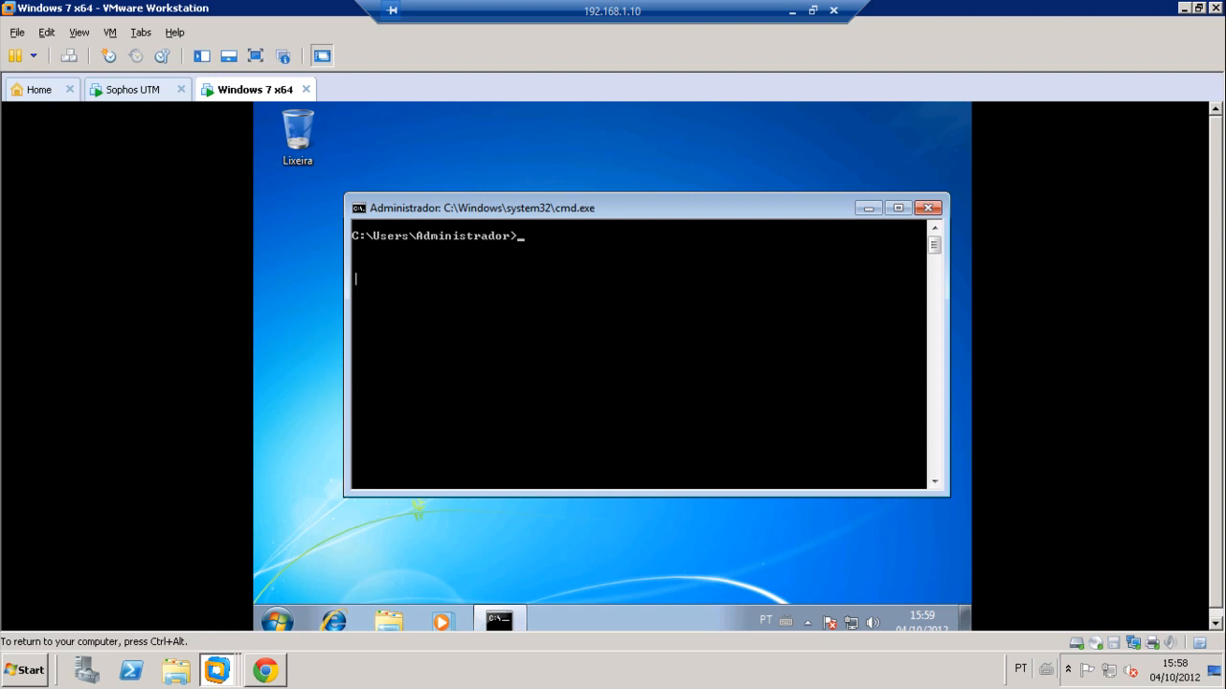
Step: Run ipconfig to confirm 192.168.2.100 with gateway 192.168.2.1, then view the Sophos UTM console
type("pconfig")
key("Return")
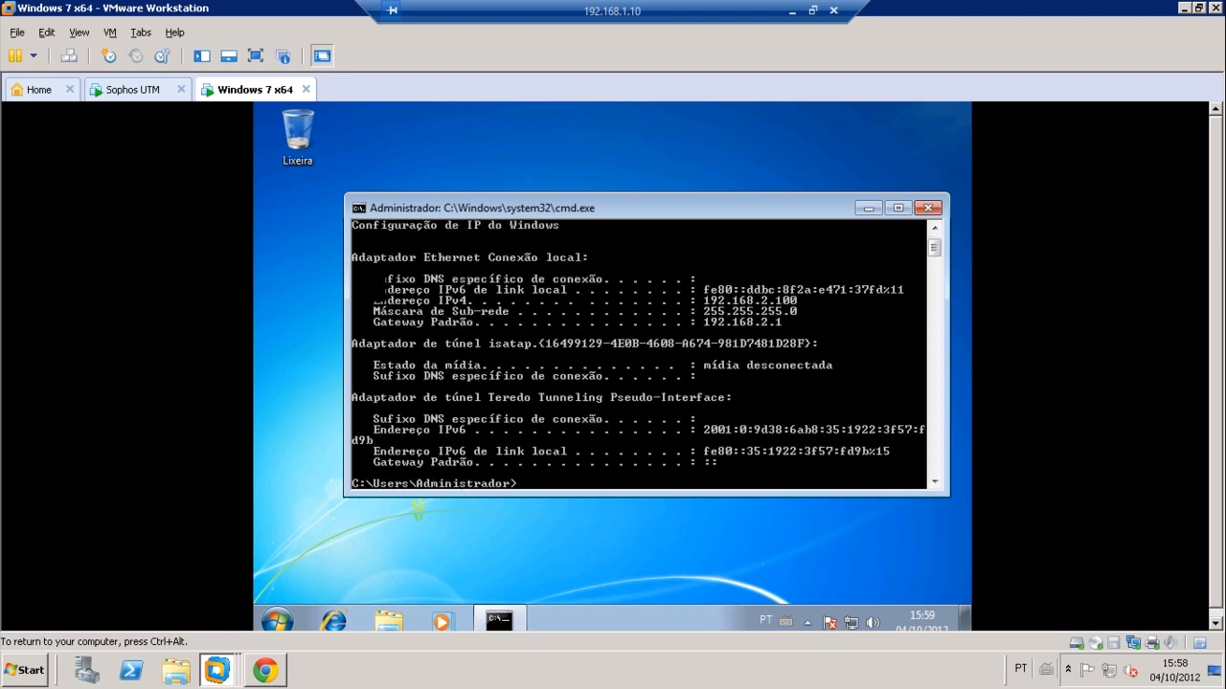
left_click(126, 96)
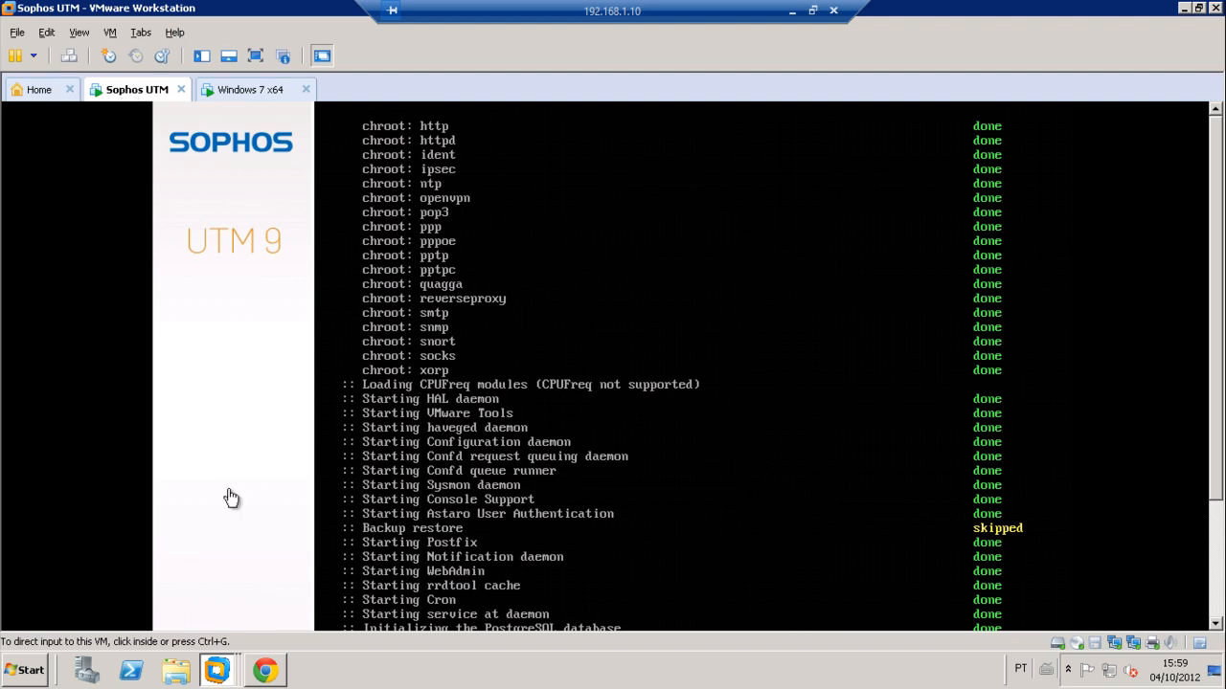
Step: Bring Chrome forward, showing the Sophos UTM Technical details hardware table
left_click(280, 680)
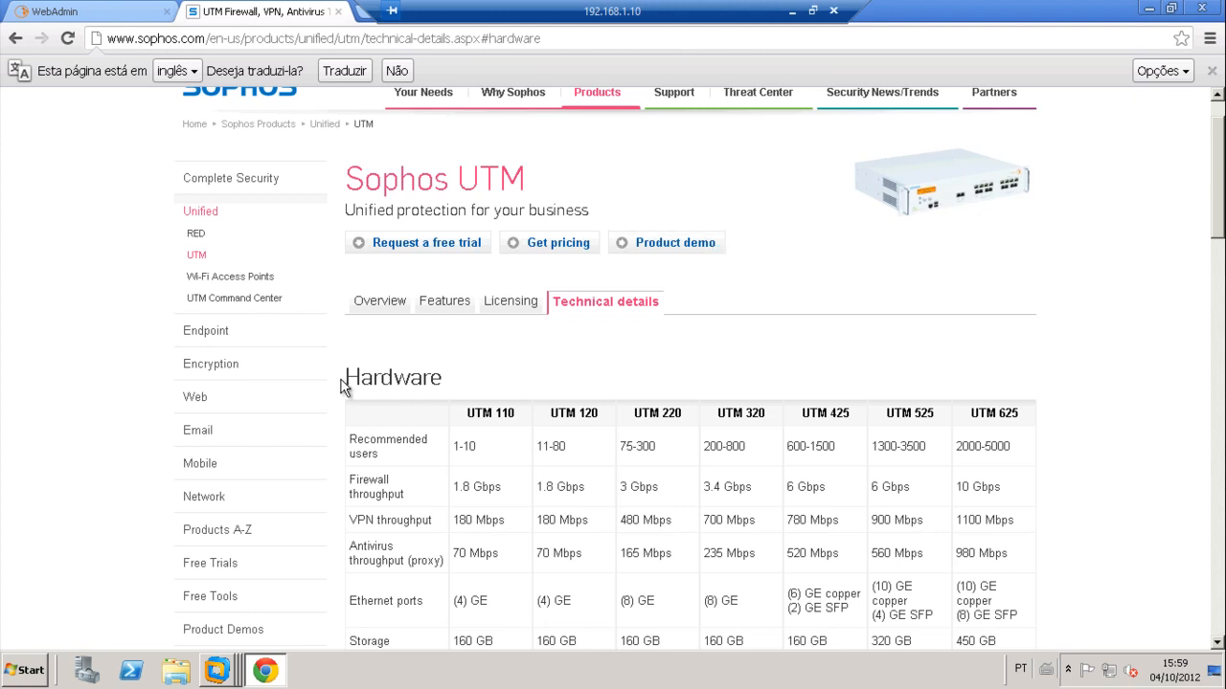
Step: Sign in to the WebAdmin login page as admin with the account password
double_click(394, 380)
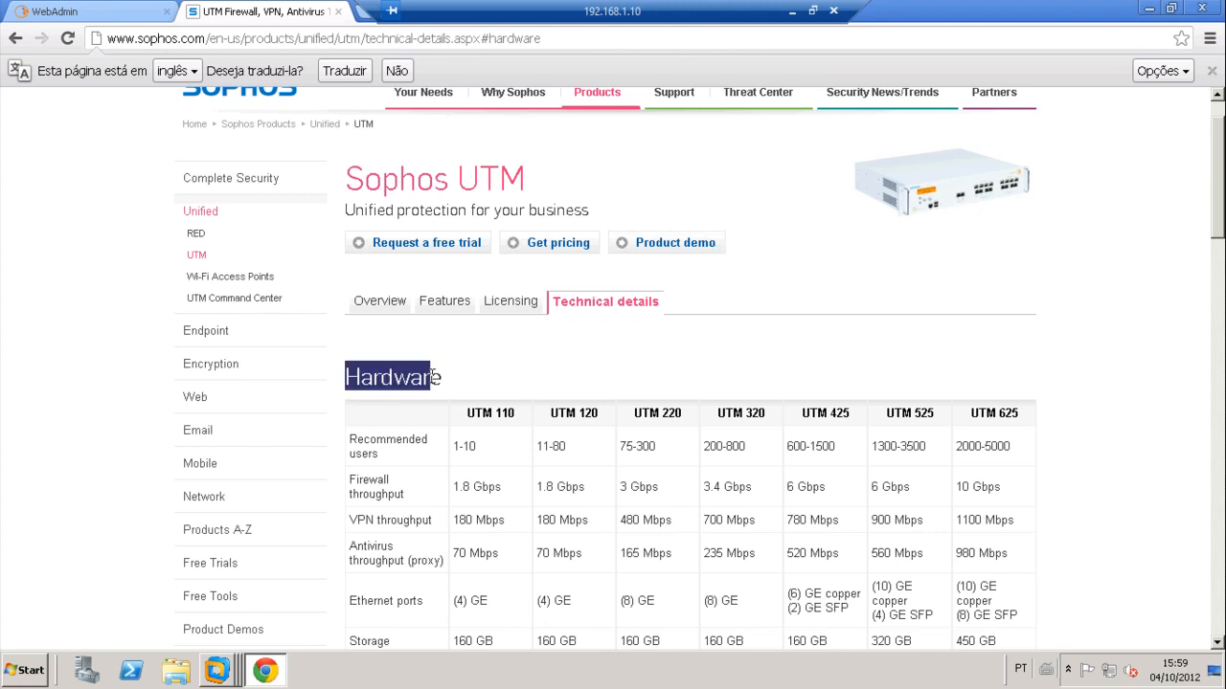
left_click(484, 375)
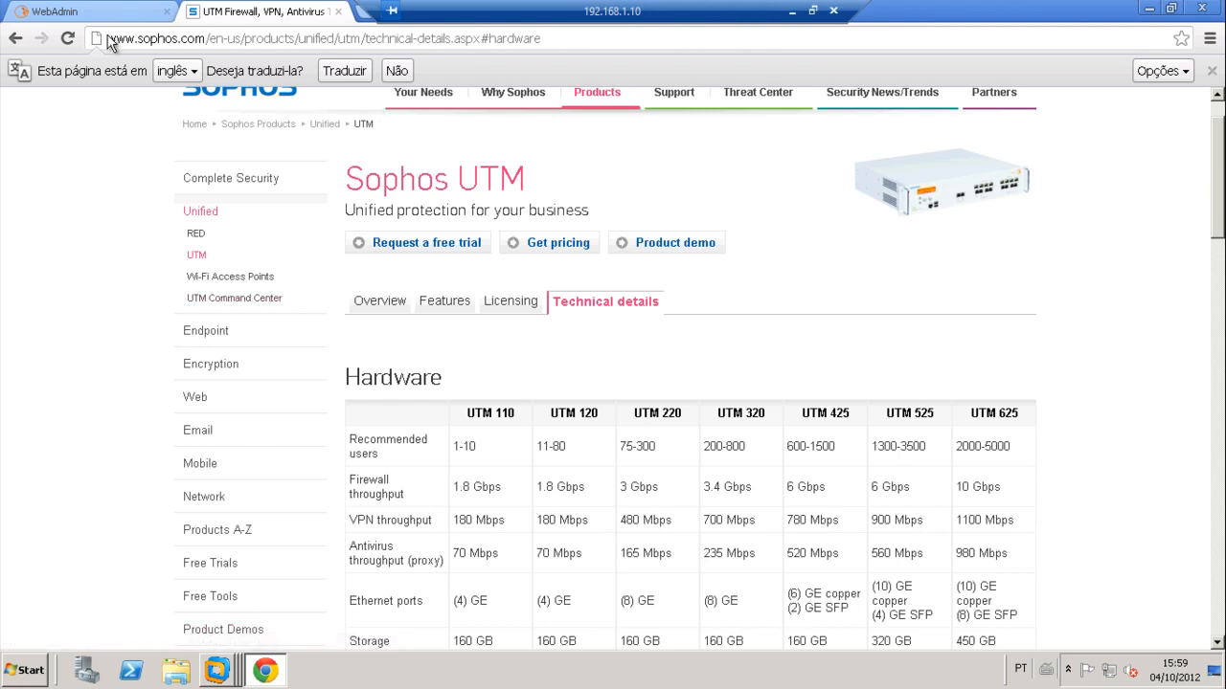
left_click(91, 12)
type("admin")
key("Tab")
type("••••••••••••")
key("Return")
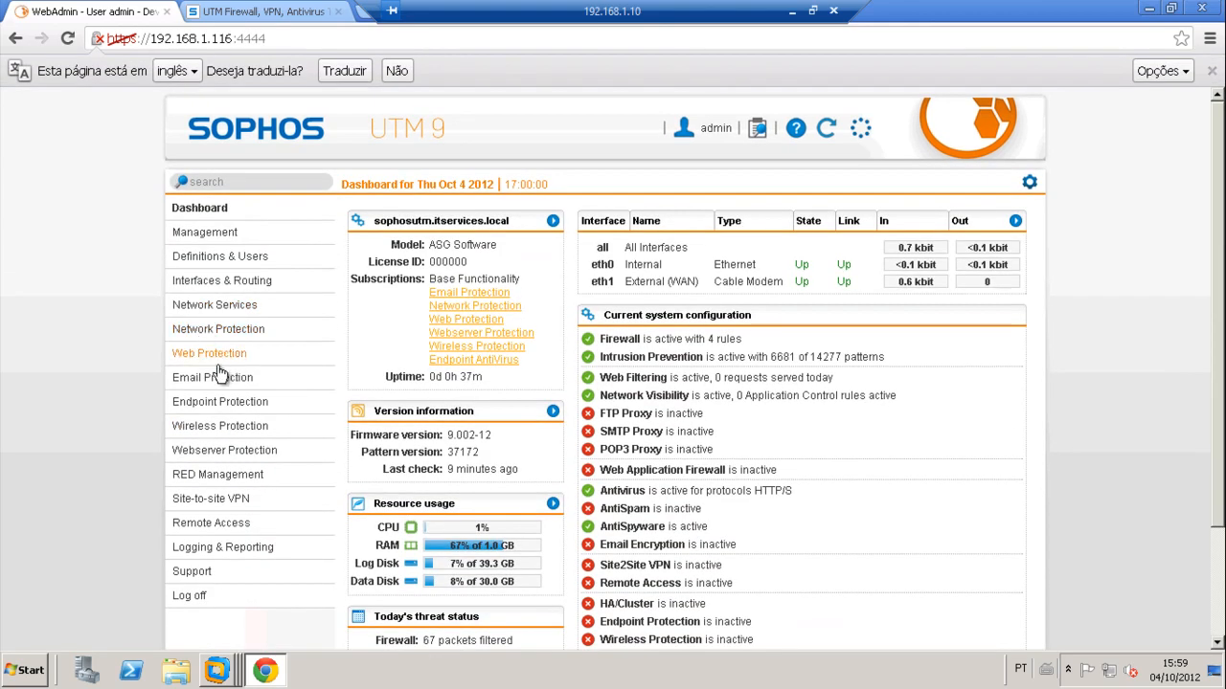
Step: Go to Network Protection > Firewall and check each wizard rule's service group members
left_click(215, 304)
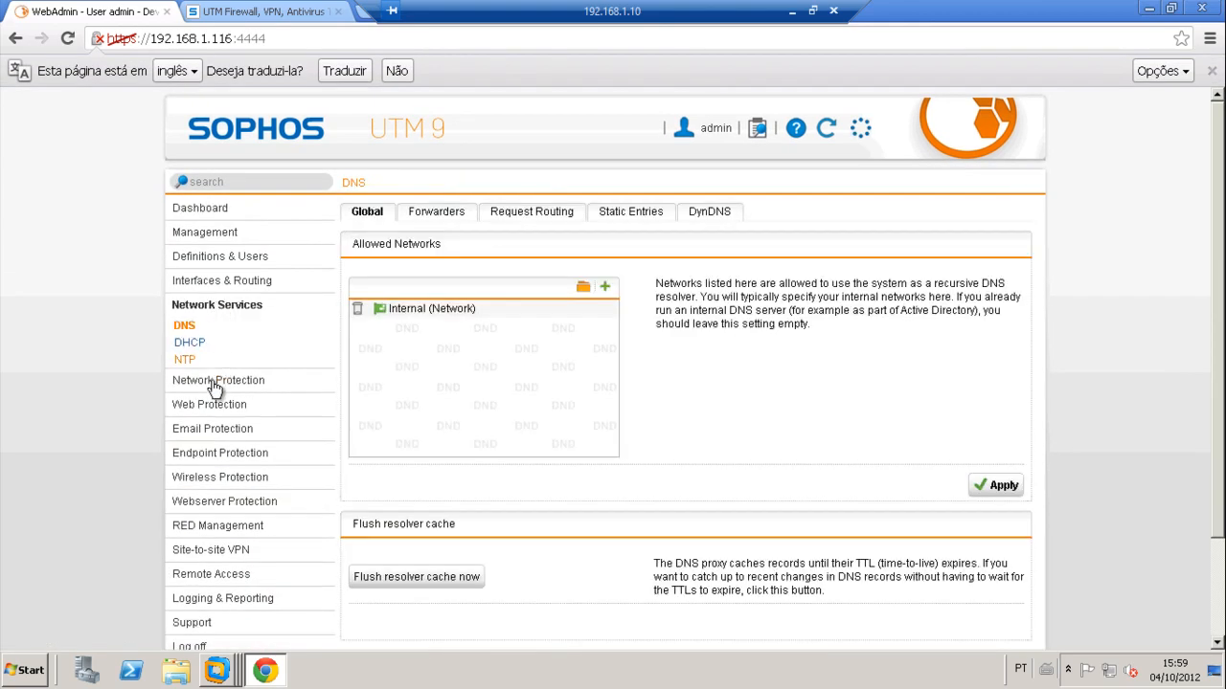
left_click(213, 377)
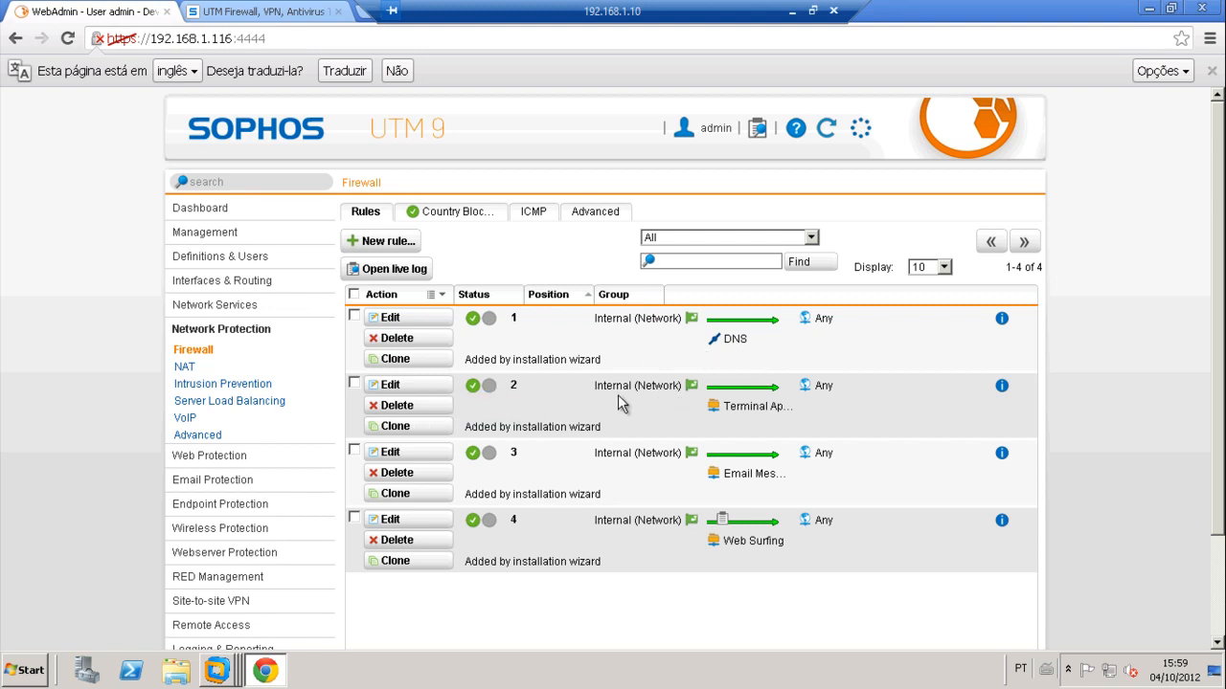
mouse_move(757, 407)
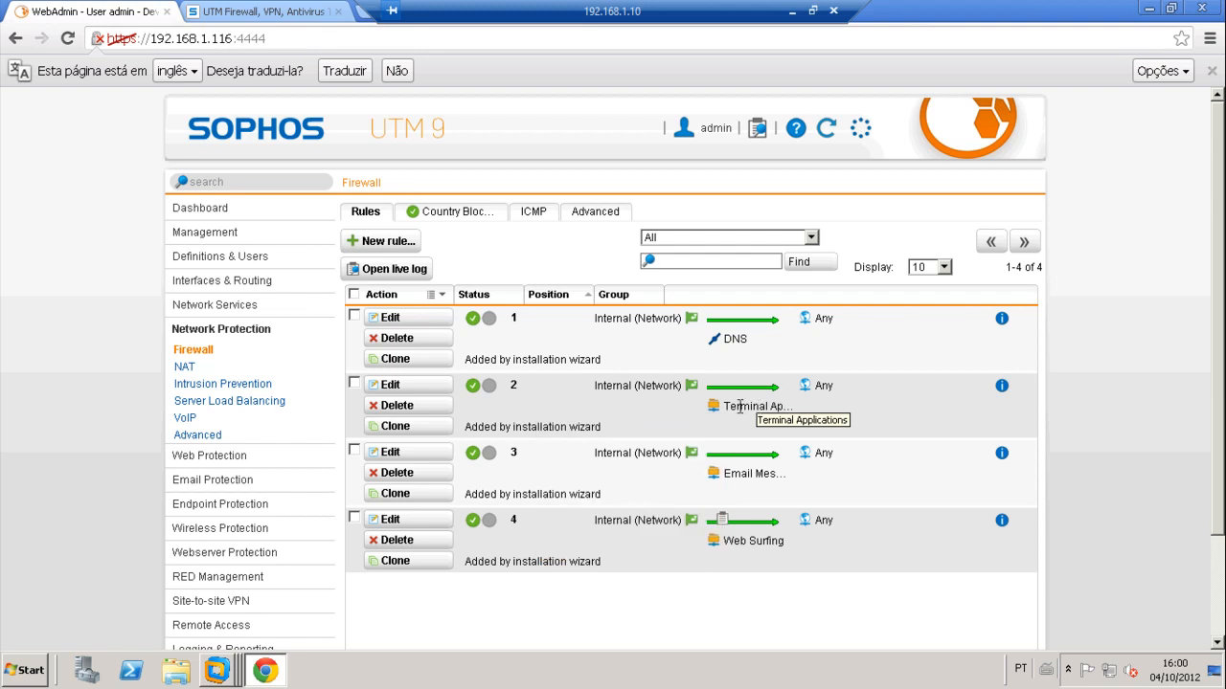
mouse_move(745, 478)
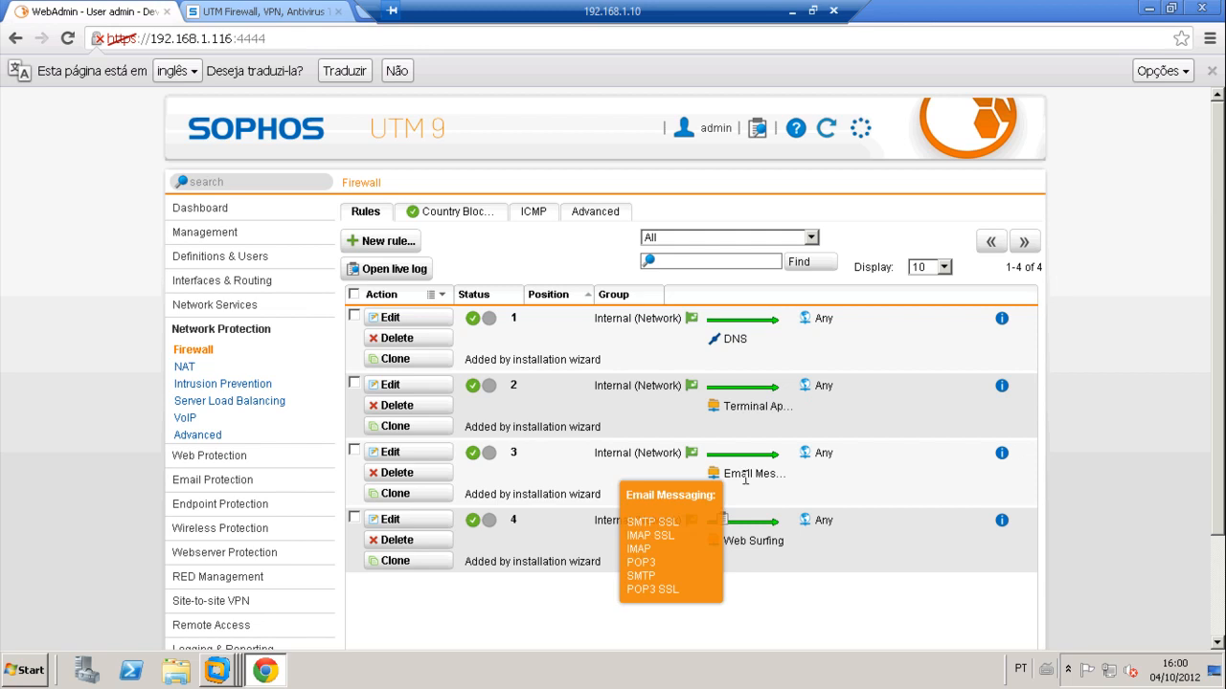
mouse_move(752, 543)
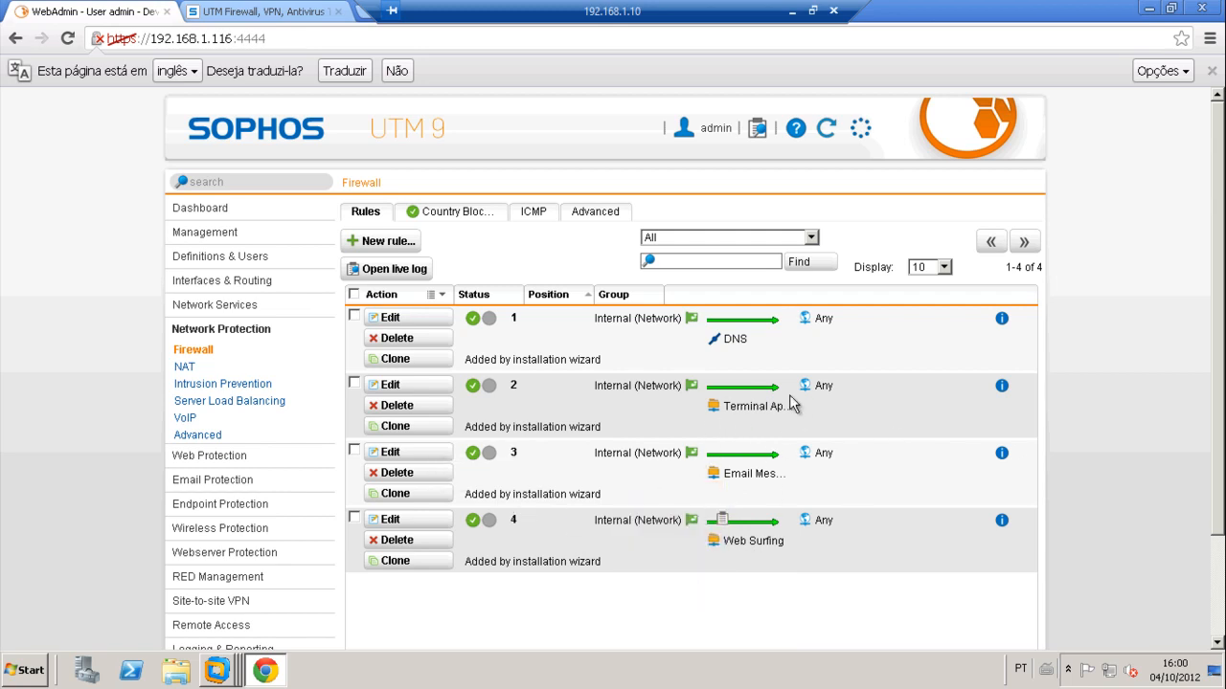
Step: Filter Service Definitions for 'web' and inspect the Web Surfing group without changes
left_click(223, 259)
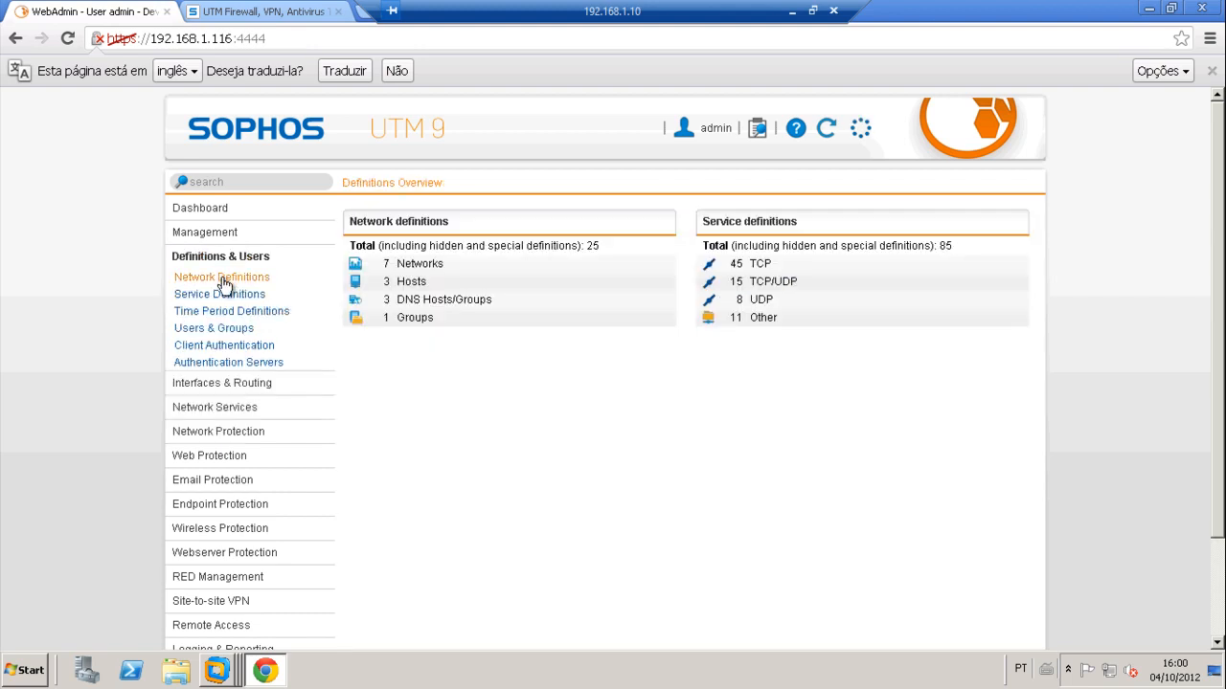
left_click(222, 281)
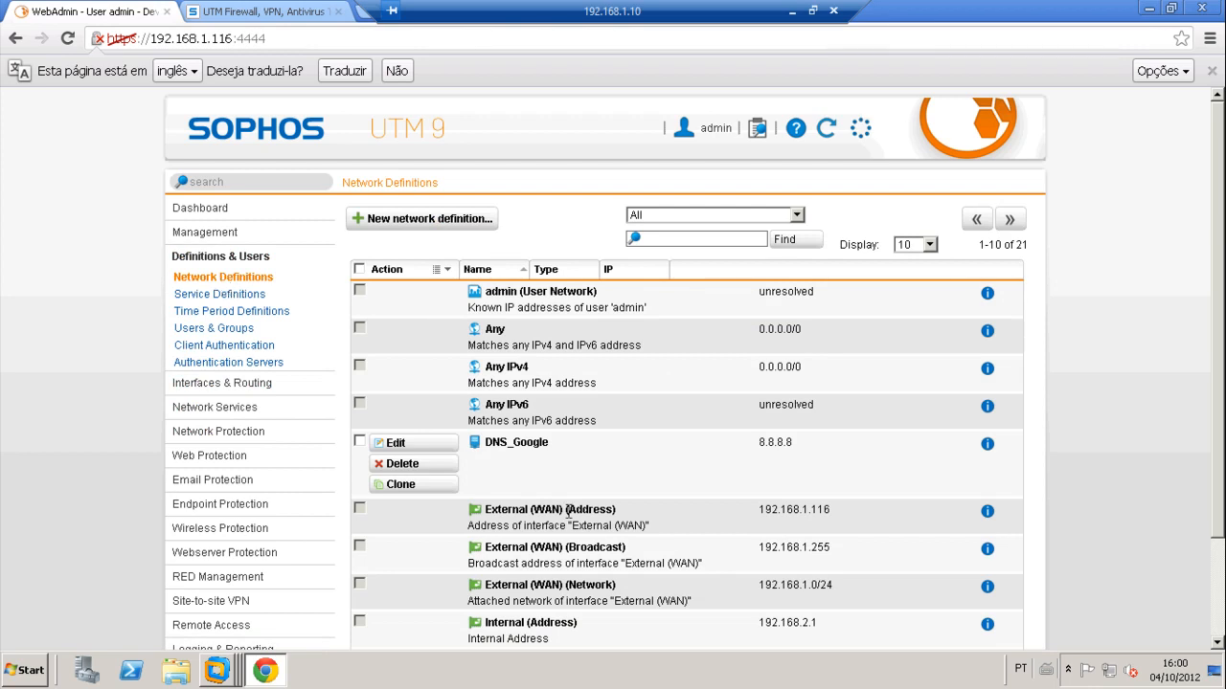
scroll(517, 491, "down", 3)
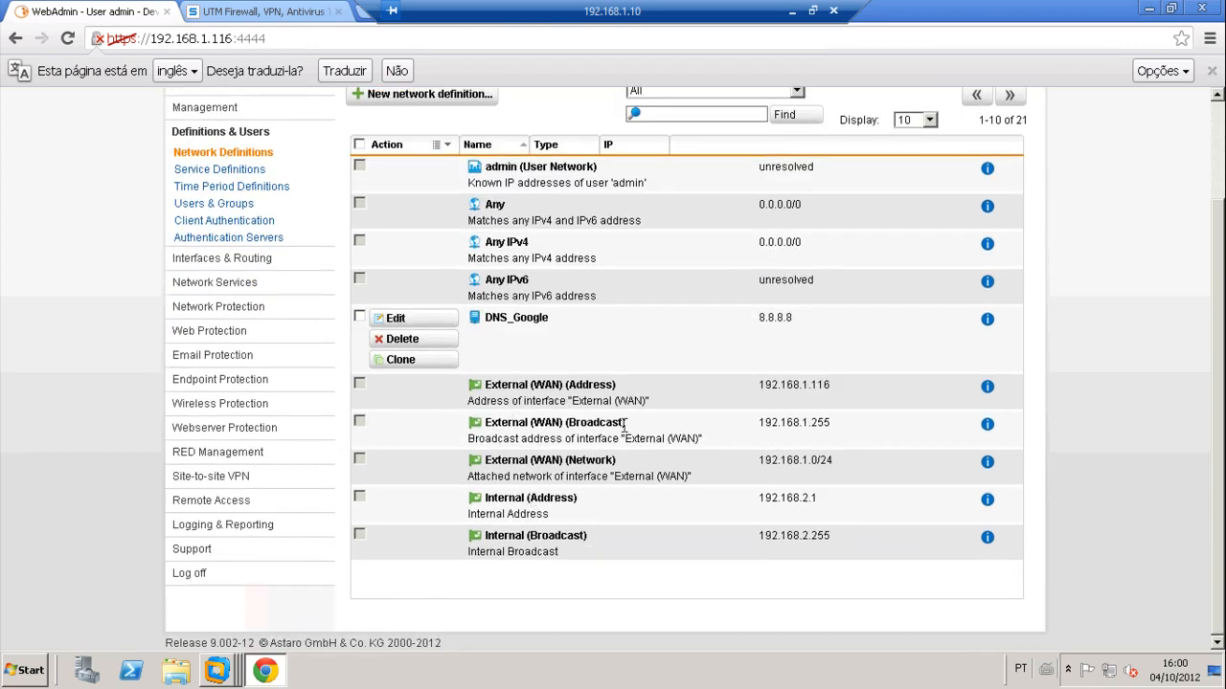
scroll(623, 424, "up", 3)
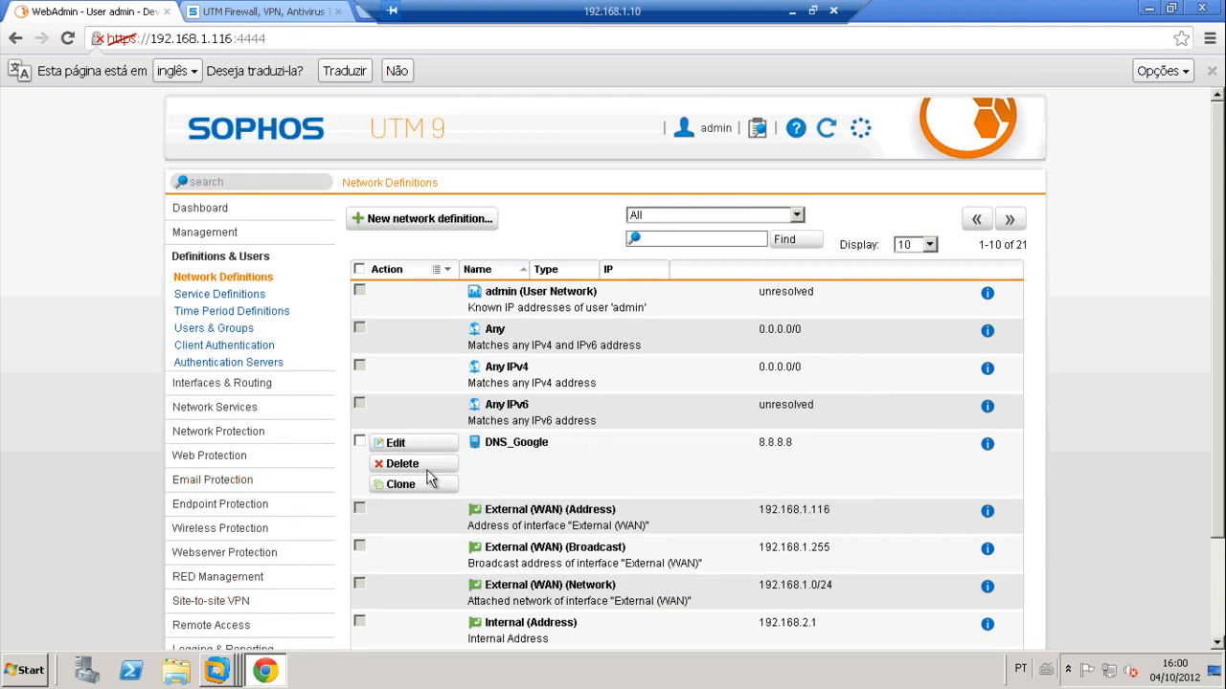
left_click(241, 296)
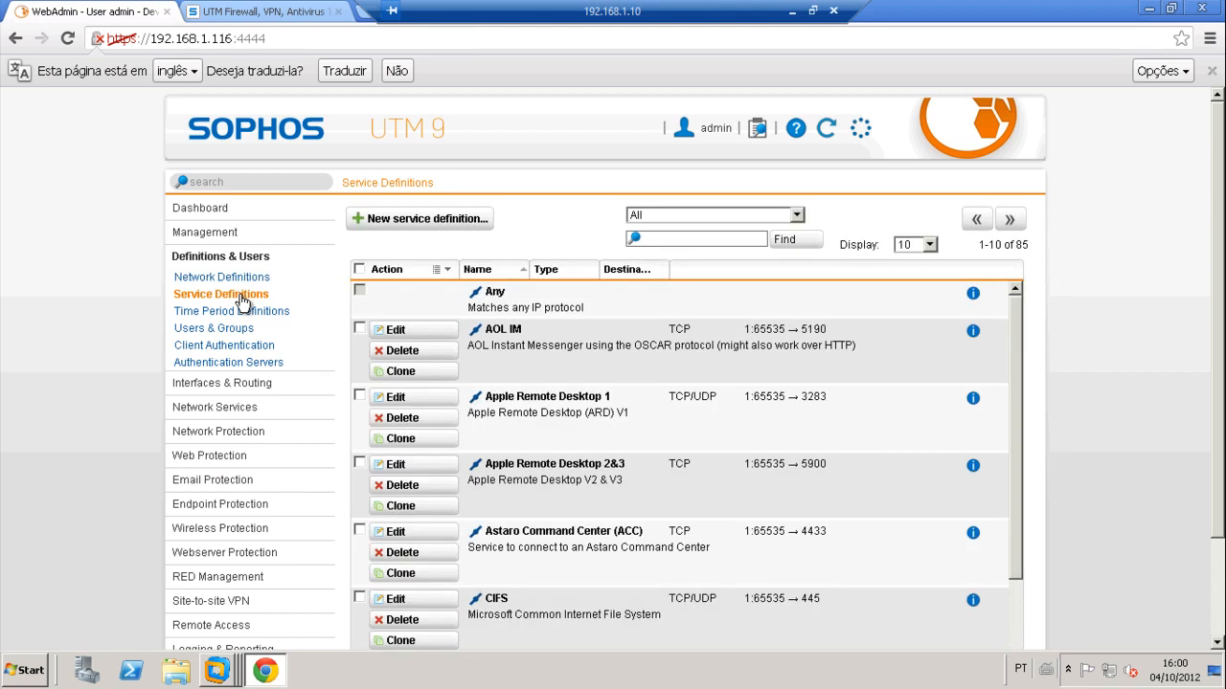
left_click(686, 240)
type("web")
left_click(781, 240)
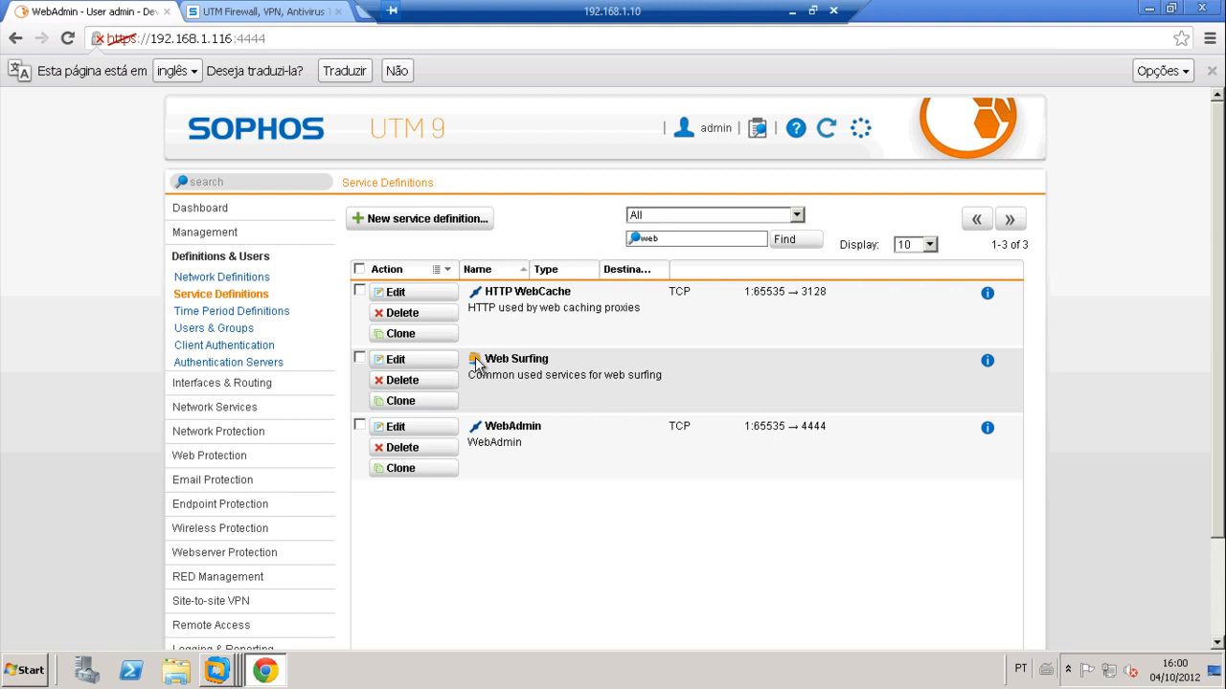
left_click(402, 361)
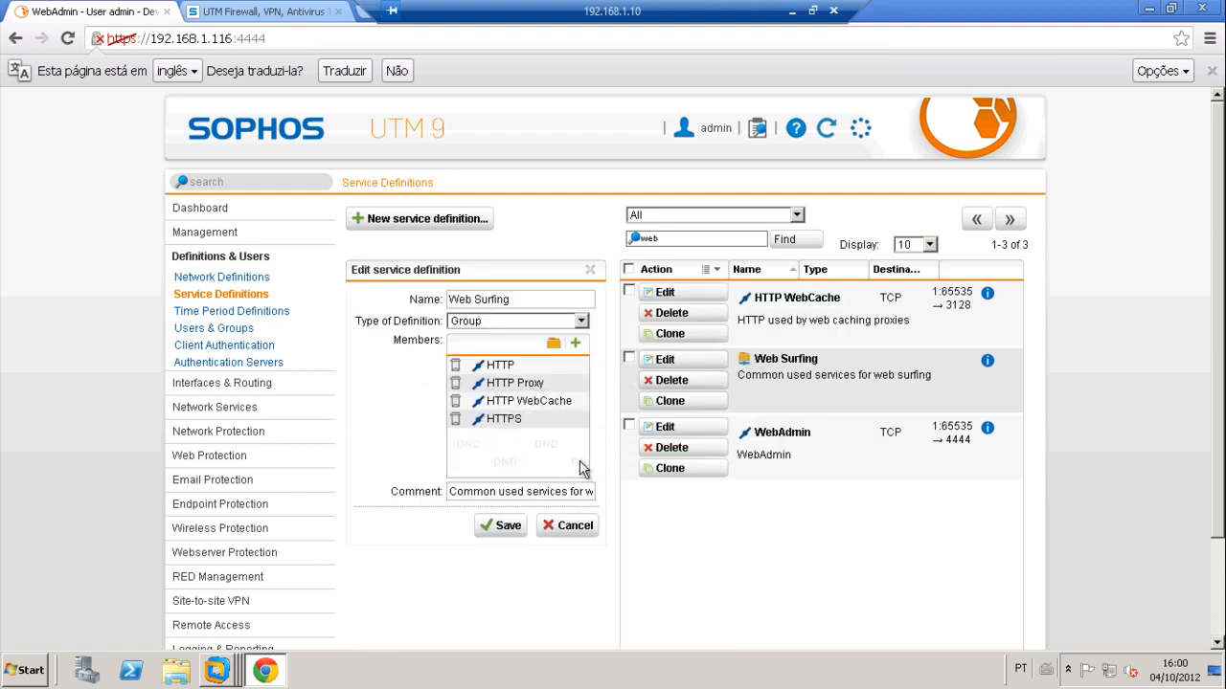
left_click(558, 530)
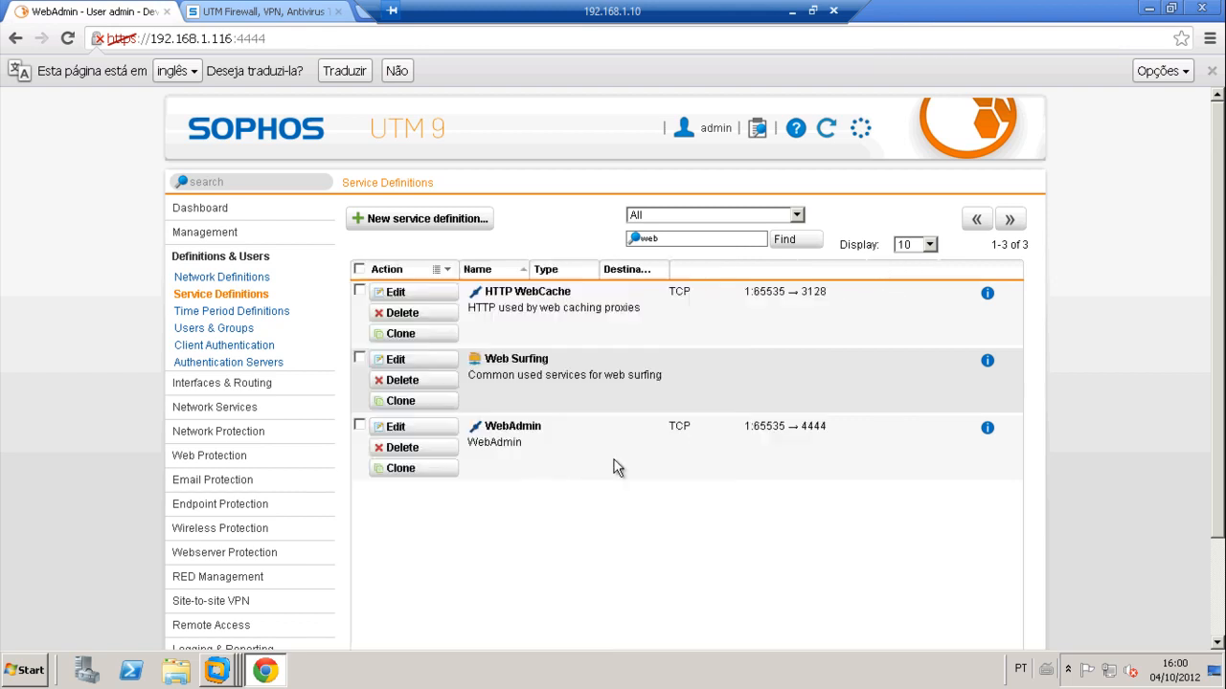
Step: Filter for 'email' and inspect the Email Messaging group without saving
left_click(676, 235)
key("BackSpace")
key("BackSpace")
key("BackSpace")
type("email")
left_click(784, 239)
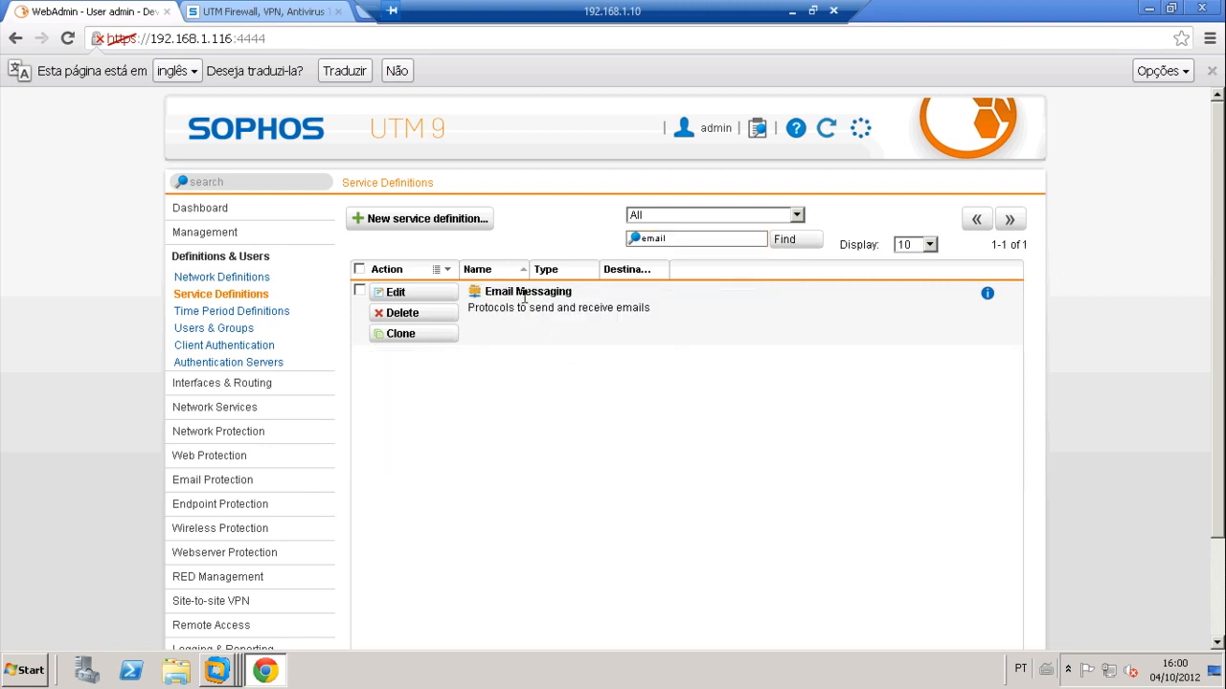
left_click(403, 294)
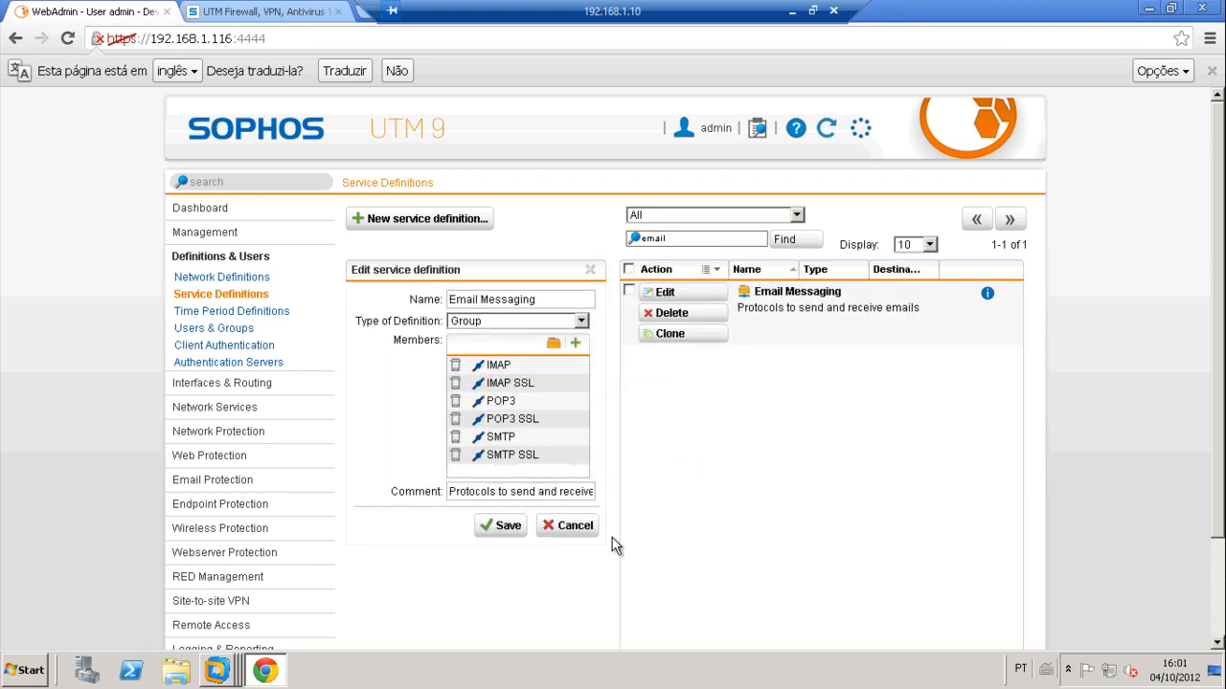
left_click(559, 526)
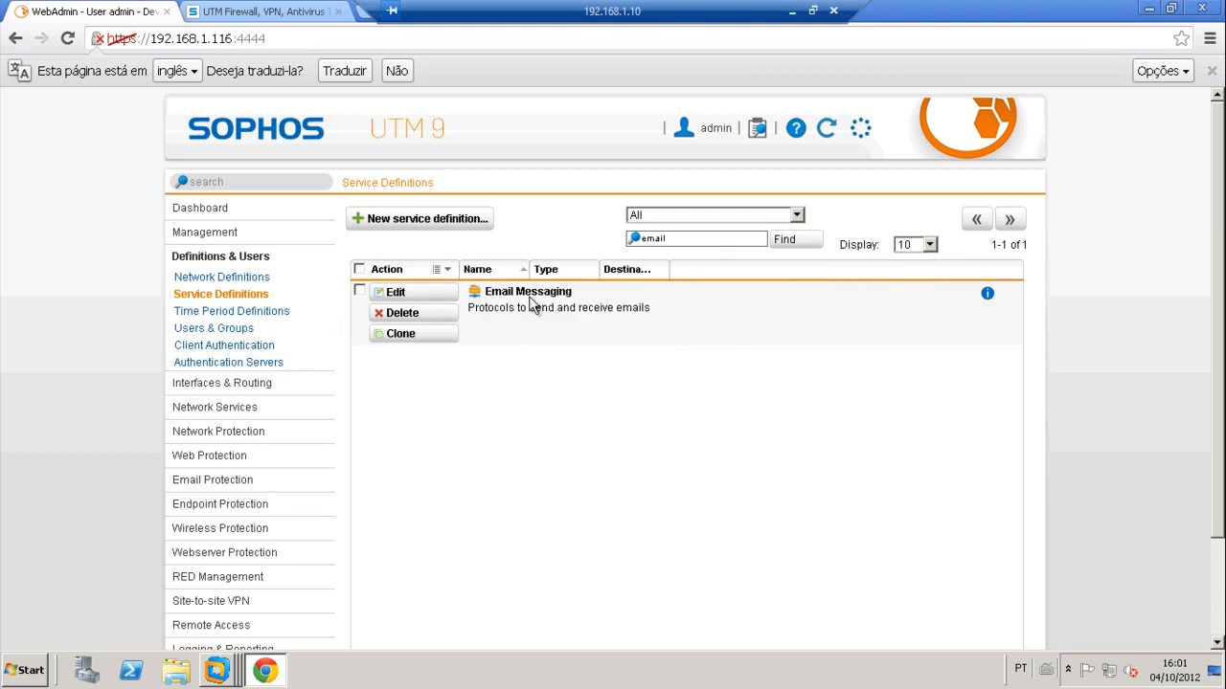
Step: Try a new service definition named 'fff' on port 8080, then discard it and clear the search
left_click(402, 218)
left_click(479, 299)
type("fff")
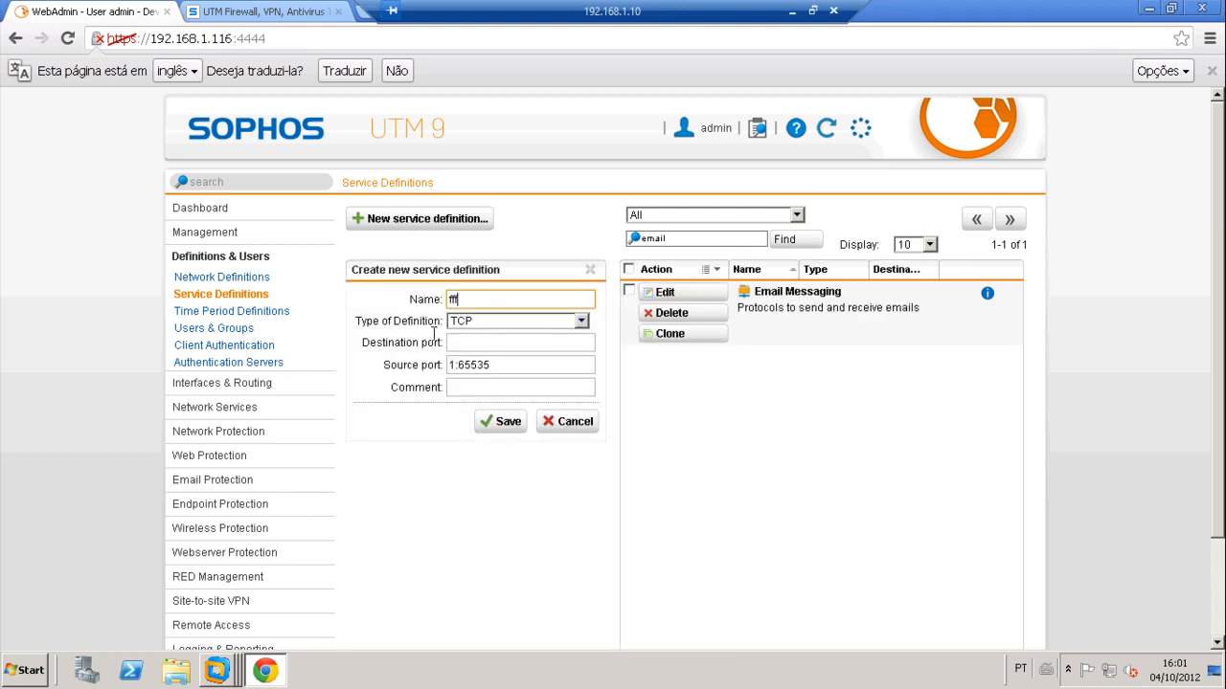
left_click(460, 343)
type("ddd")
key("BackSpace")
key("BackSpace")
key("BackSpace")
type("8080")
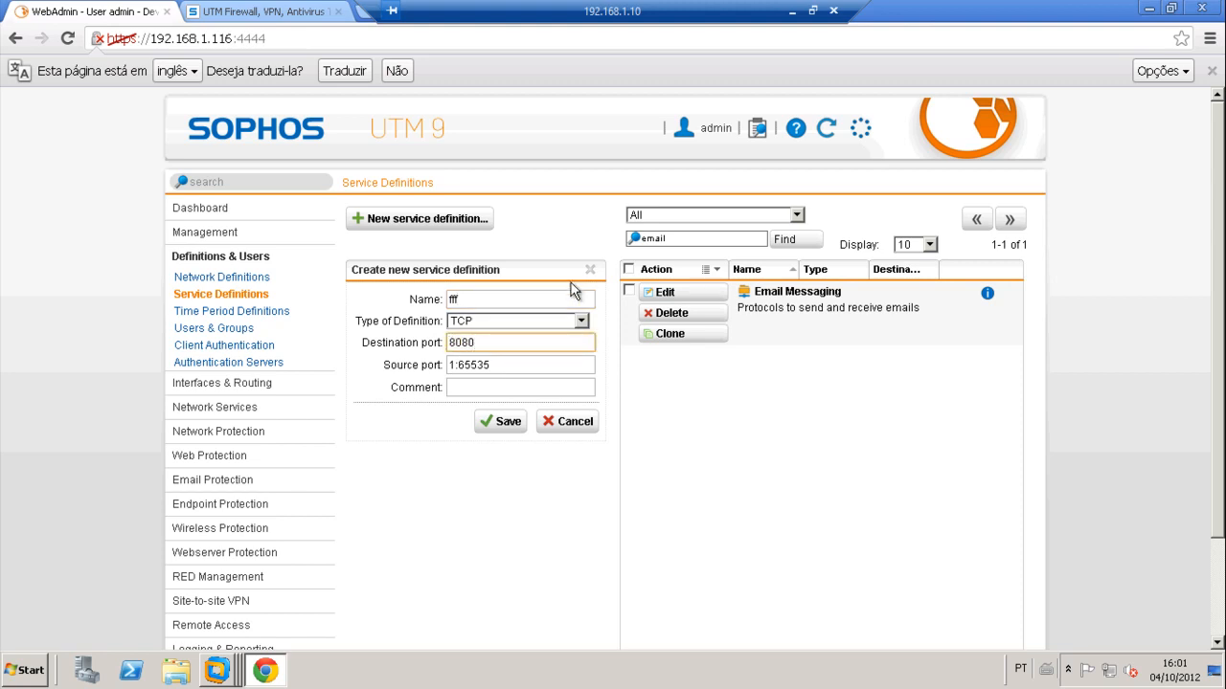
left_click(574, 425)
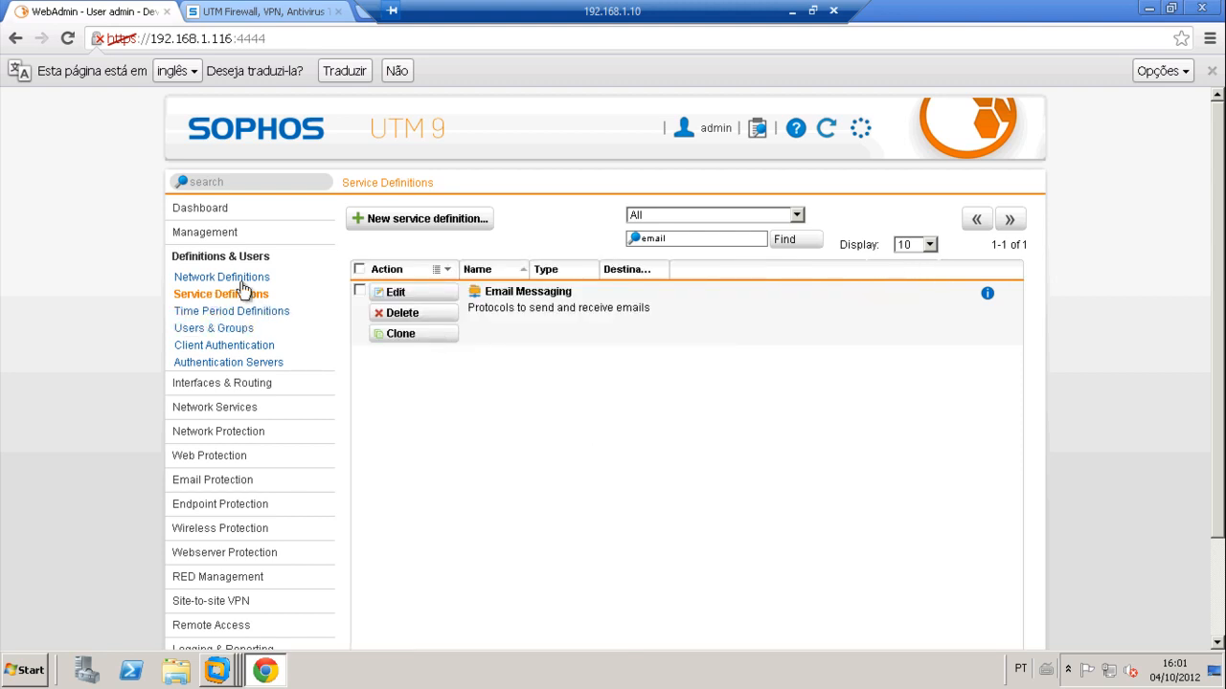
left_click(693, 234)
key("BackSpace")
key("BackSpace")
key("BackSpace")
key("BackSpace")
key("BackSpace")
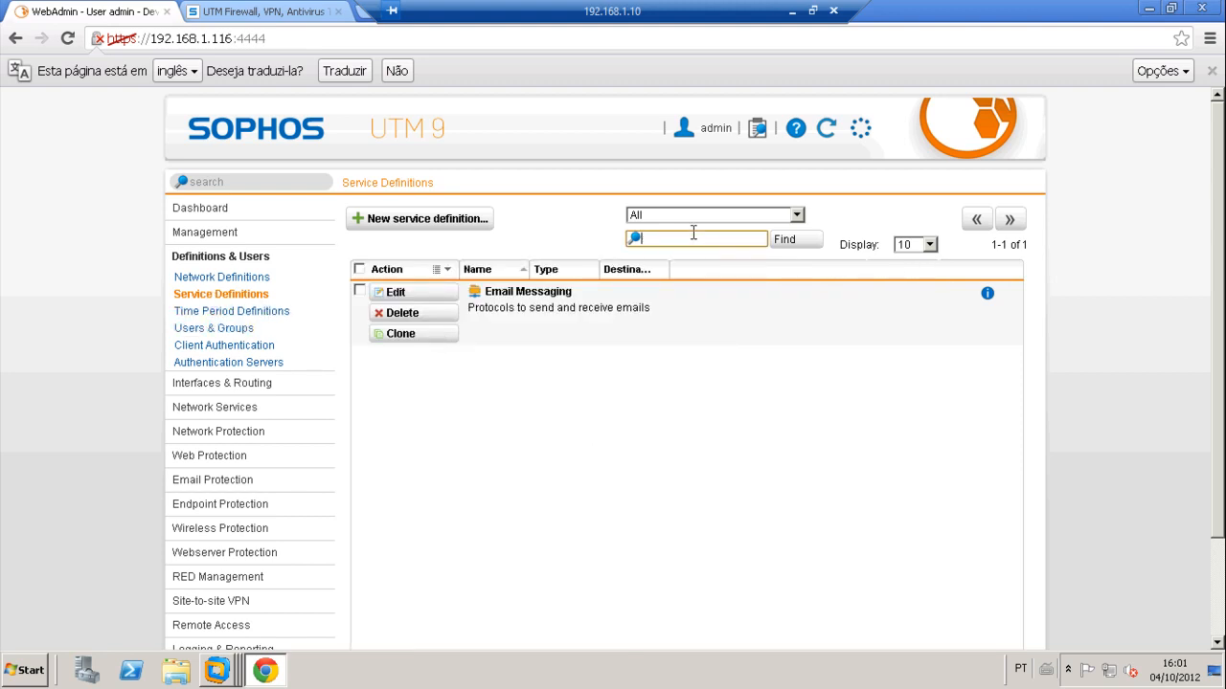
Step: Add a new TCP service HTTP_8080 on port 8080 to the Web Surfing group and save
type("web")
left_click(783, 246)
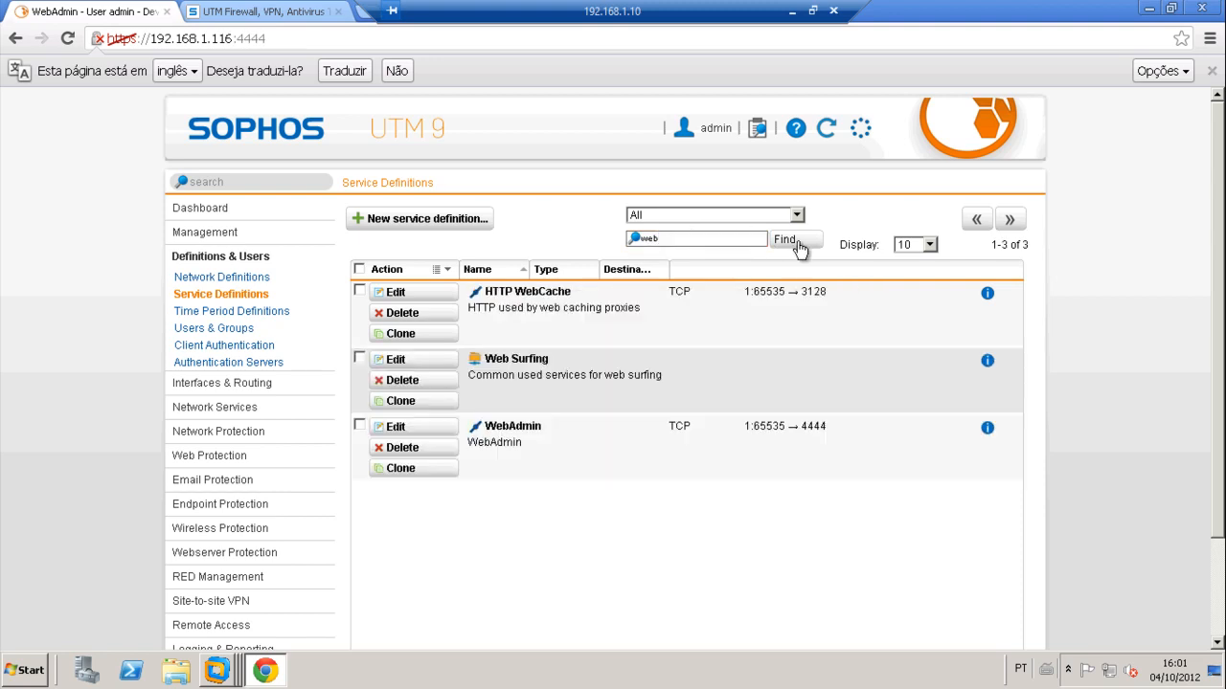
left_click(410, 362)
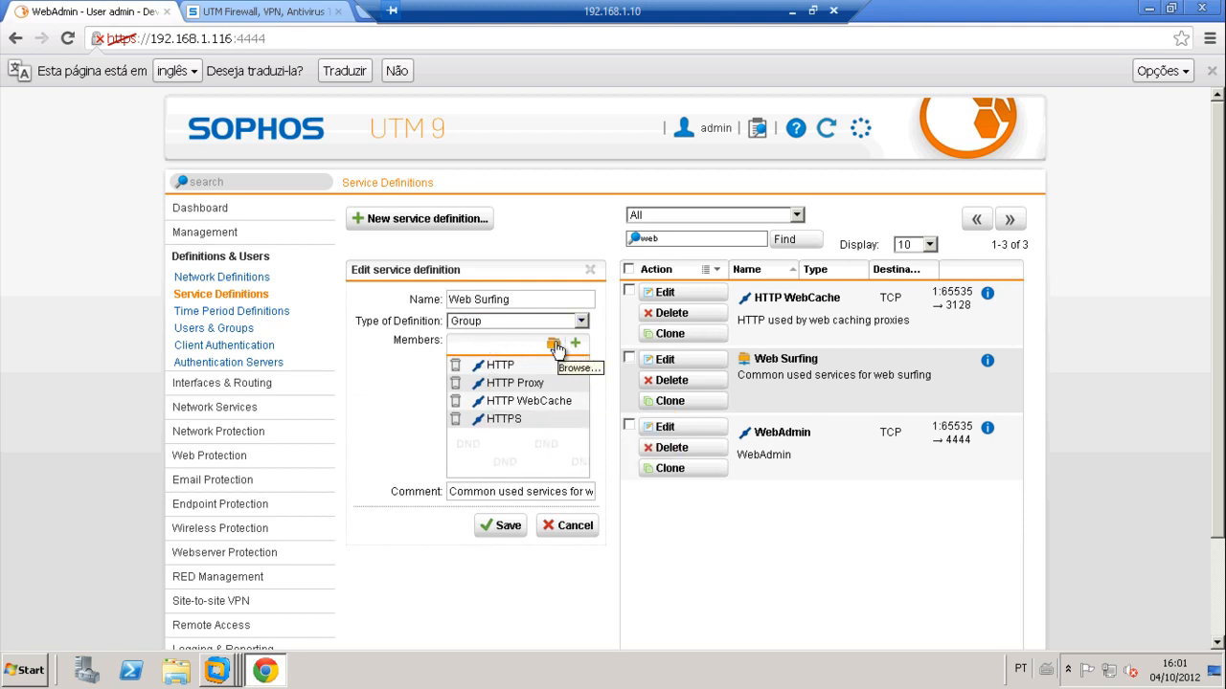
left_click(553, 345)
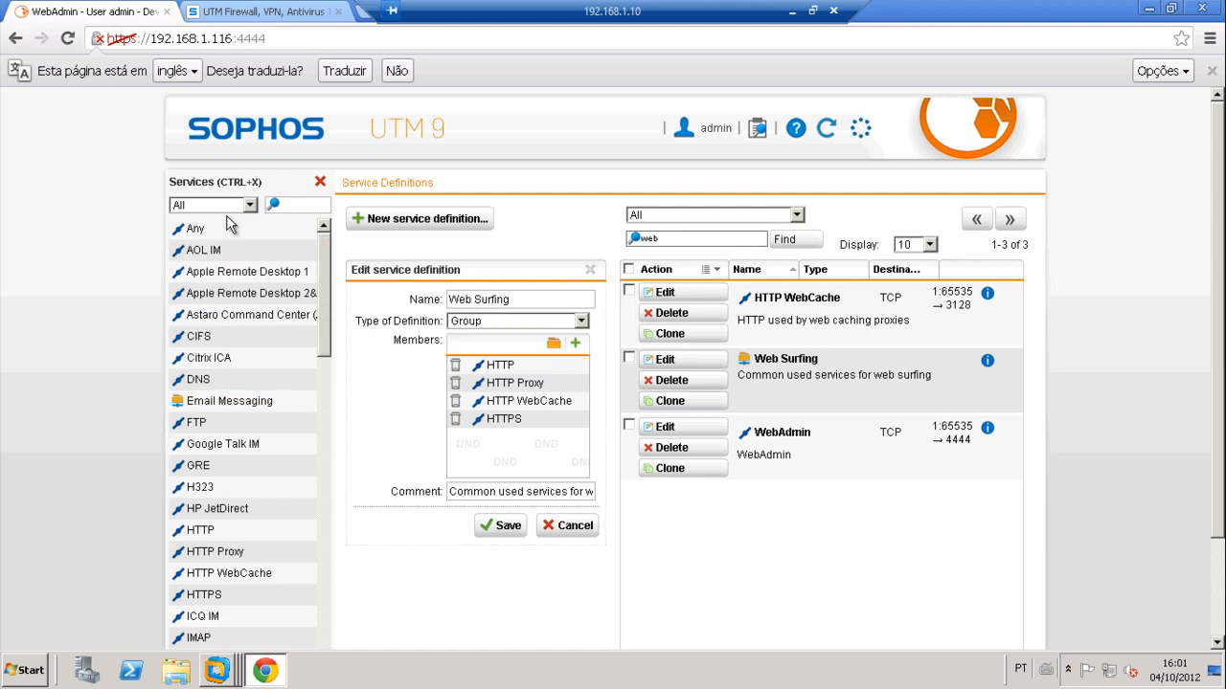
left_click(574, 343)
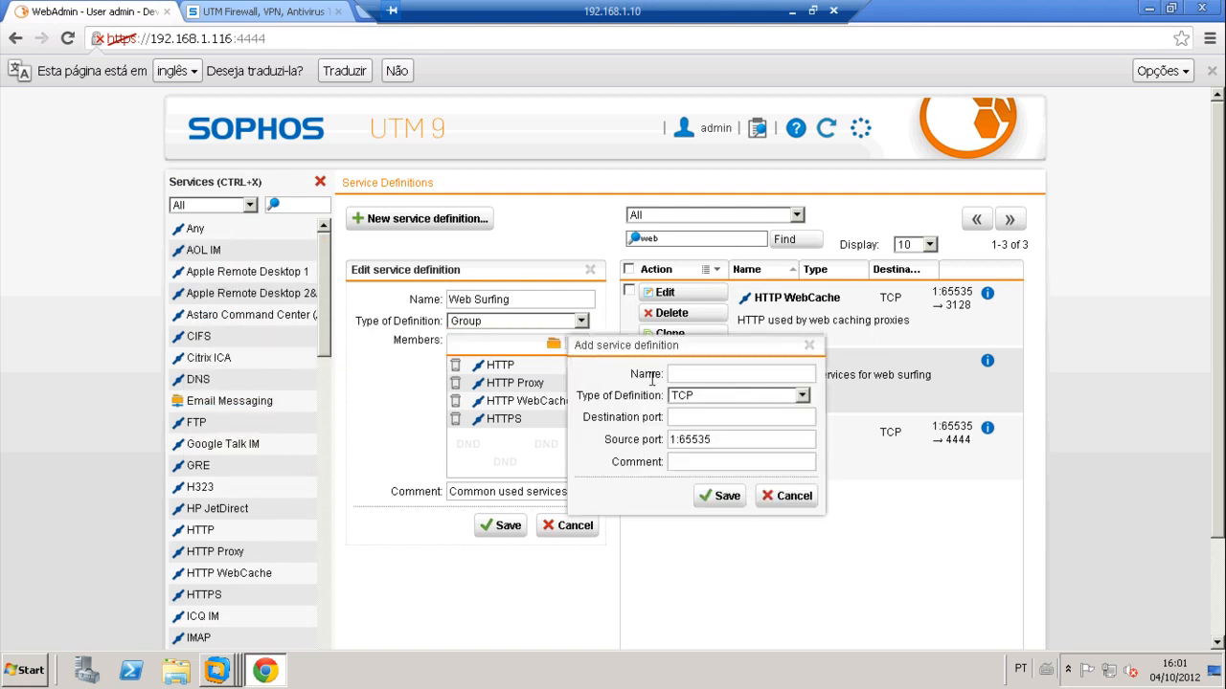
left_click(712, 373)
type("HTTP_")
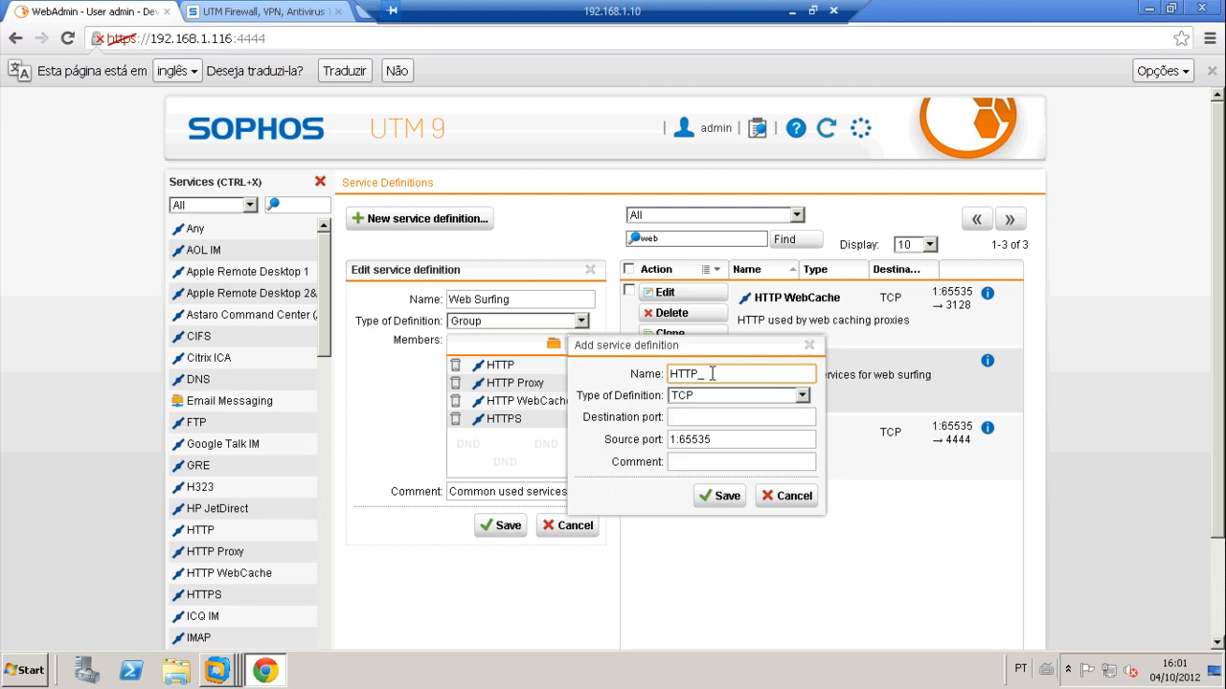
type("8080")
left_click(725, 415)
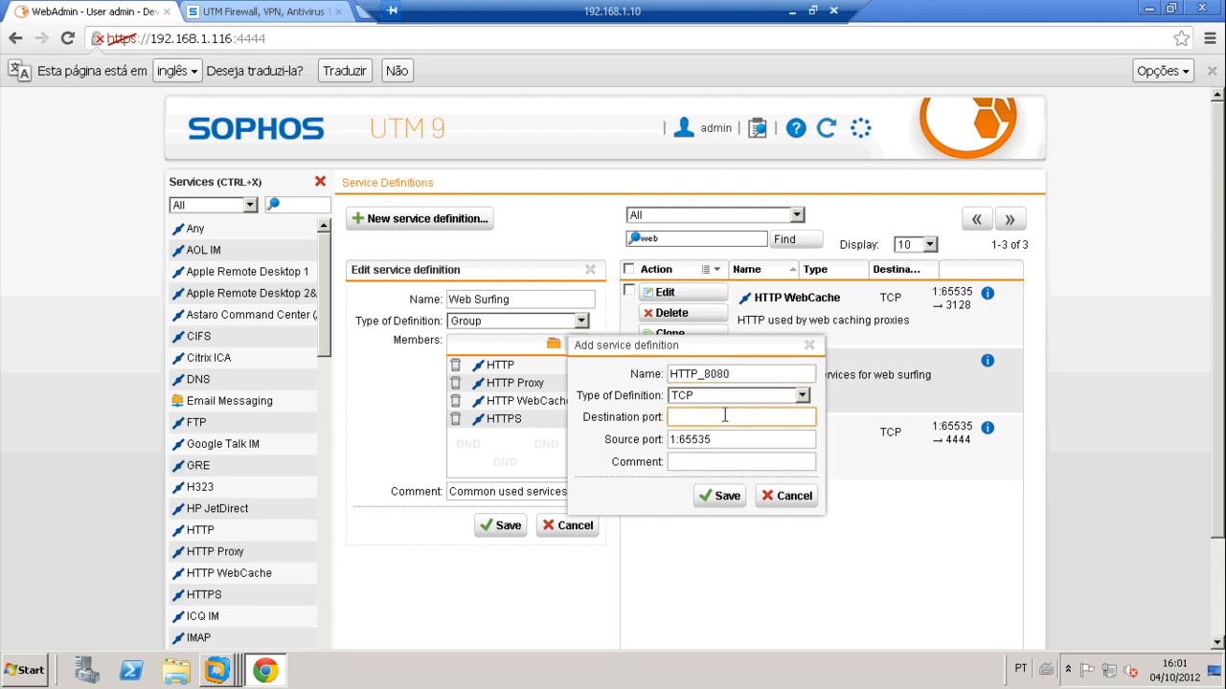
left_click(731, 493)
left_click(508, 527)
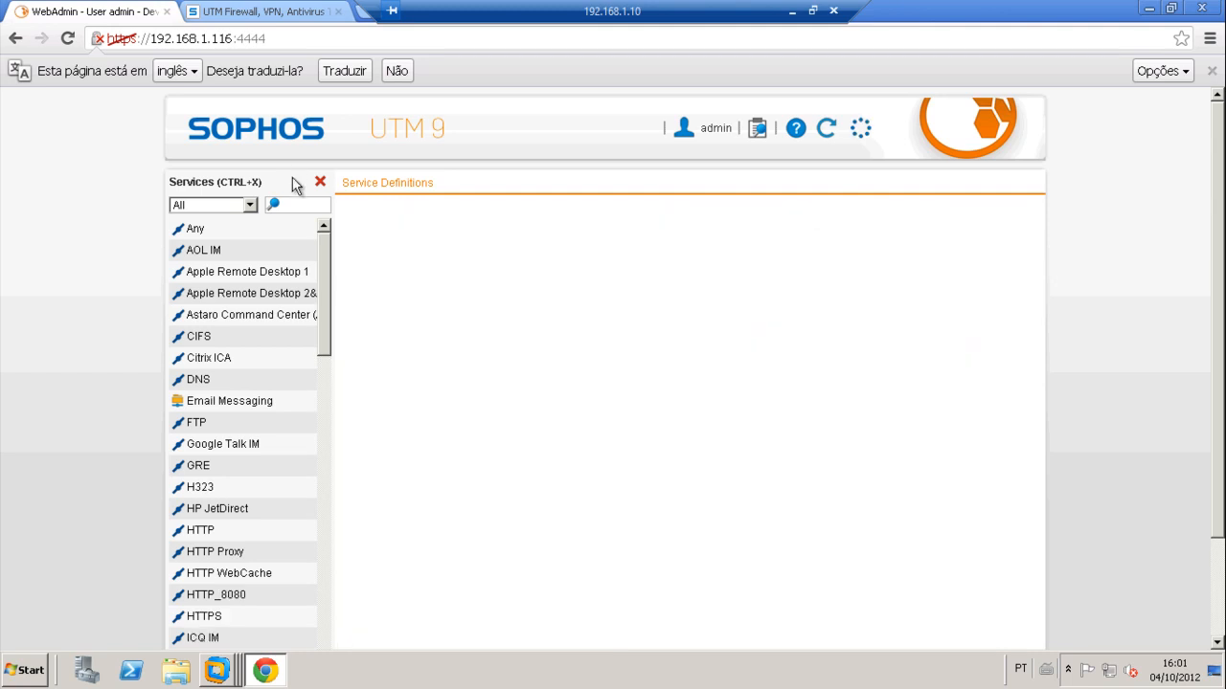
left_click(320, 181)
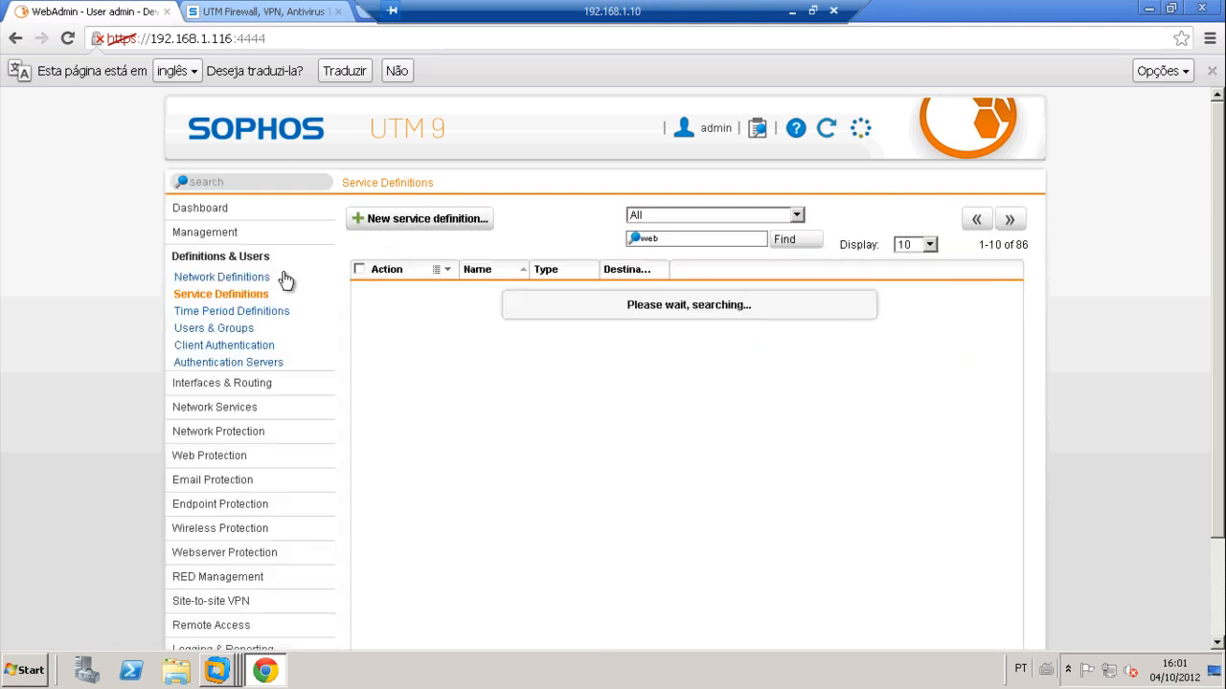
Step: Return to Firewall Rules and confirm the Web Surfing rule's group now includes HTTP_8080
left_click(231, 430)
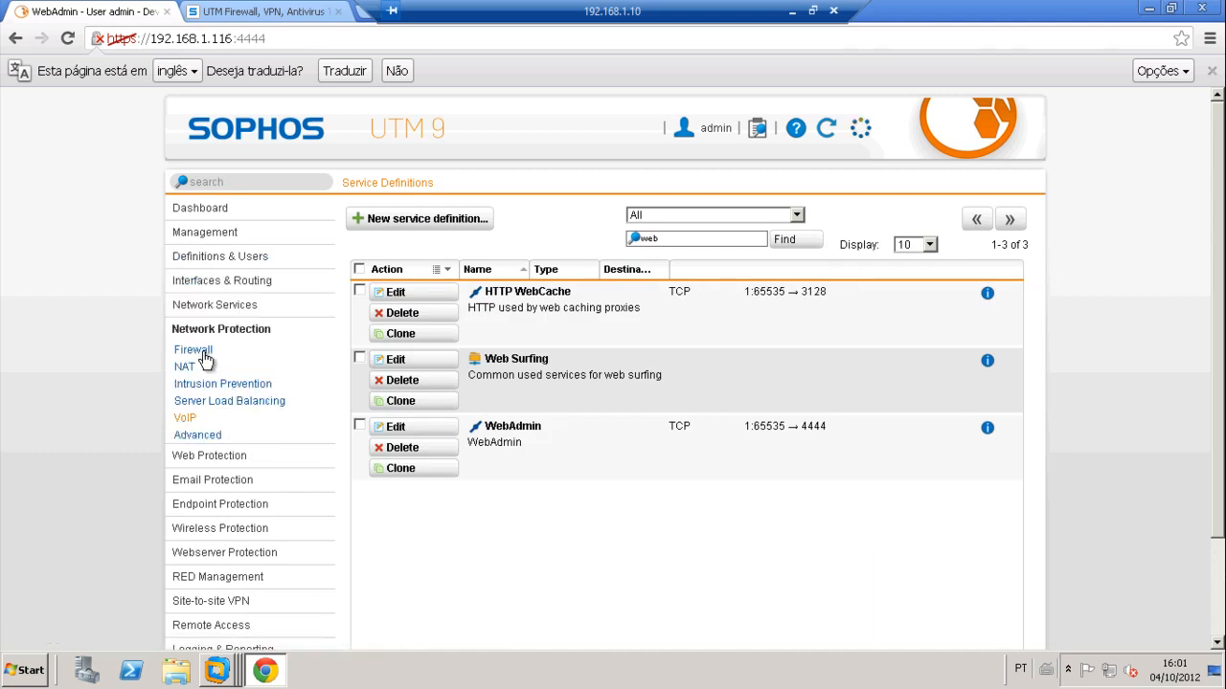
left_click(203, 360)
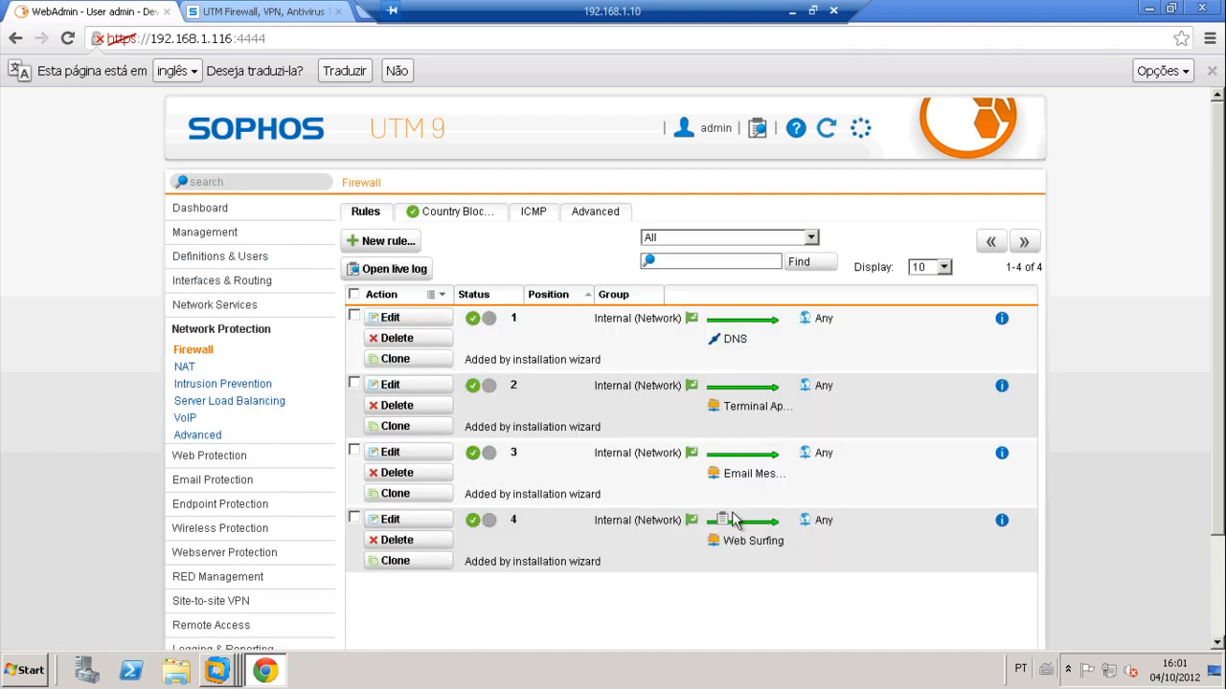
mouse_move(725, 539)
scroll(562, 434, "down", 3)
scroll(560, 426, "up", 3)
scroll(561, 426, "down", 3)
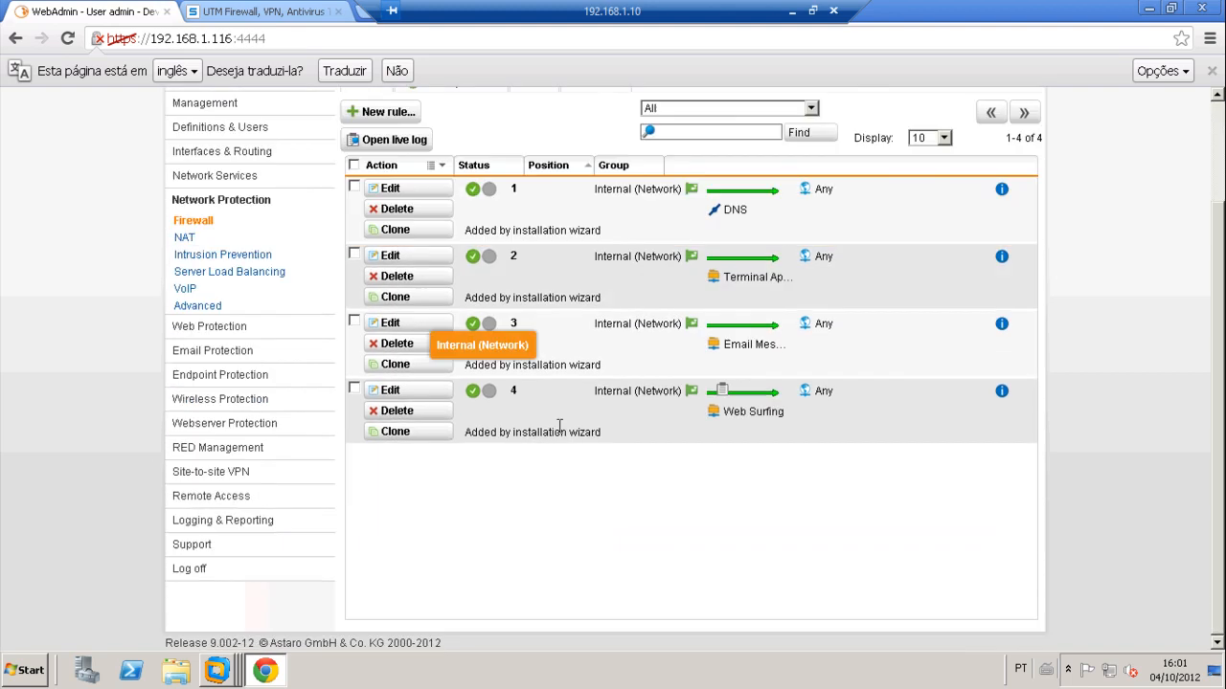
Step: In the Windows 7 VM, clear the command window and run 'ping 8.8.8.8 -t'
mouse_move(219, 670)
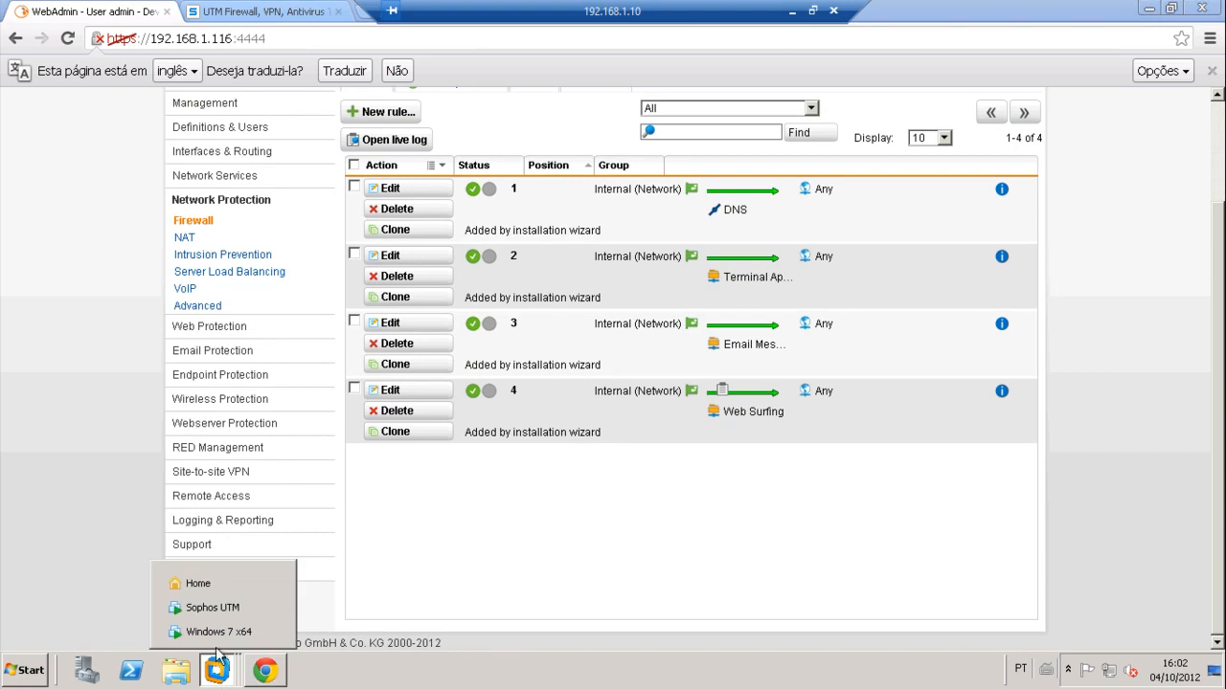
left_click(219, 636)
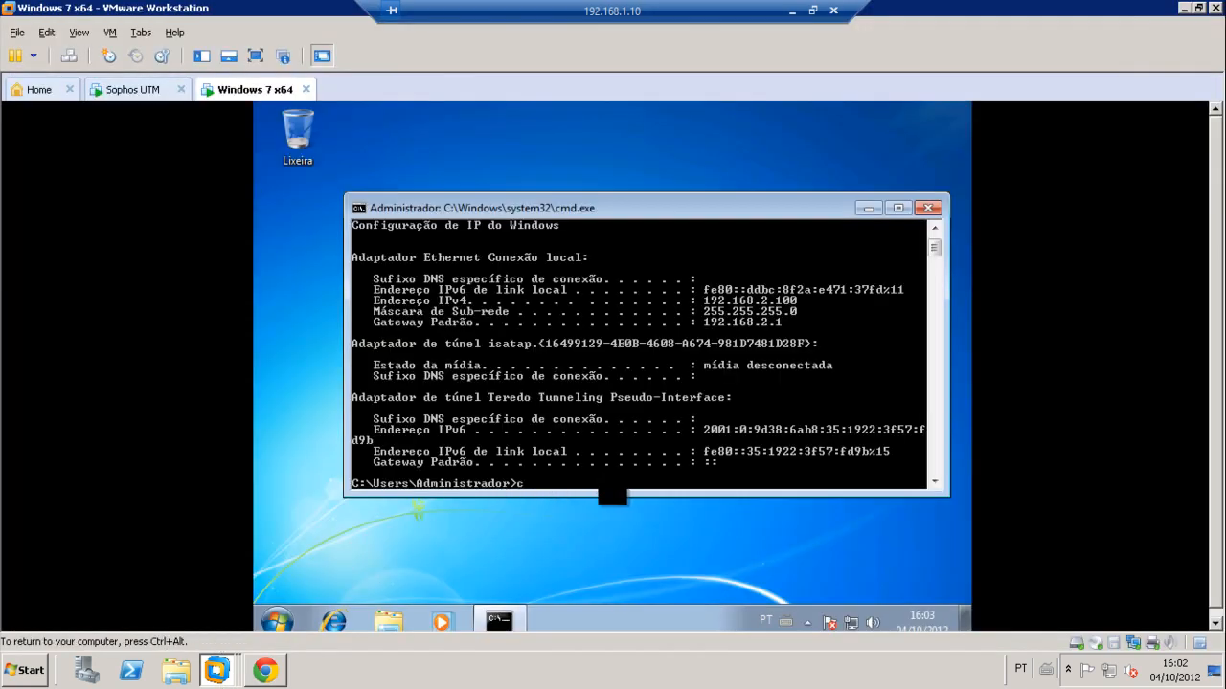
type("cls")
key("Return")
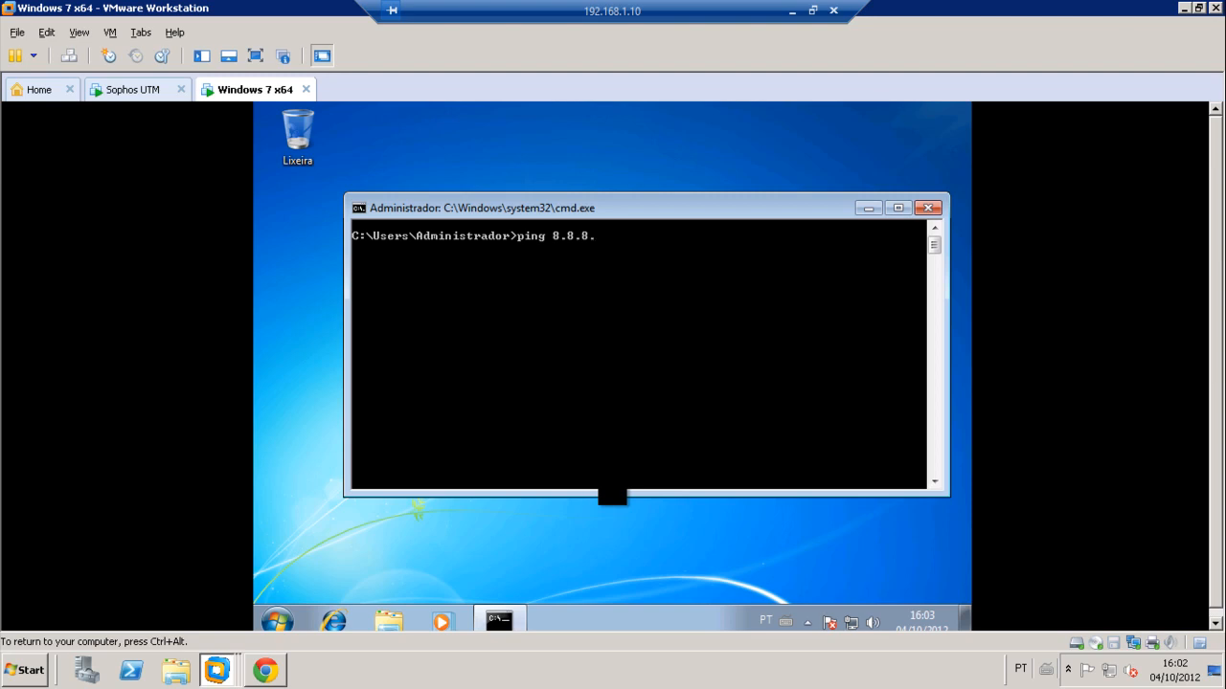
type("ping 8.8.8.8 -t")
key("Return")
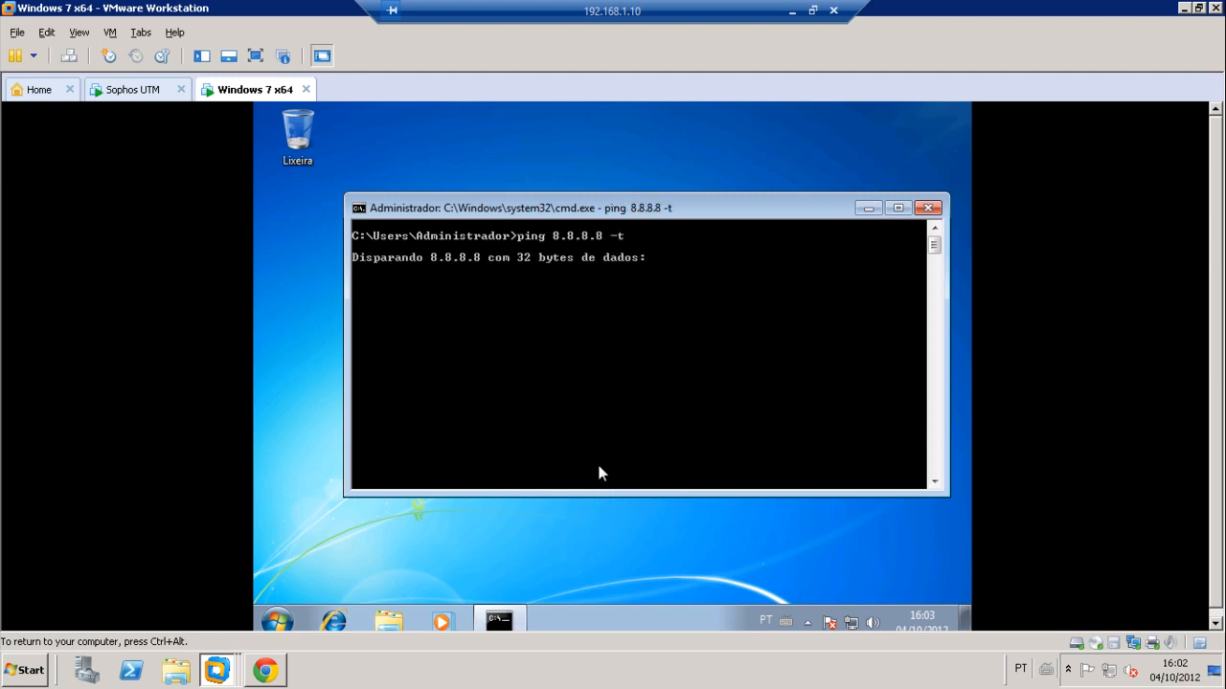
left_click(264, 676)
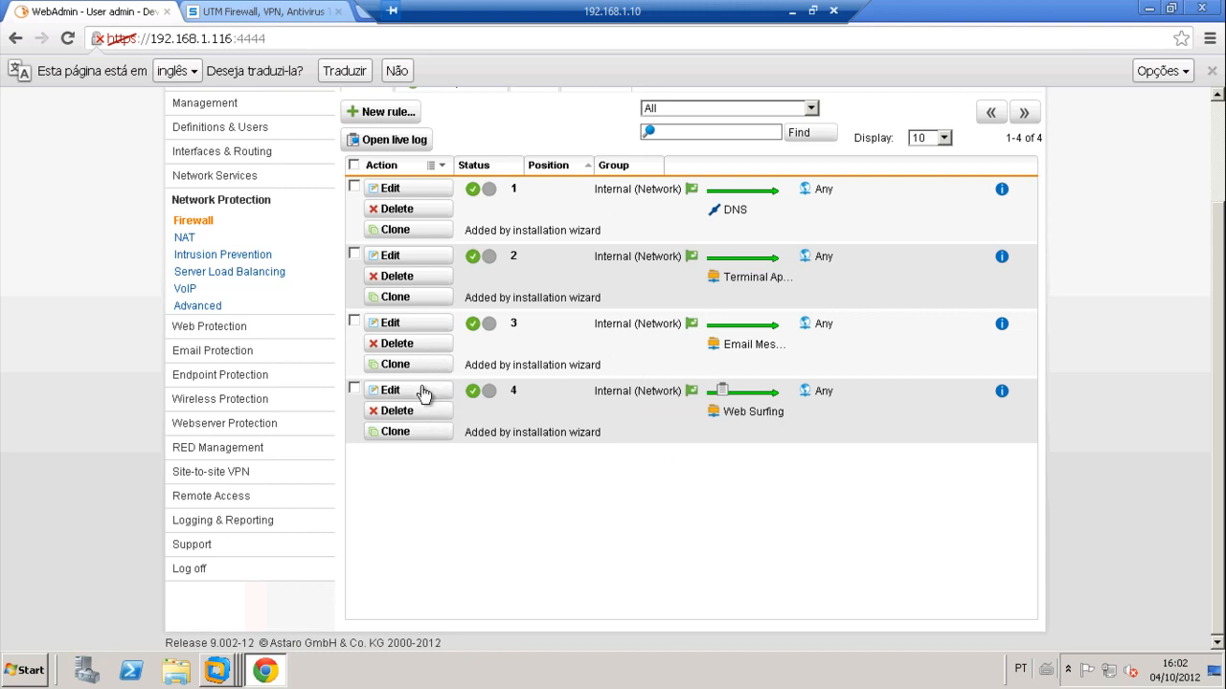
Step: Edit rule 4, keep action Allow, drag the ping service into its Services and save
left_click(391, 390)
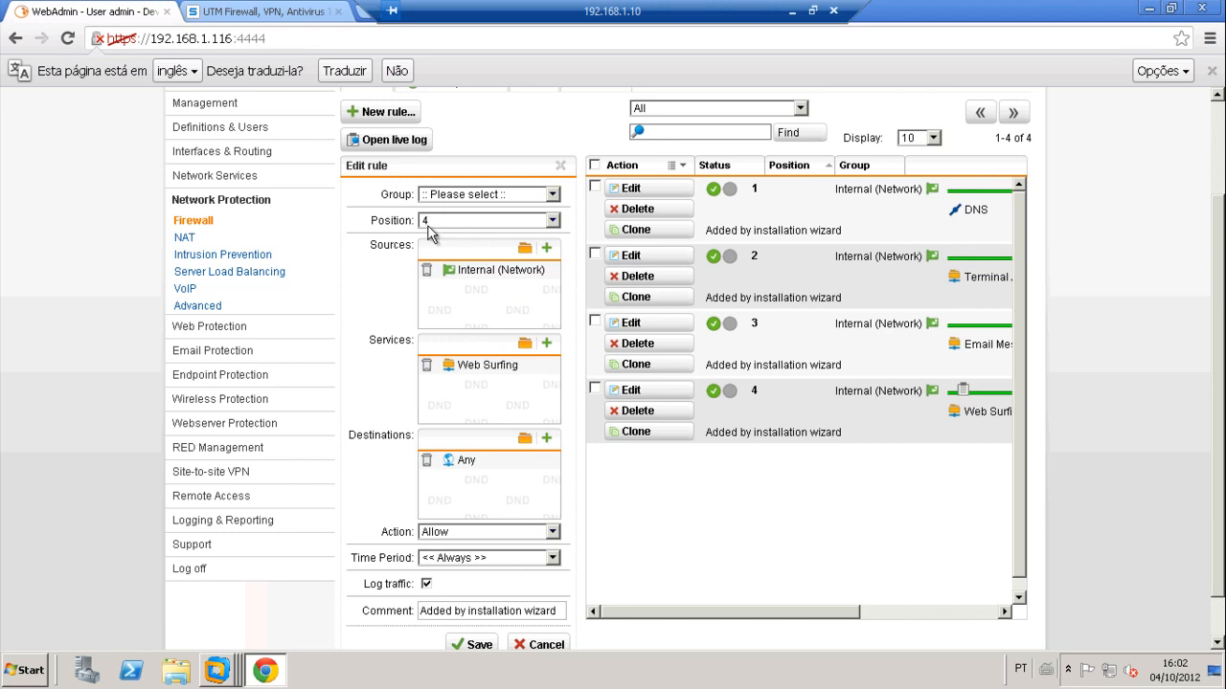
left_click(447, 532)
left_click(444, 550)
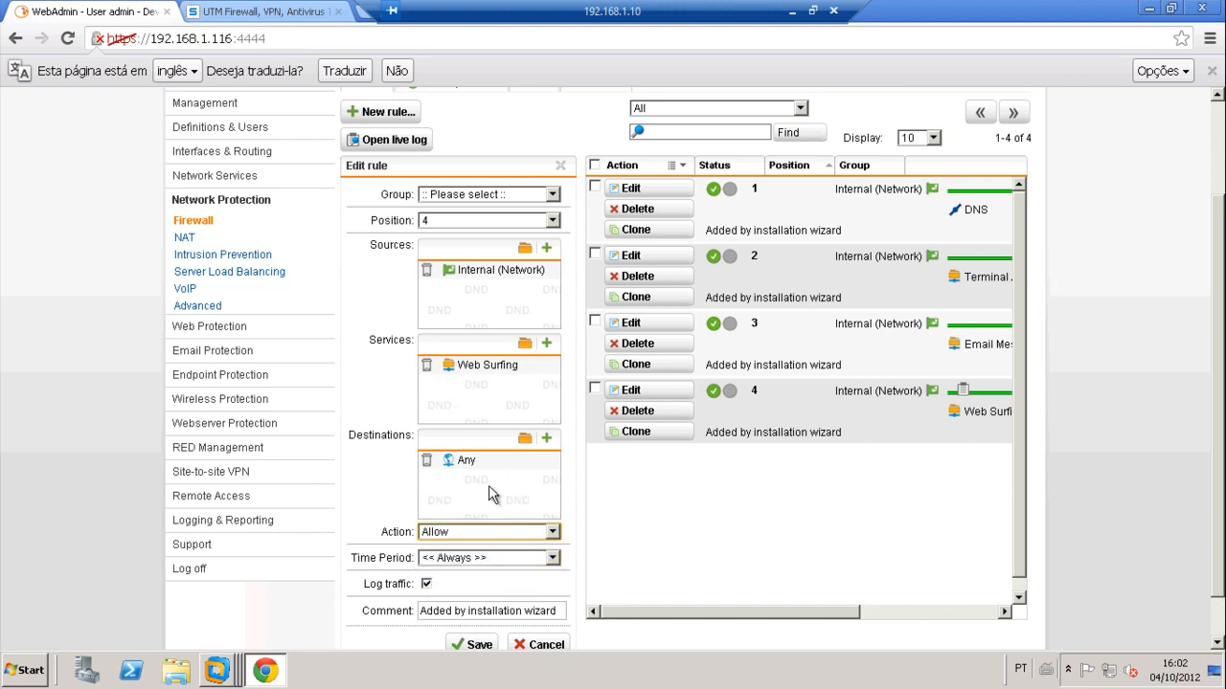
left_click(525, 343)
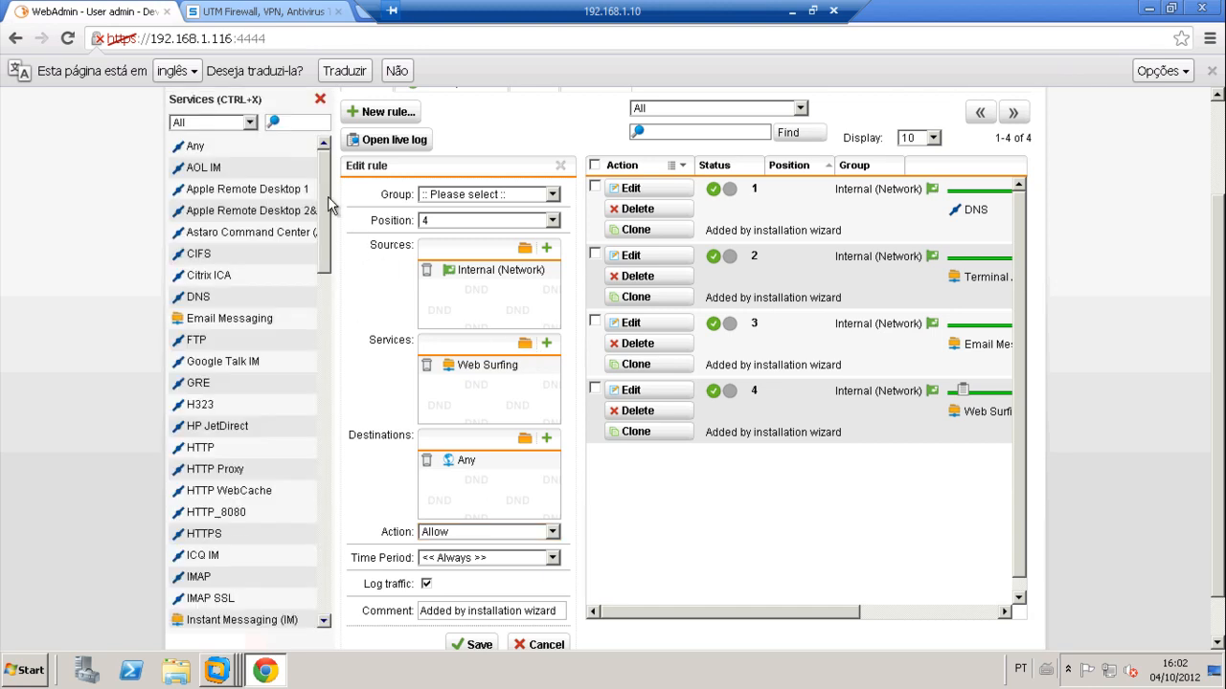
type("pin")
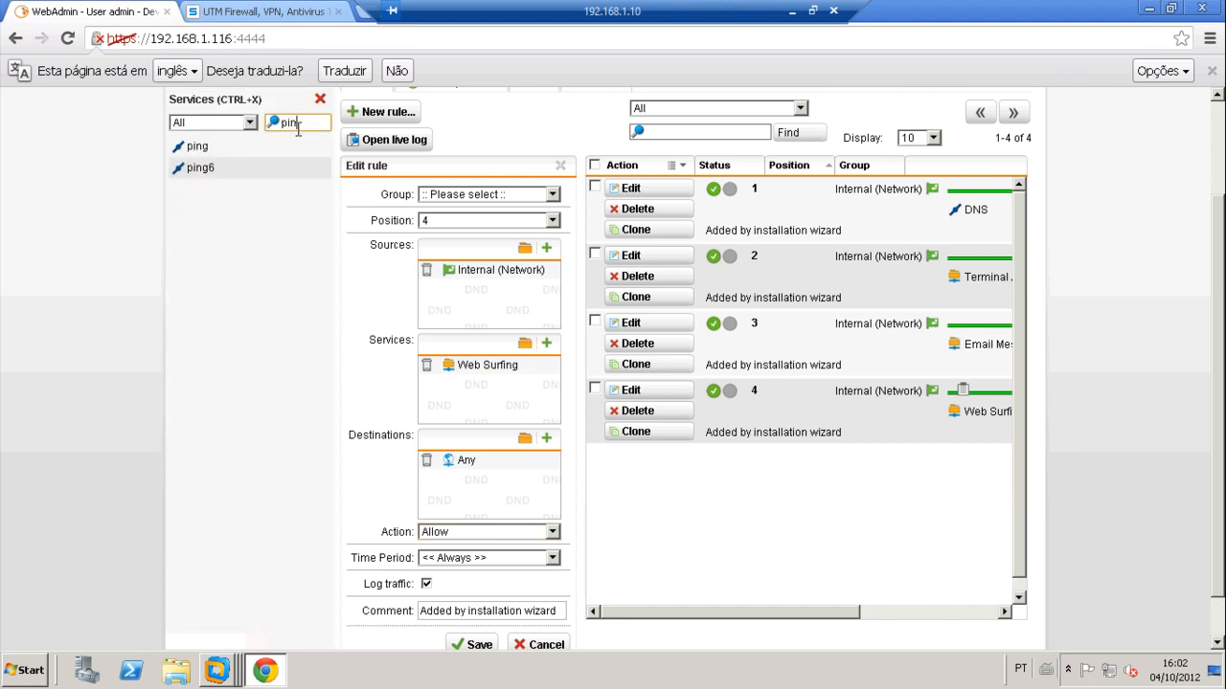
left_click_drag(198, 146, 467, 486)
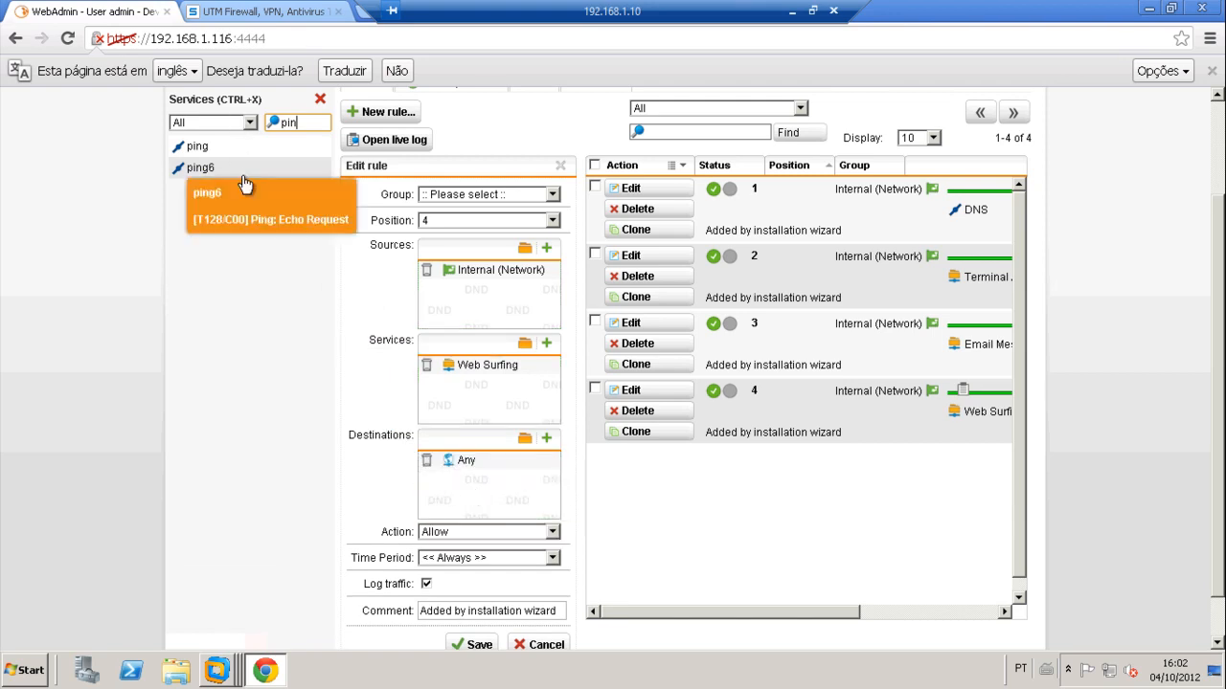
left_click_drag(198, 146, 438, 418)
left_click(475, 644)
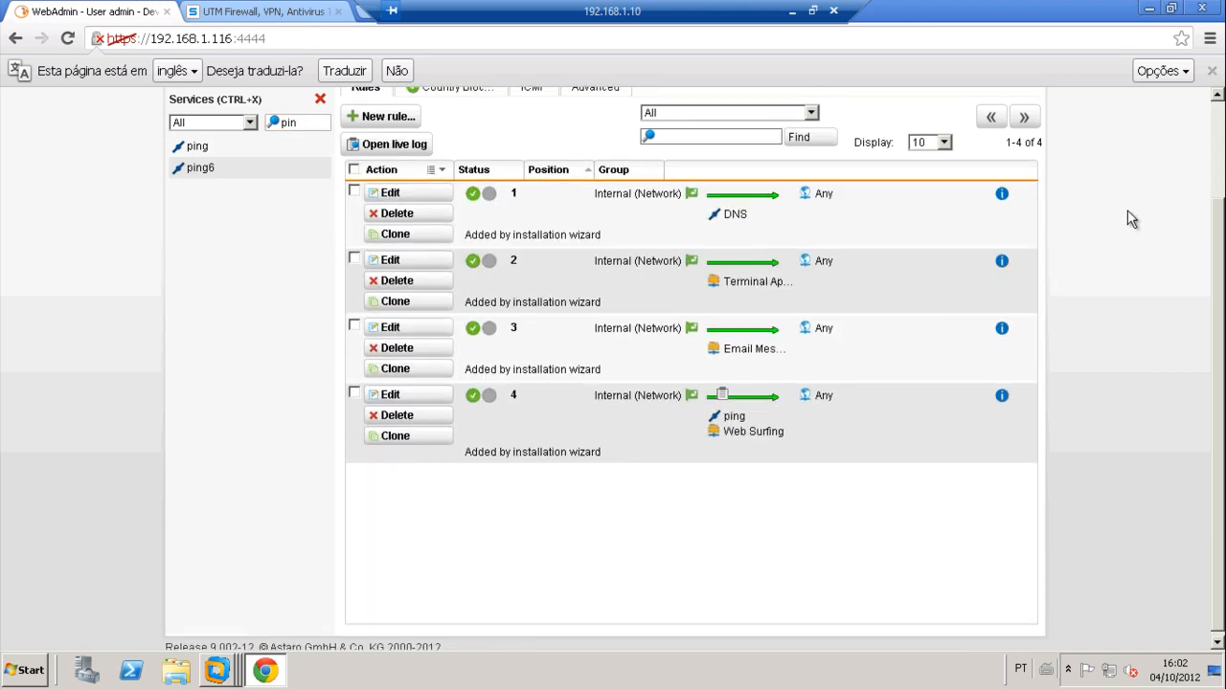
mouse_move(217, 670)
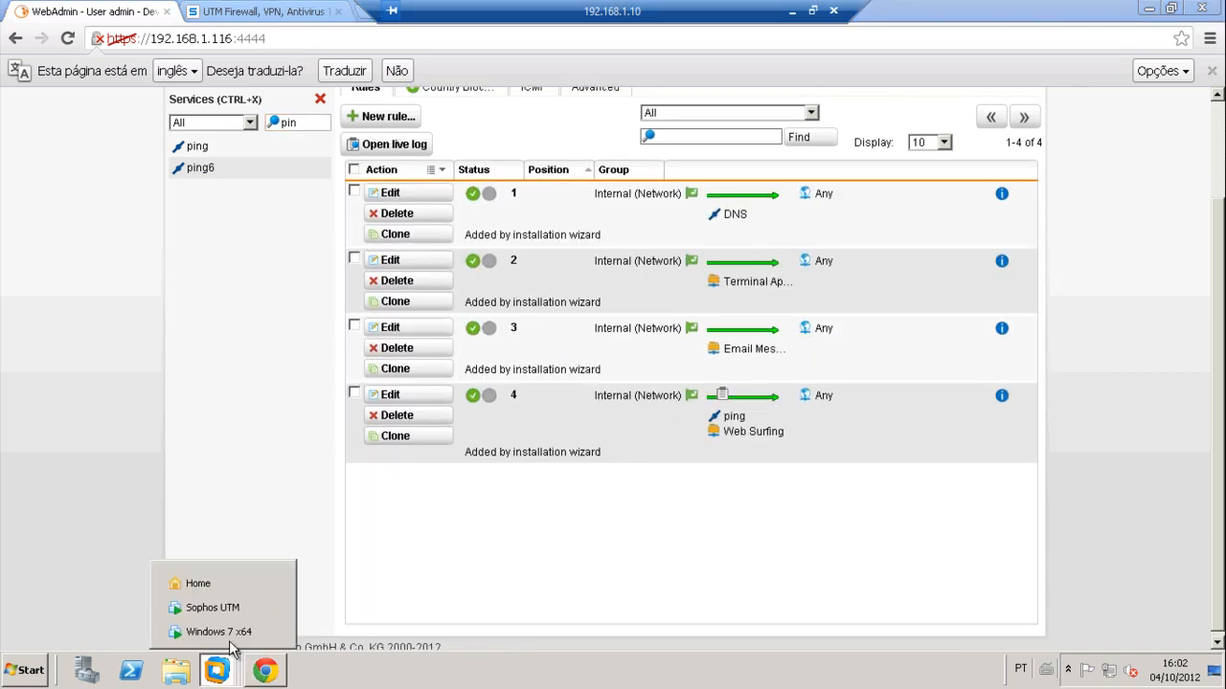
left_click(196, 626)
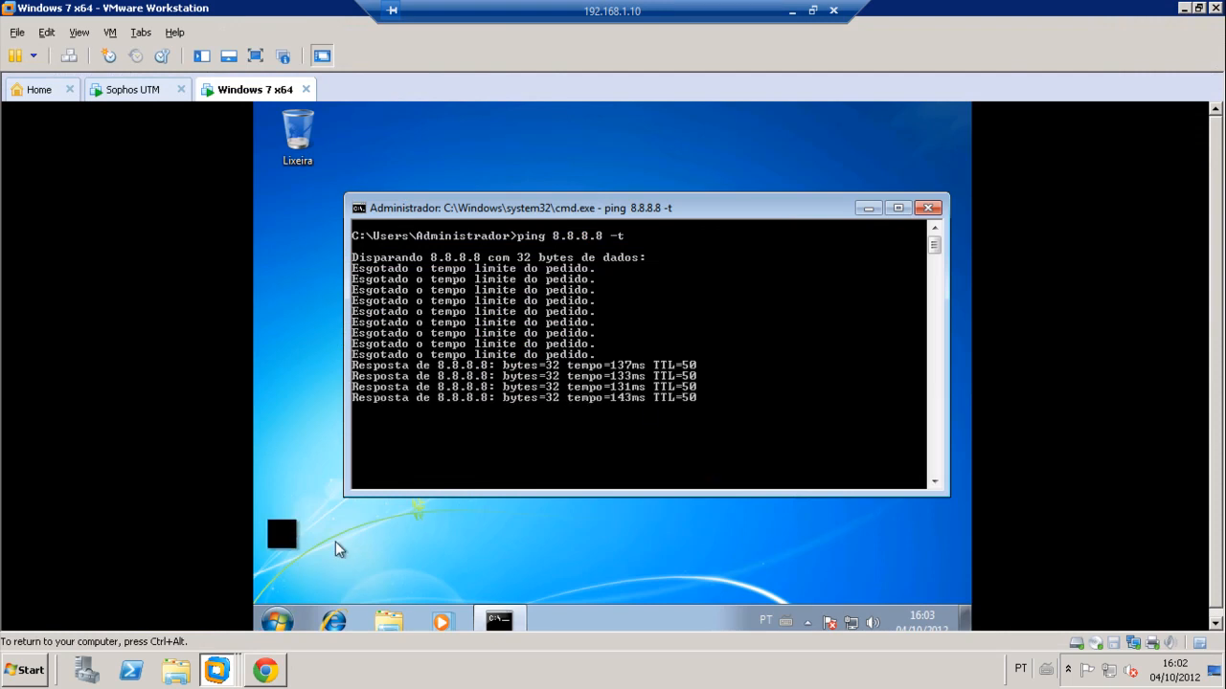
key("alt+Tab")
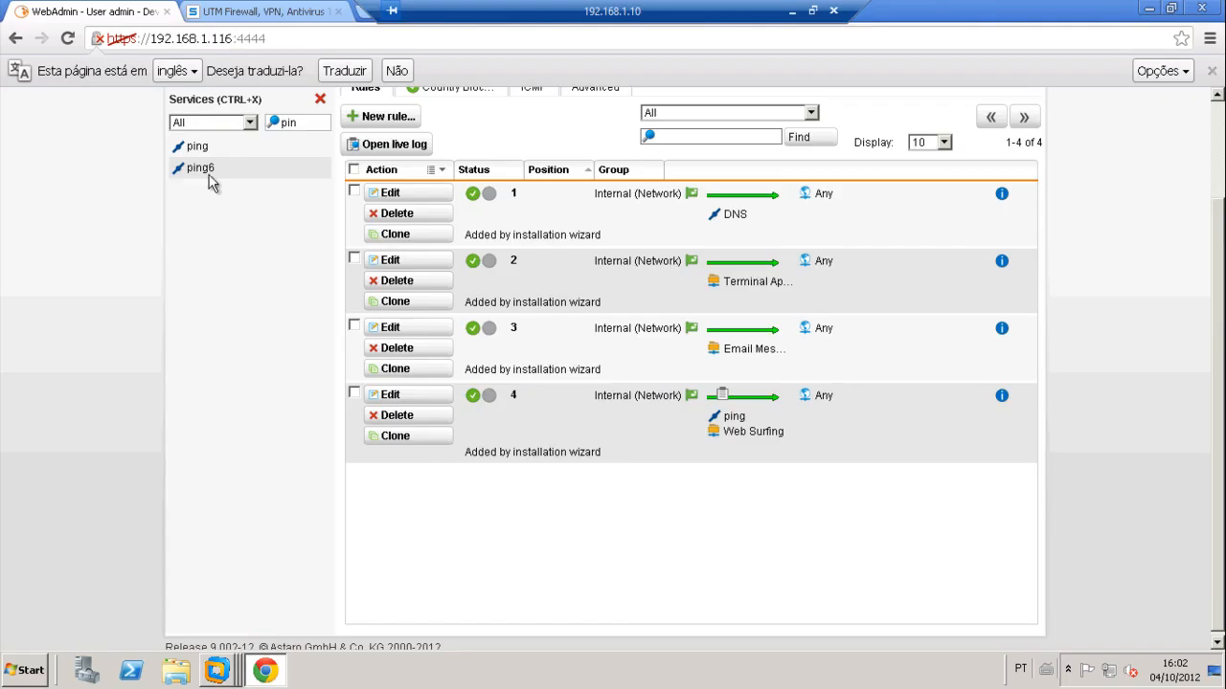
Step: Close the services list and open Web Protection > Web Filtering global settings
left_click(320, 100)
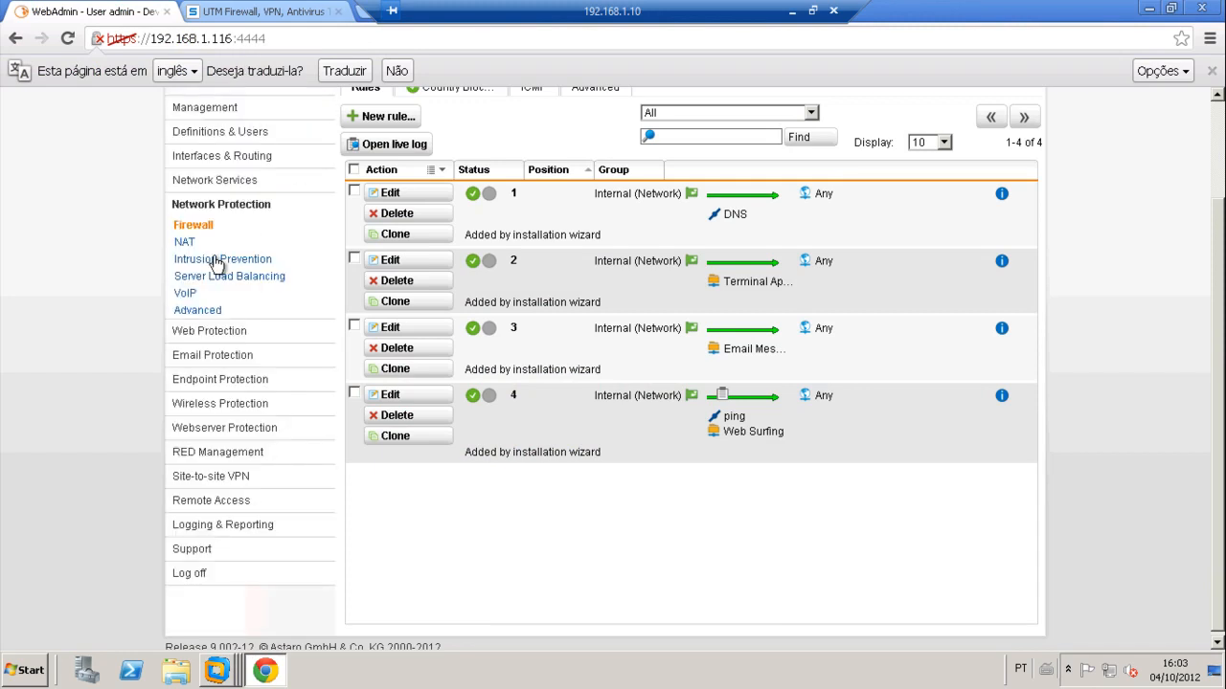
left_click(204, 335)
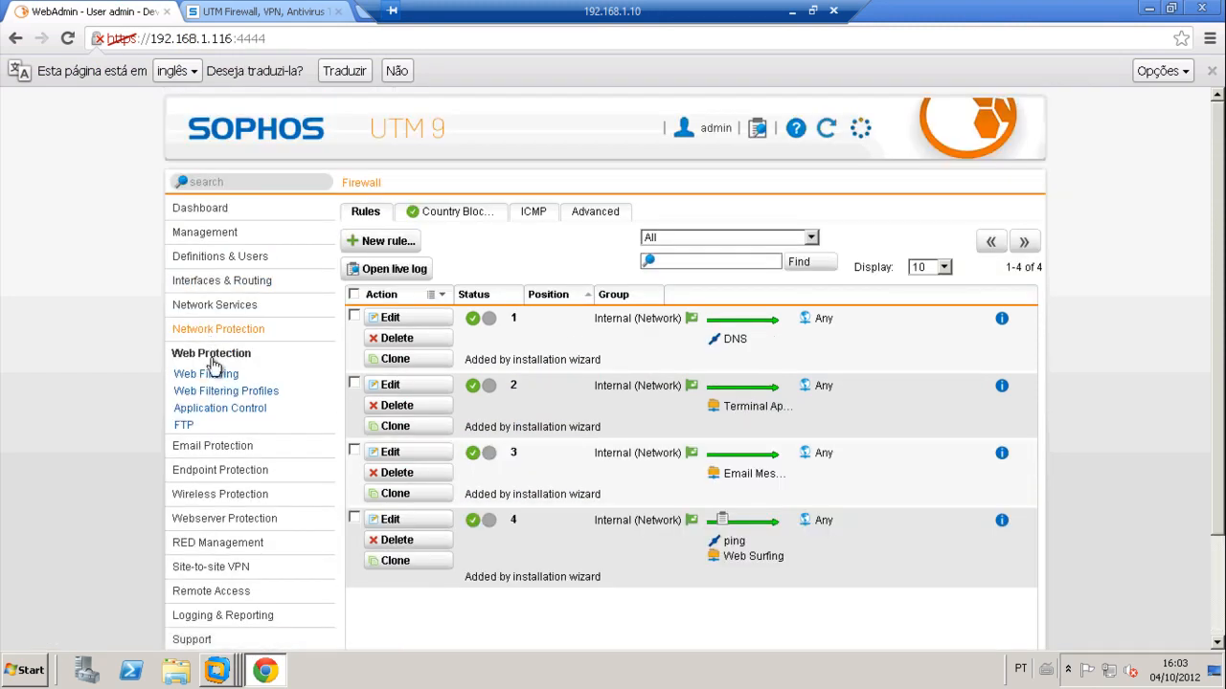
left_click(211, 375)
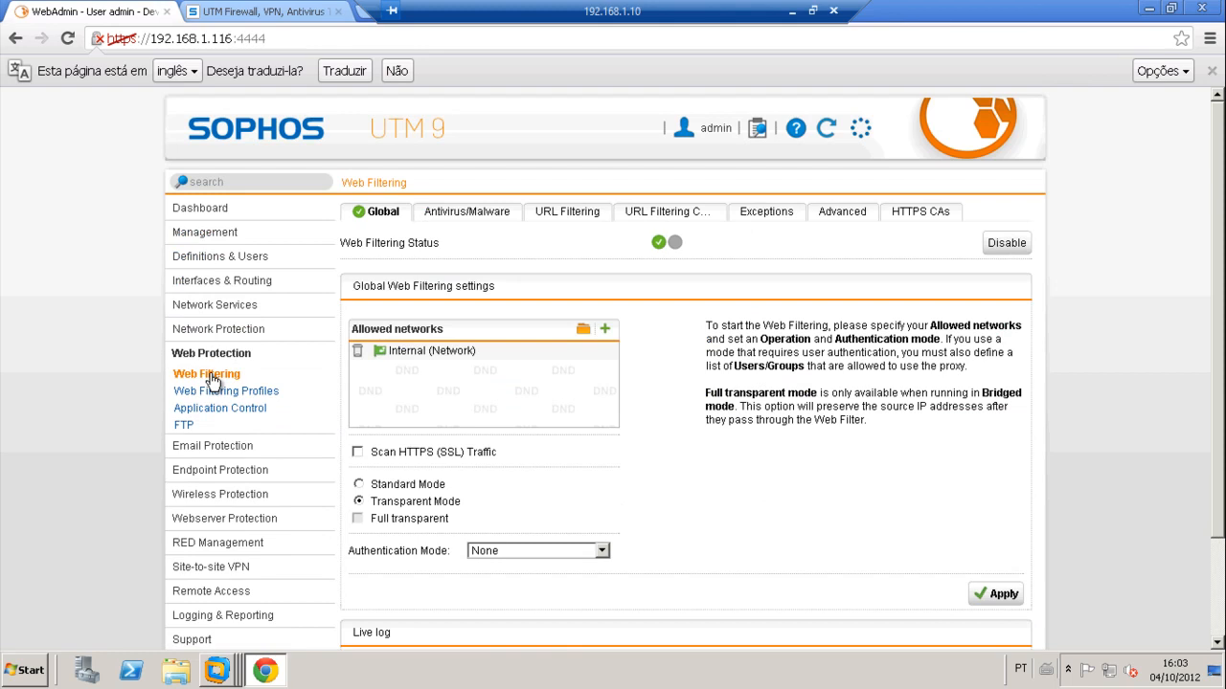
mouse_move(381, 364)
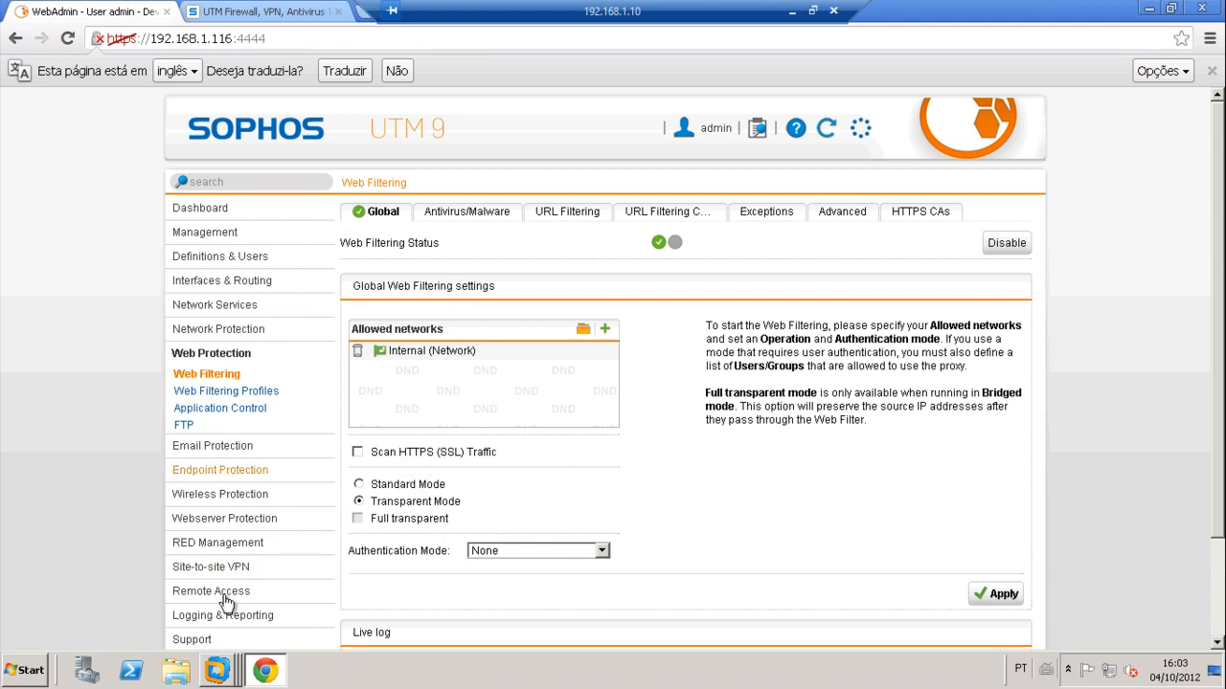
mouse_move(234, 674)
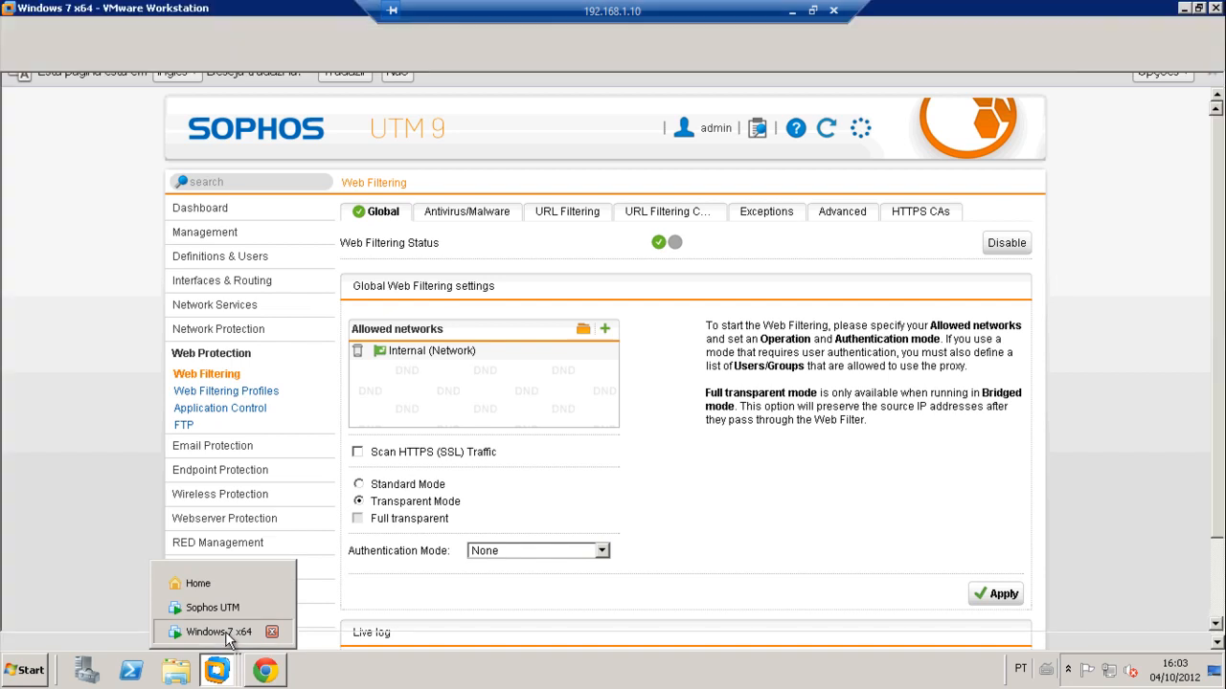
left_click(226, 631)
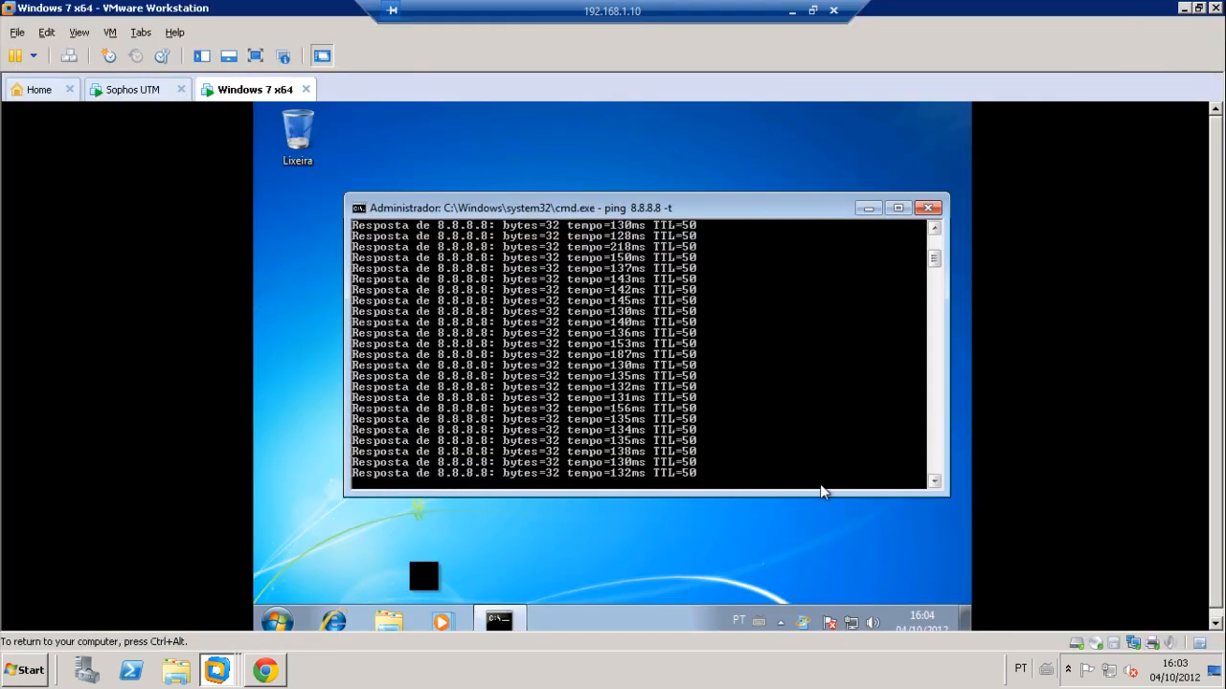
left_click(333, 620)
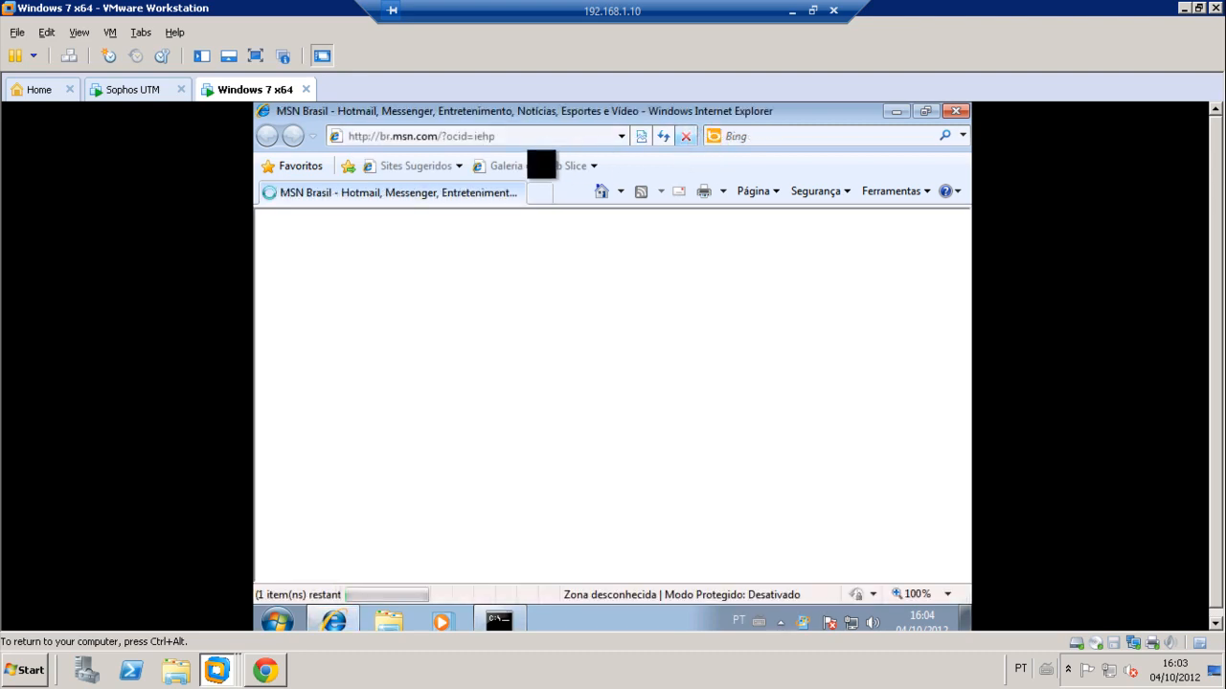
left_click(525, 137)
type("www.face")
key("Down")
key("Down")
key("Return")
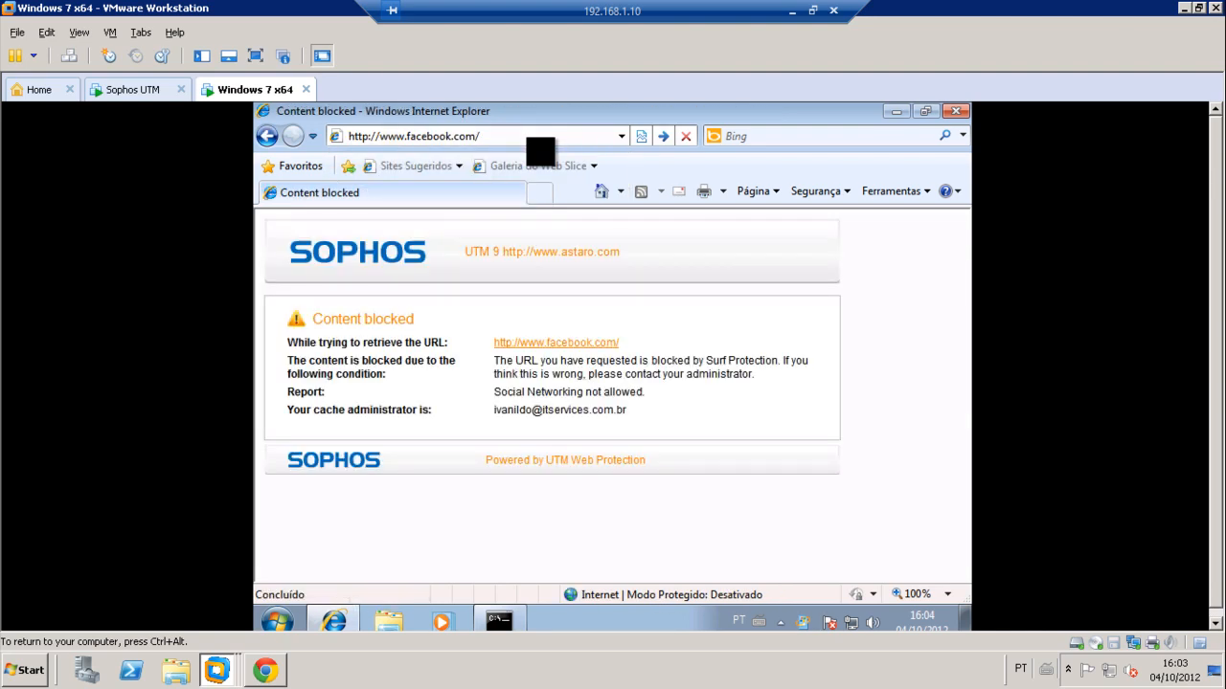
left_click(265, 669)
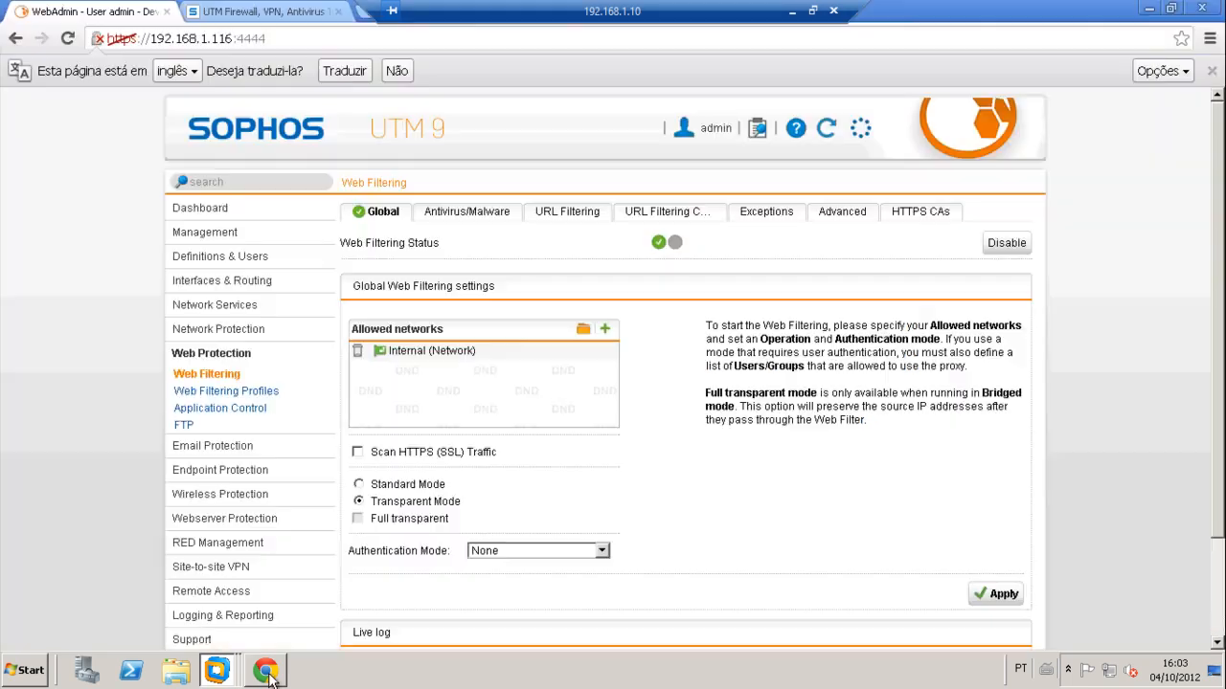
Step: List all 18 URL filtering categories on one page with Display set to 50
left_click(561, 212)
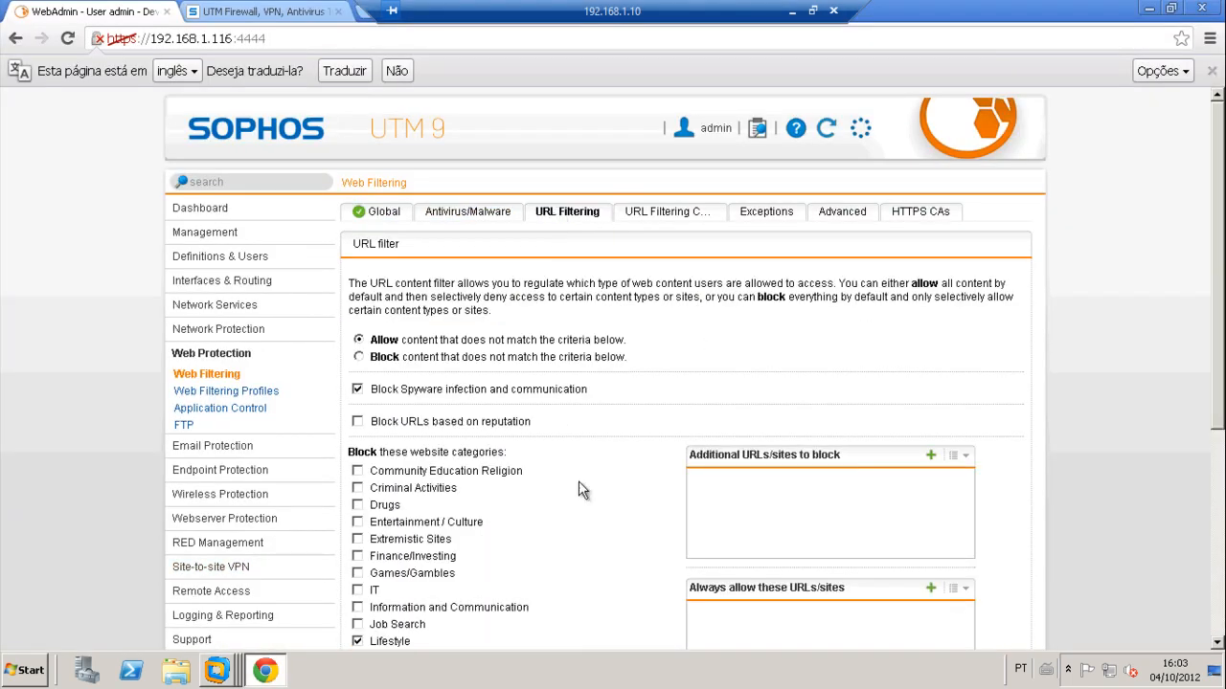
scroll(487, 532, "down", 2)
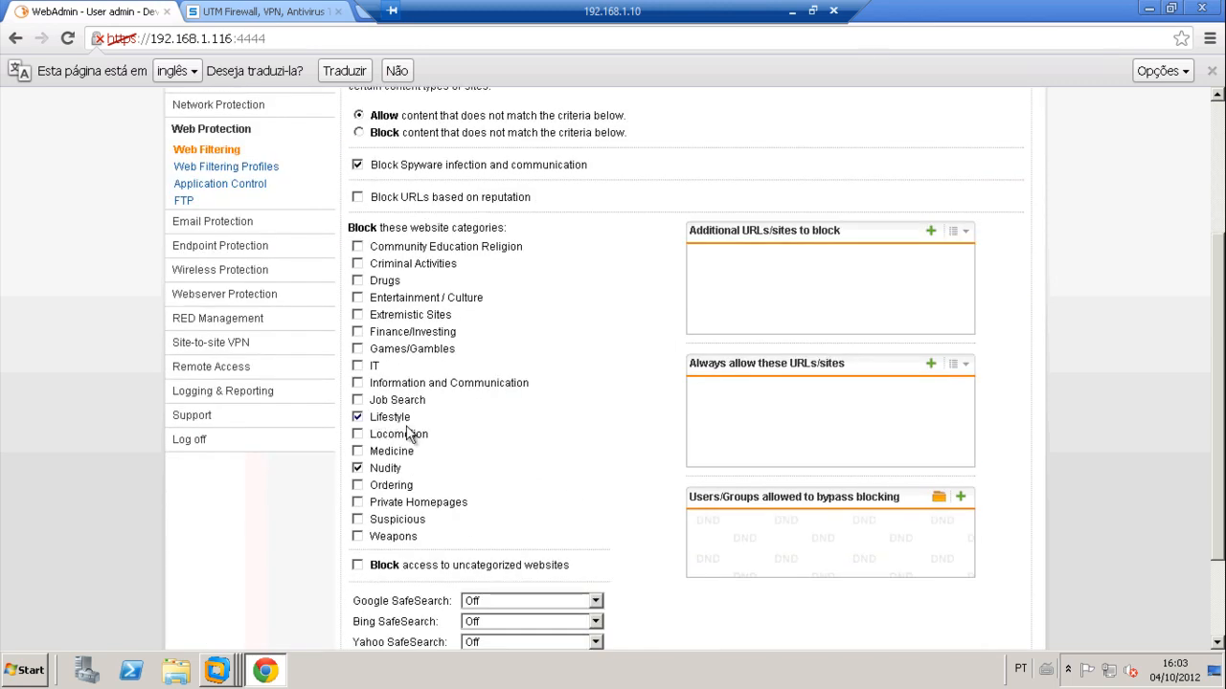
scroll(588, 520, "up", 2)
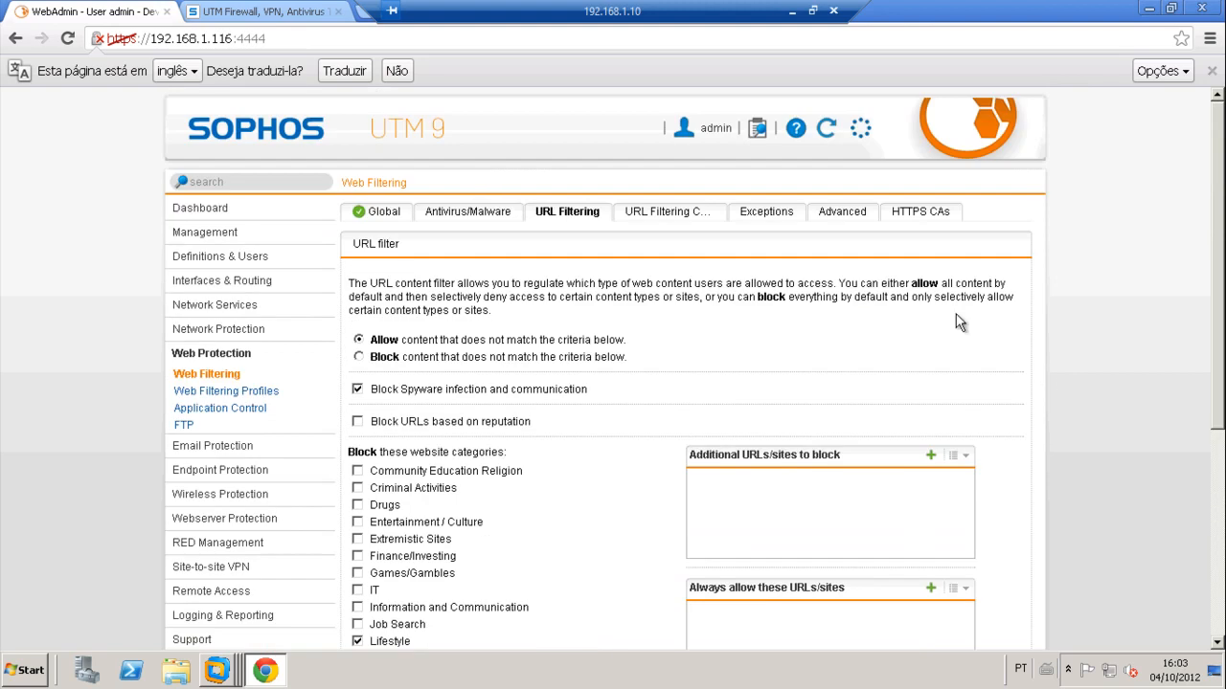
left_click(661, 212)
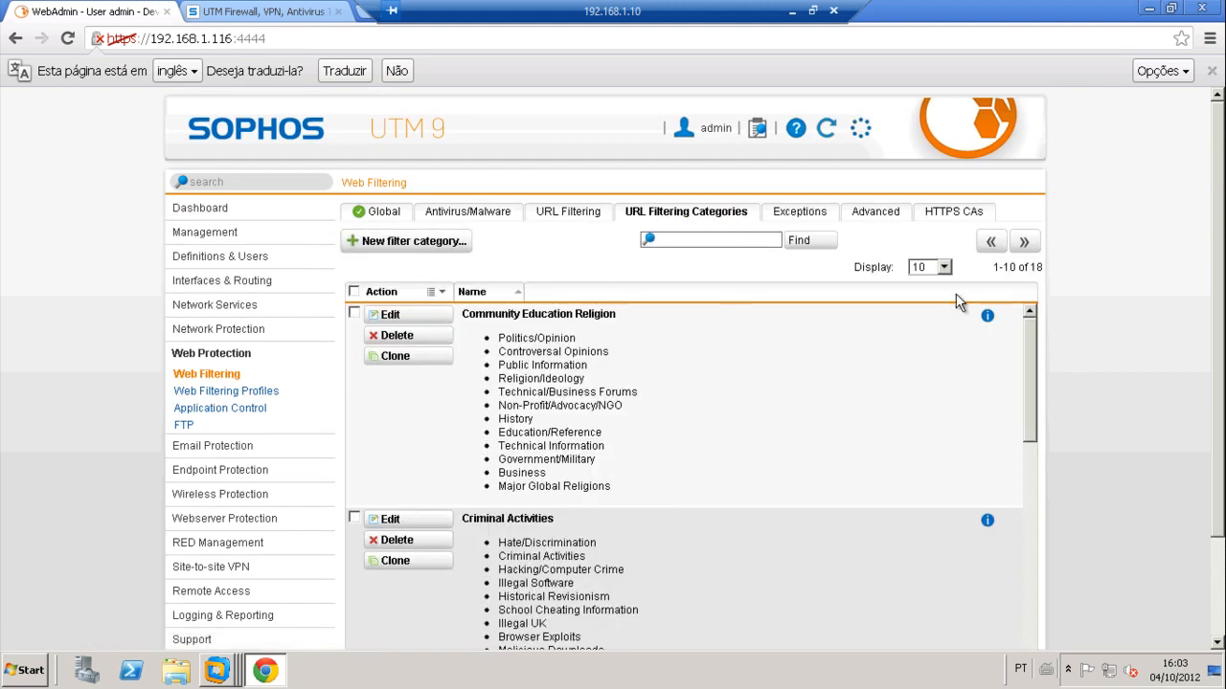
left_click(942, 268)
left_click(921, 324)
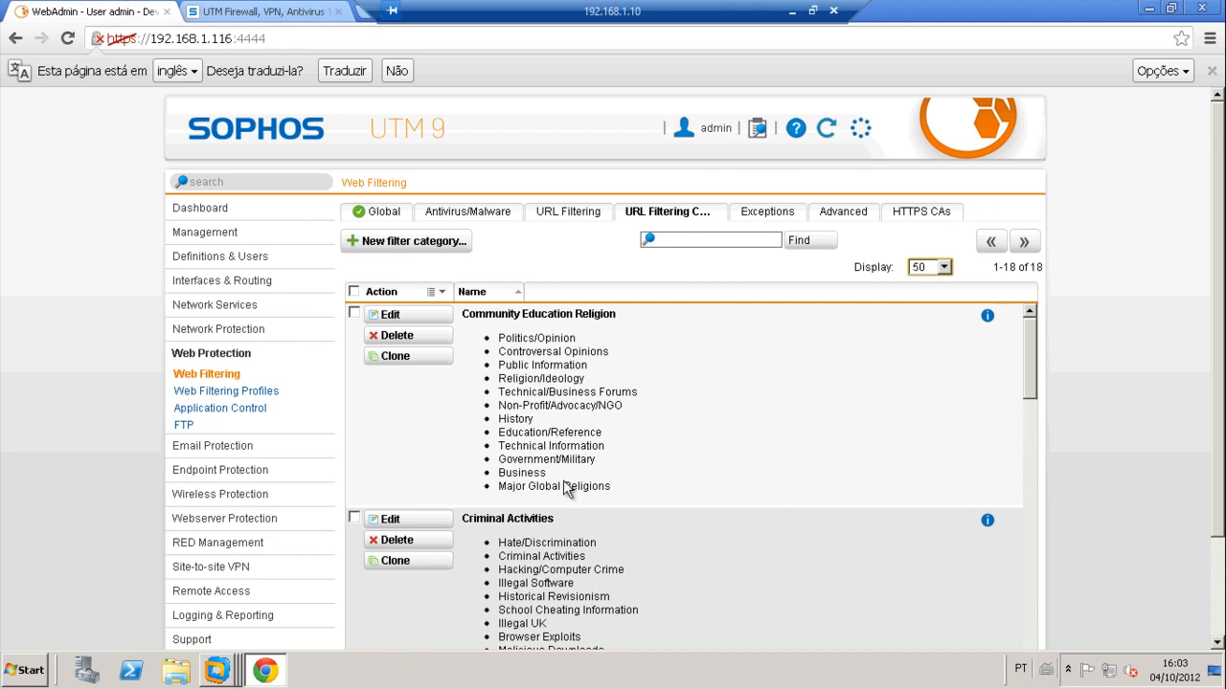
scroll(542, 454, "down", 15)
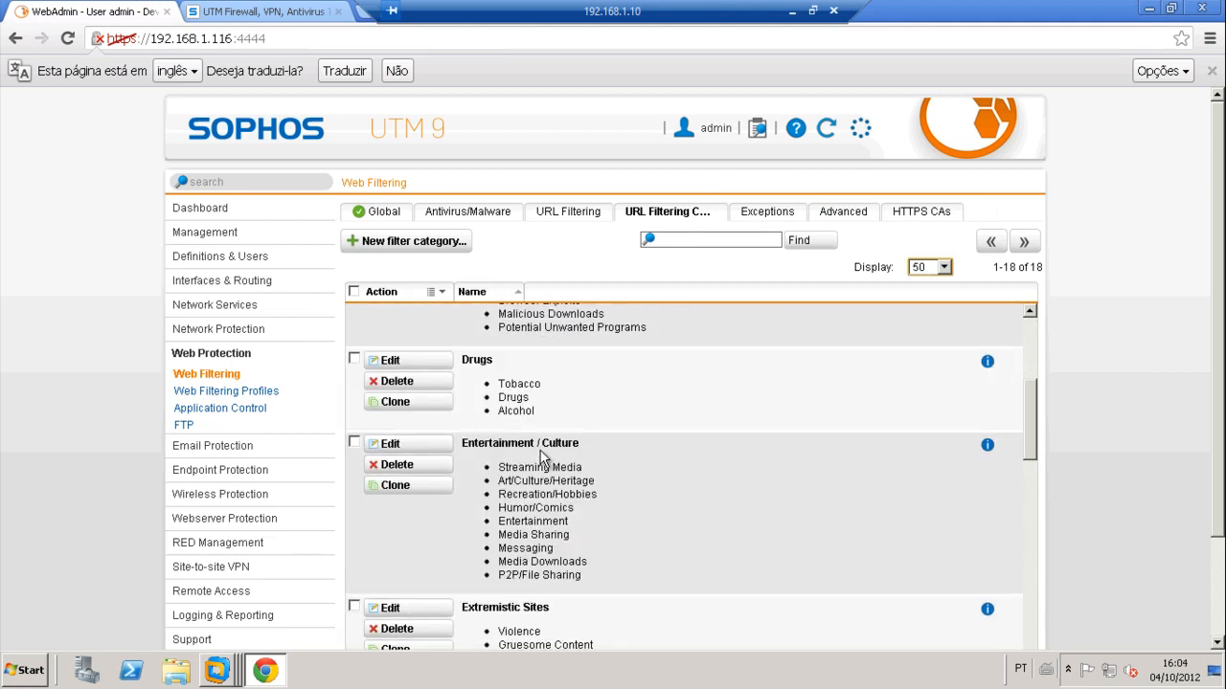
scroll(542, 454, "down", 10)
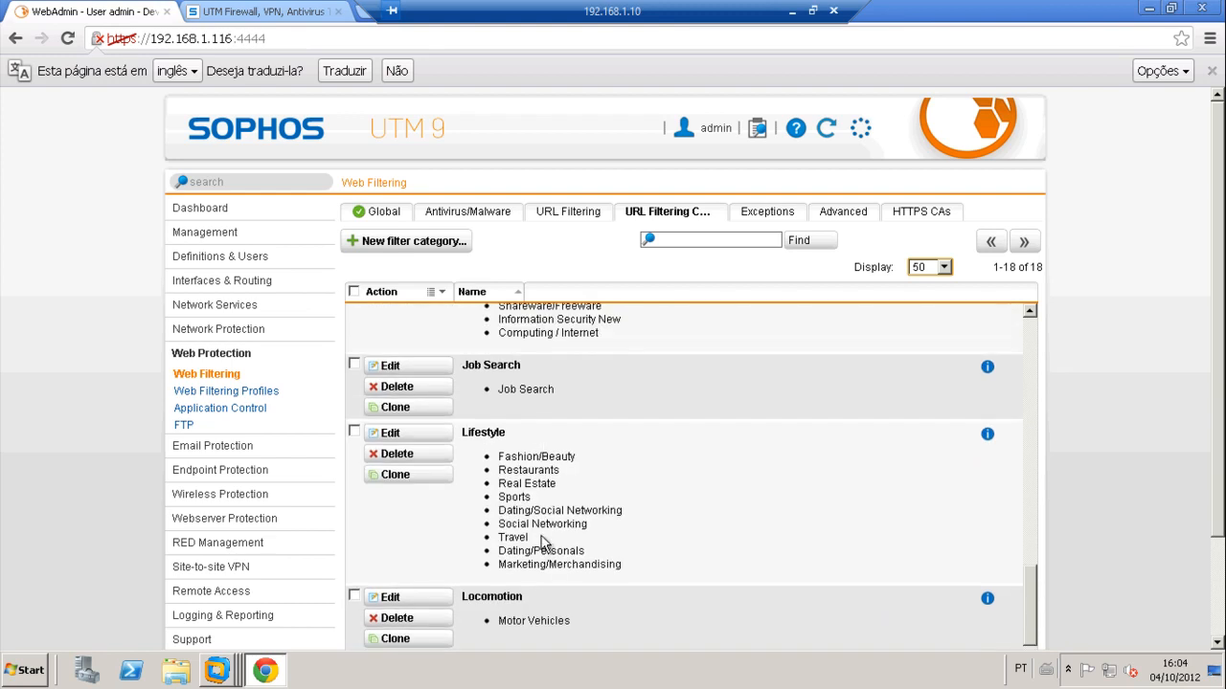
left_click_drag(501, 524, 588, 525)
Step: Open the Lifestyle category to confirm it includes Social Networking, then cancel without changes
left_click(428, 437)
scroll(493, 467, "down", 15)
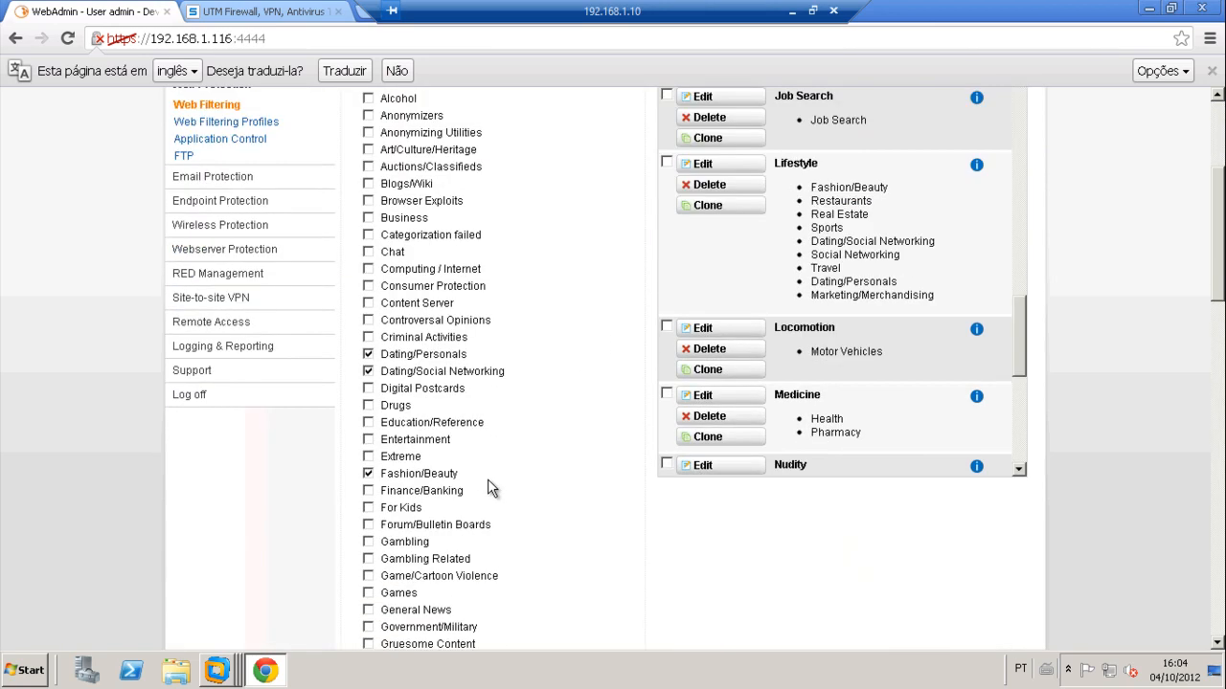
scroll(488, 488, "down", 3)
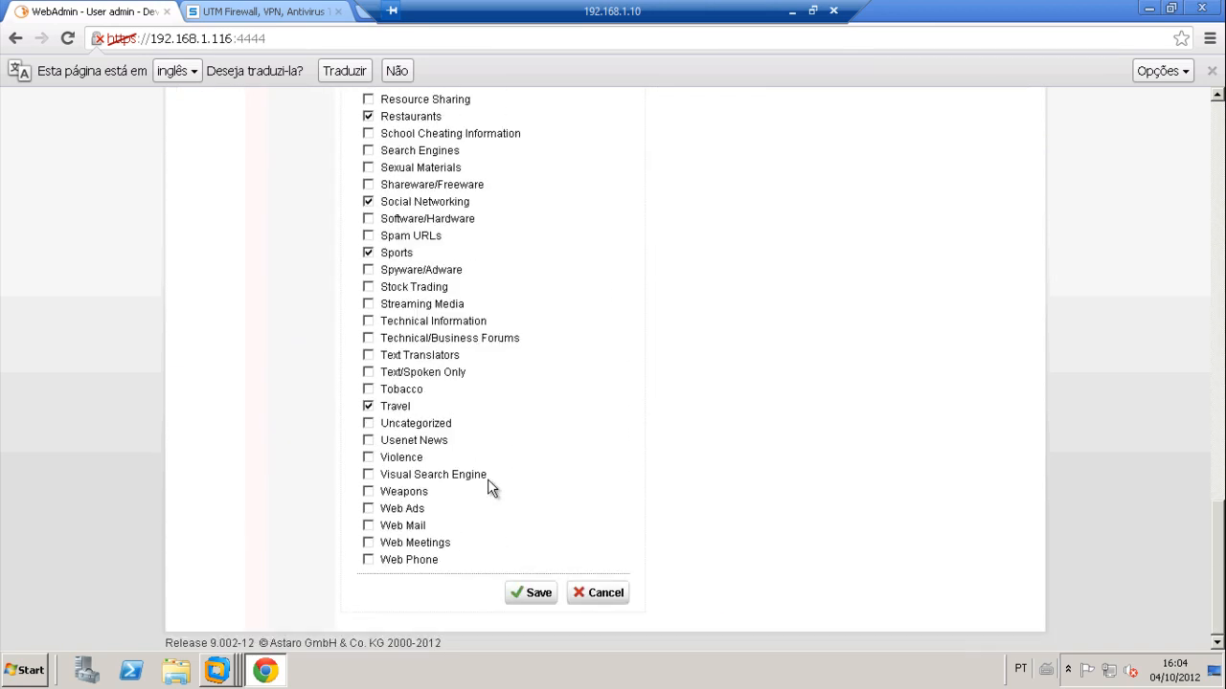
scroll(488, 489, "up", 5)
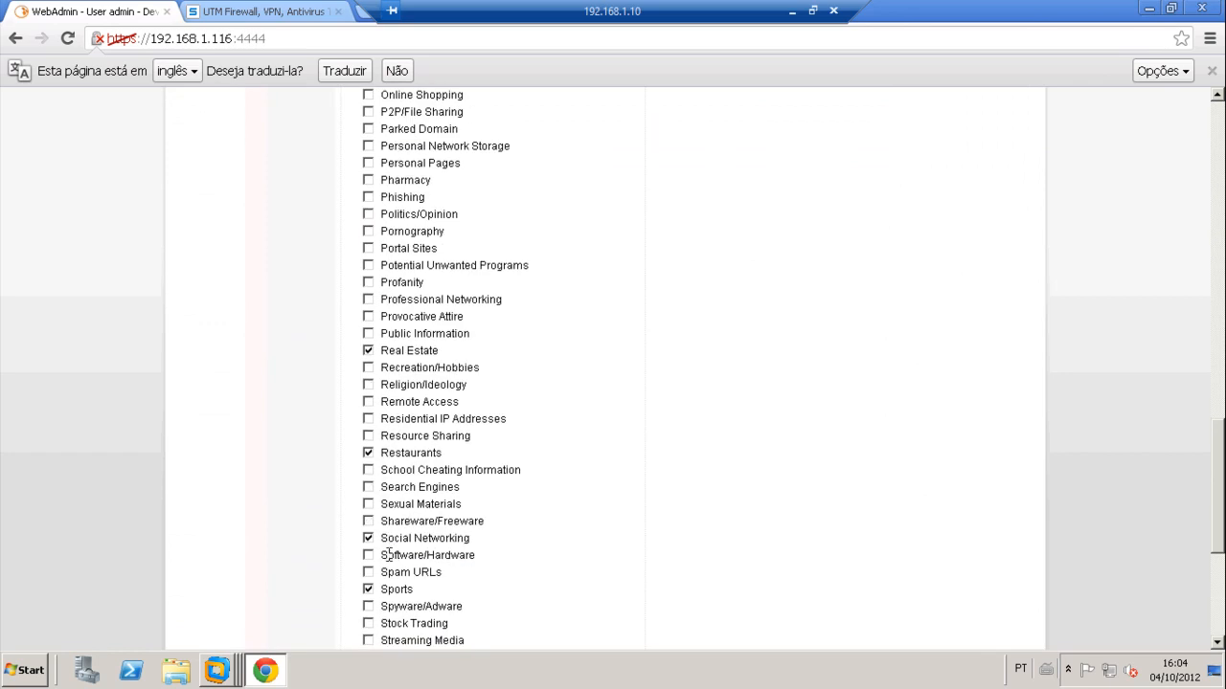
scroll(541, 533, "up", 14)
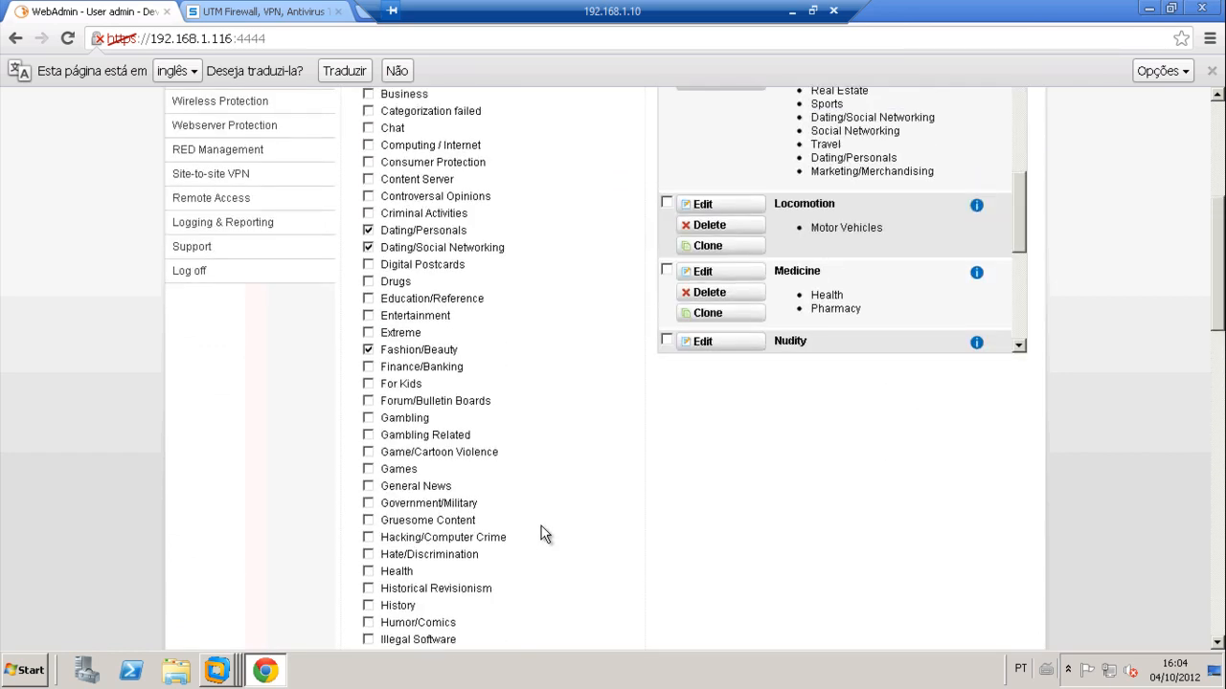
scroll(541, 533, "down", 18)
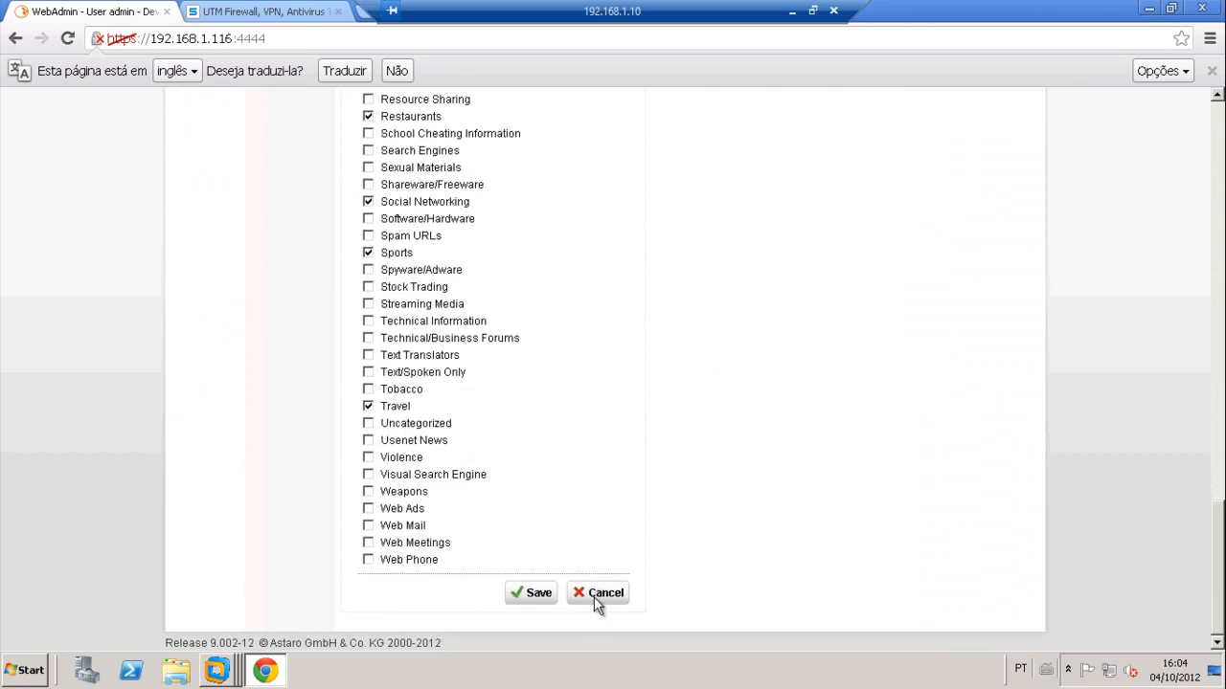
left_click(594, 595)
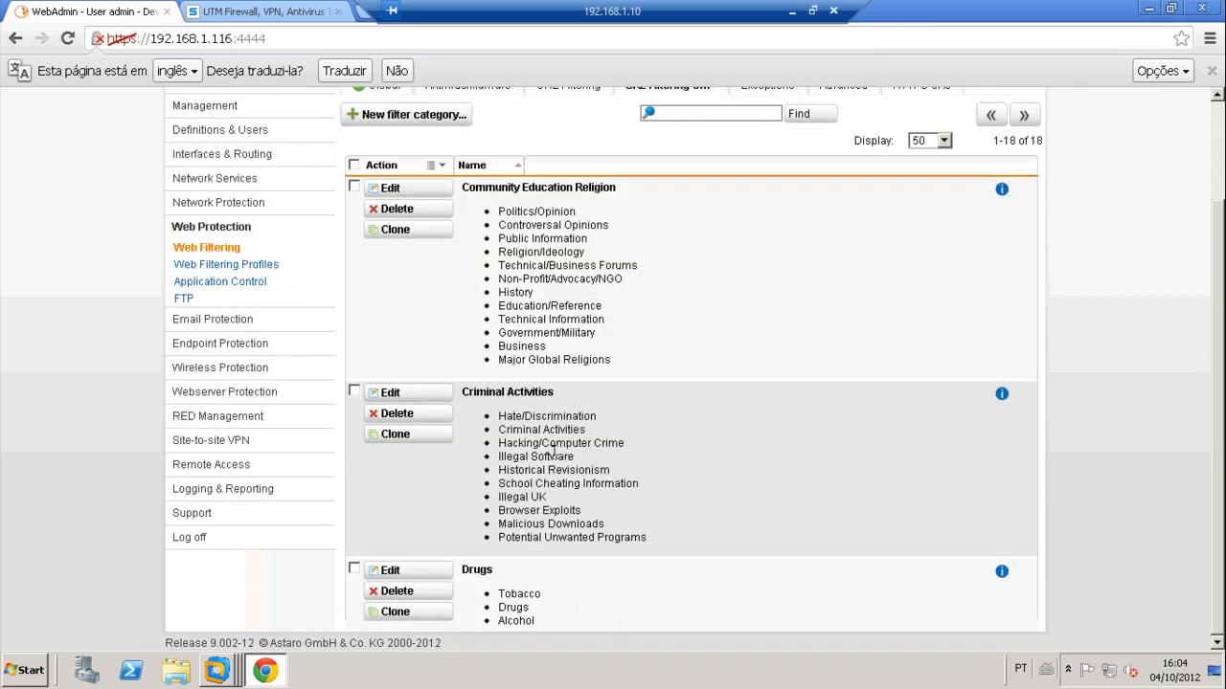
scroll(624, 360, "up", 2)
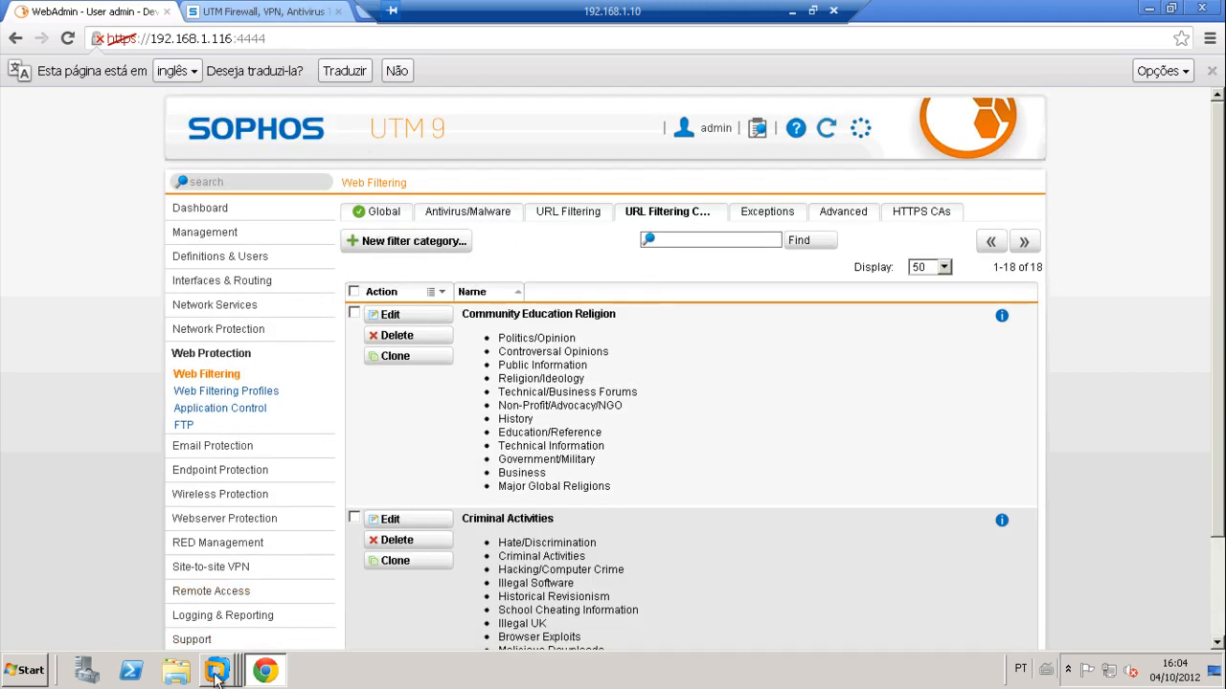
mouse_move(235, 670)
left_click(237, 630)
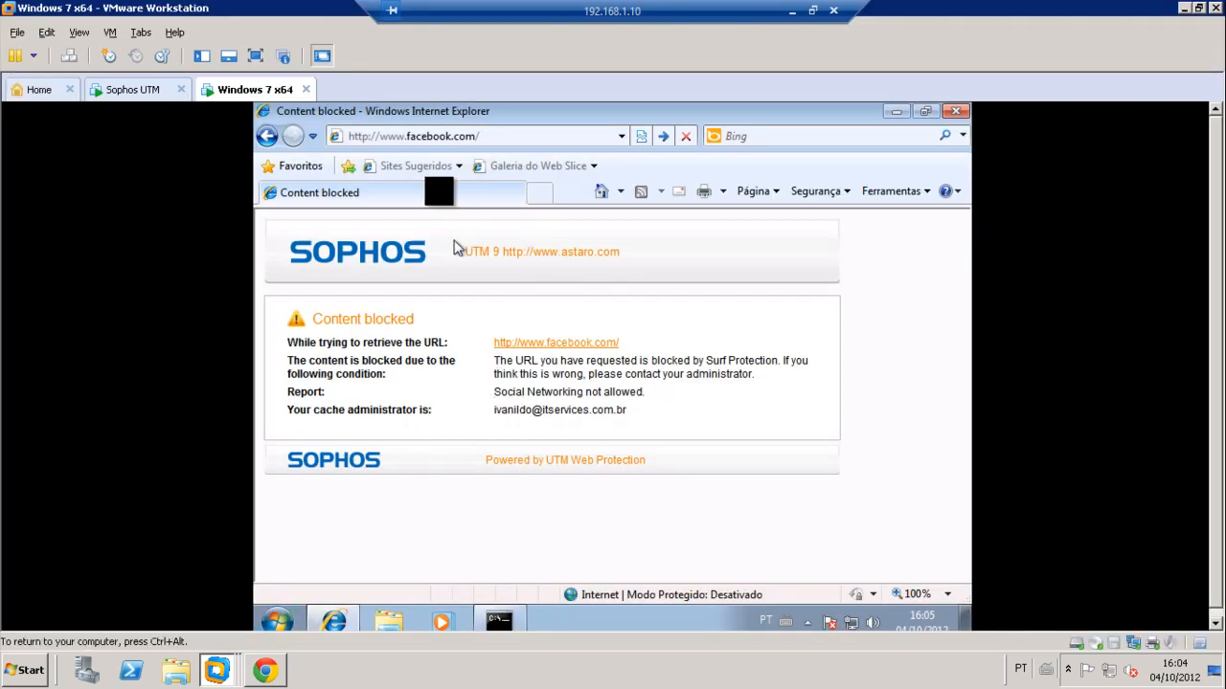
left_click(496, 137)
left_click(515, 136)
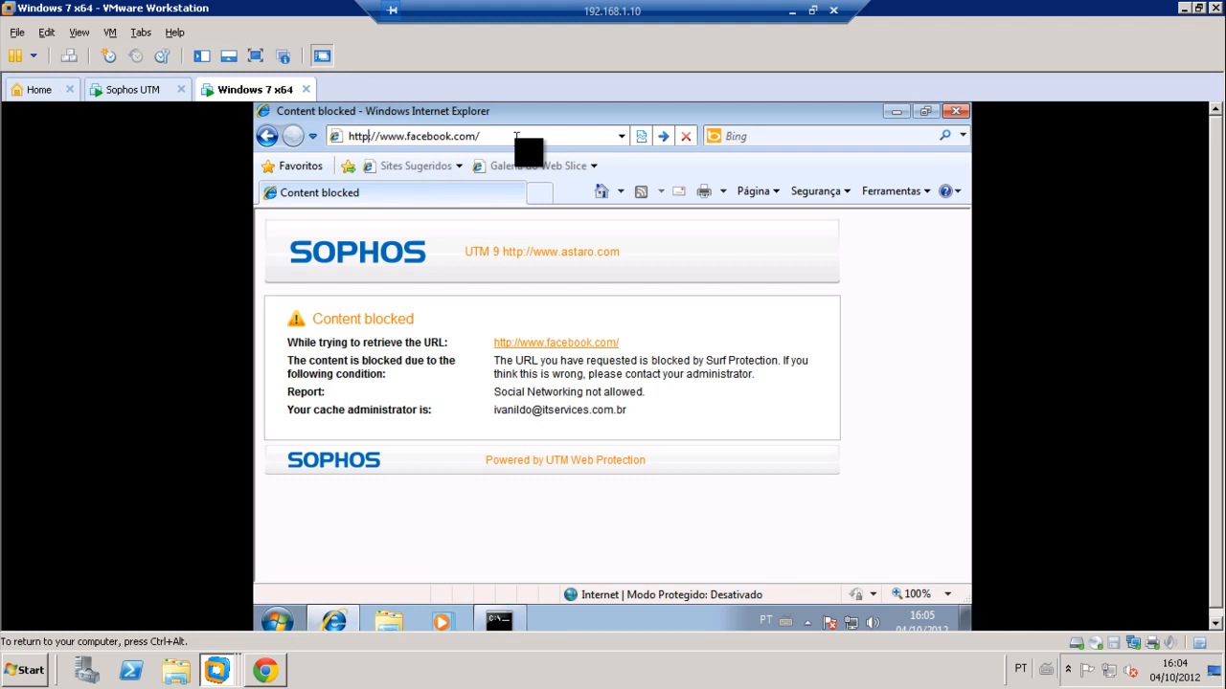
type("s")
key("Return")
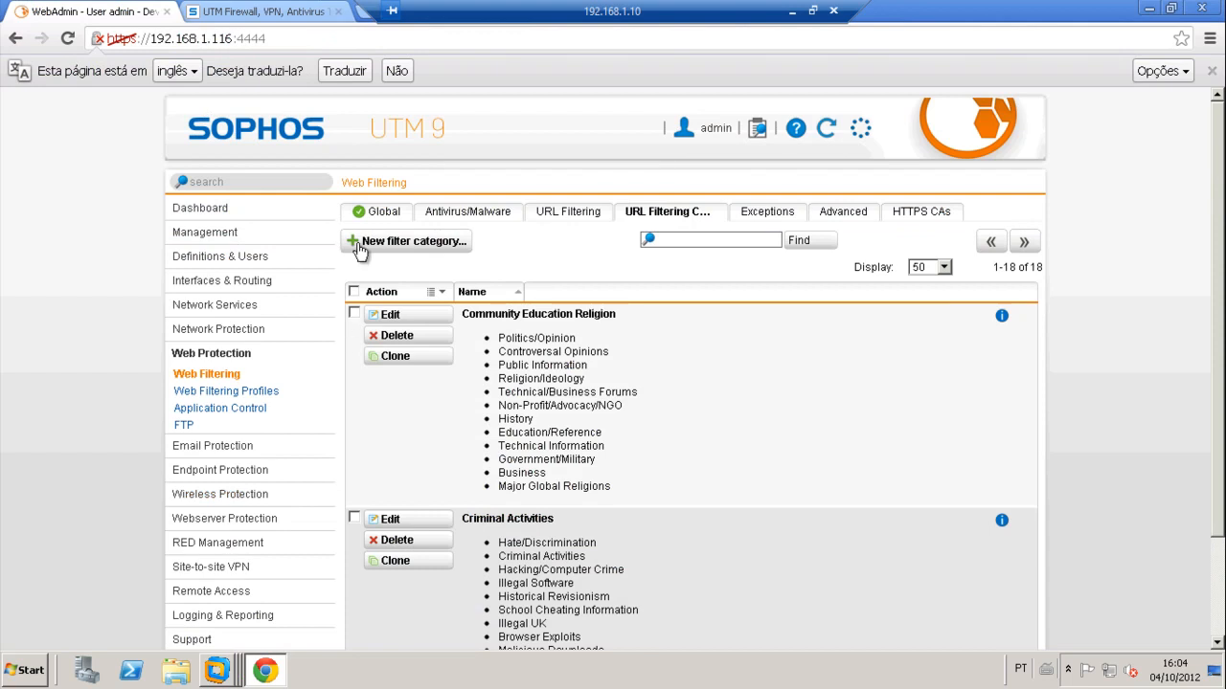
Step: Enable Scan HTTPS (SSL) Traffic in Web Filtering's Global settings and apply it
left_click(388, 218)
left_click(358, 452)
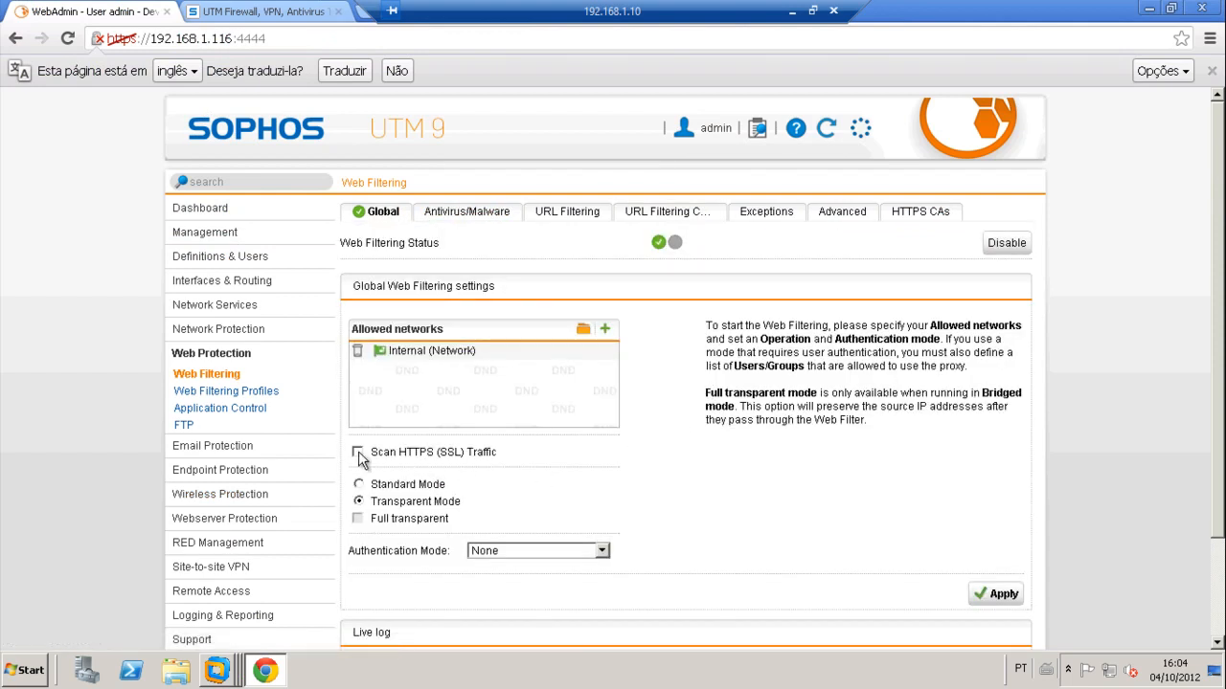
left_click(992, 603)
mouse_move(216, 671)
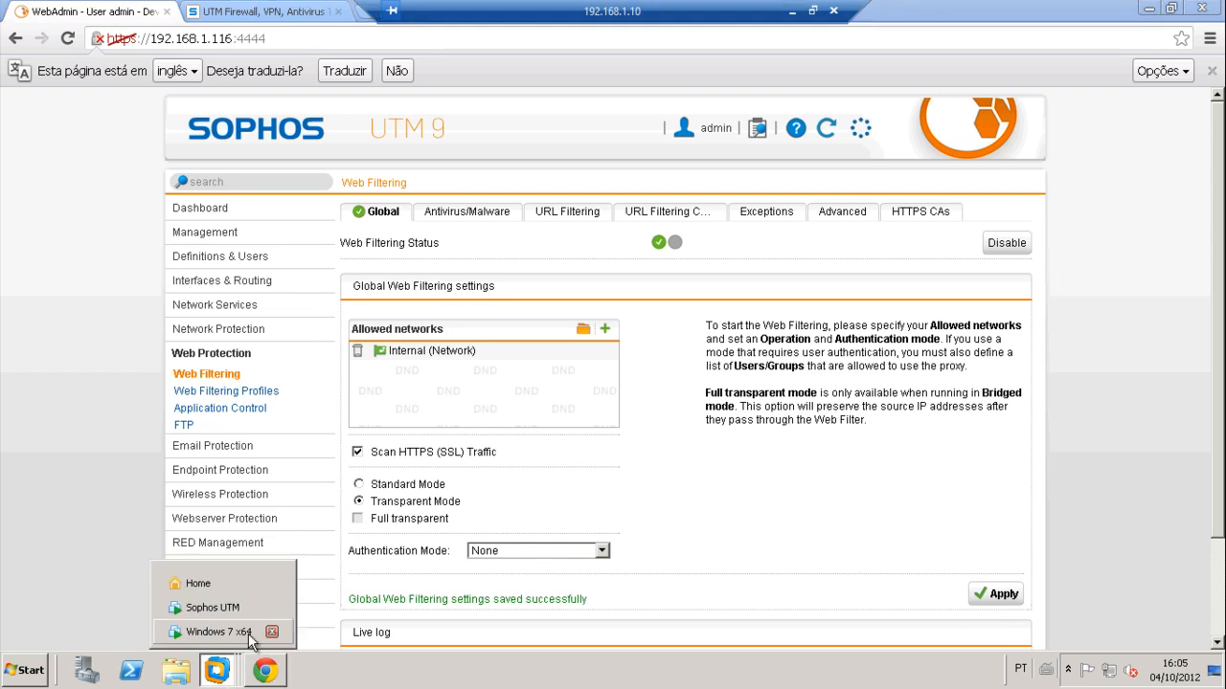
left_click(205, 631)
left_click(500, 136)
key("Return")
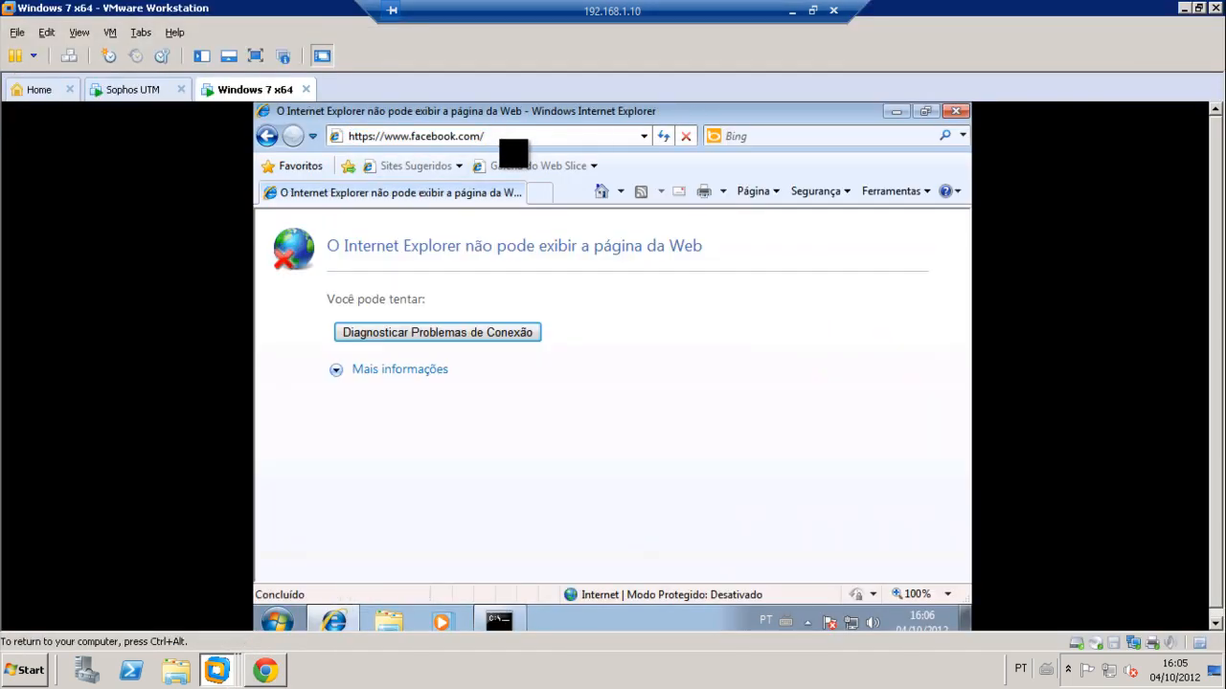
left_click(500, 136)
key("Return")
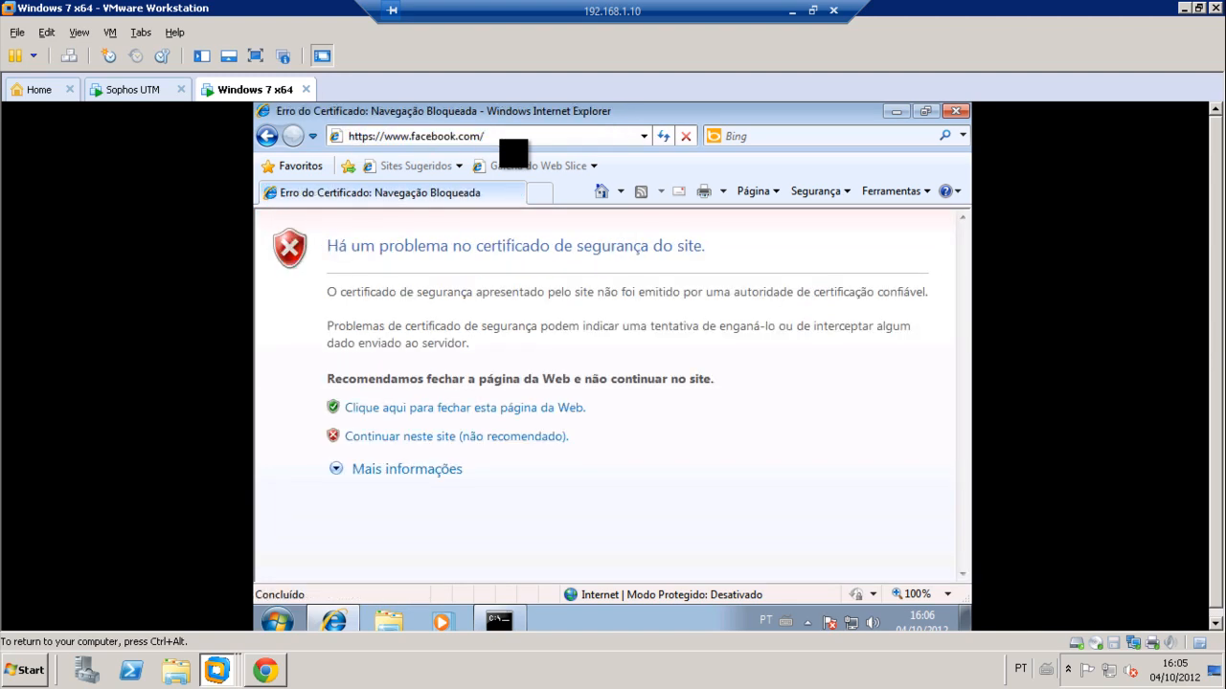
left_click(439, 439)
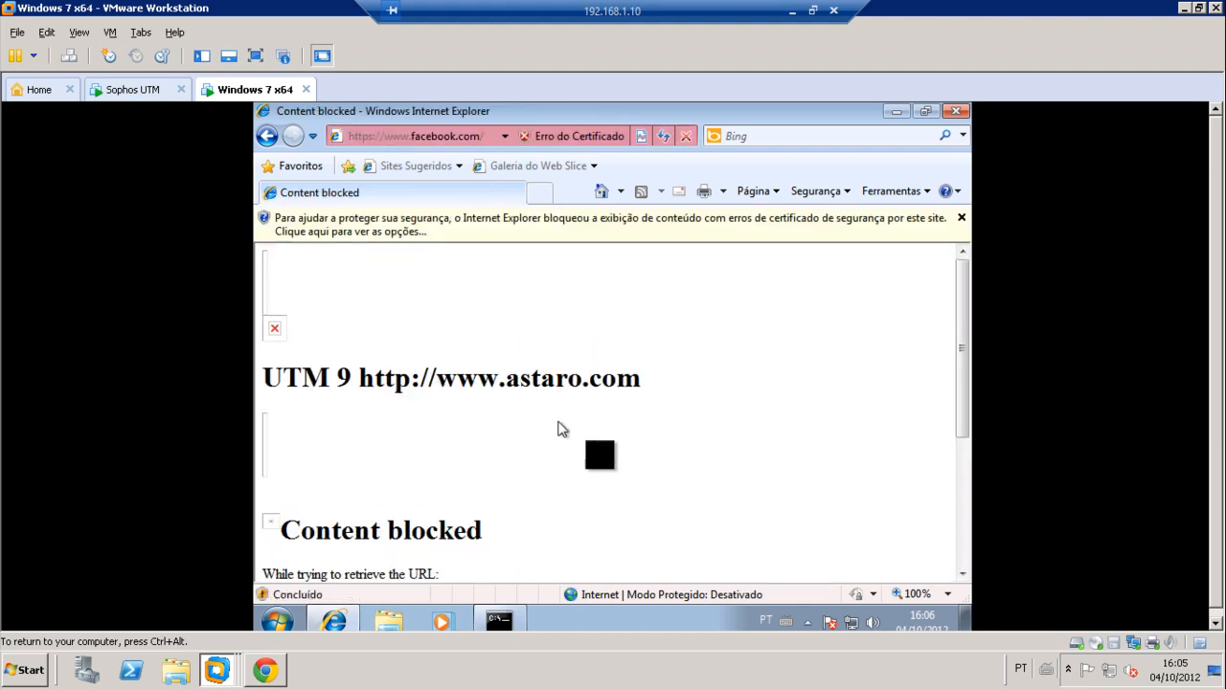
scroll(624, 460, "down", 3)
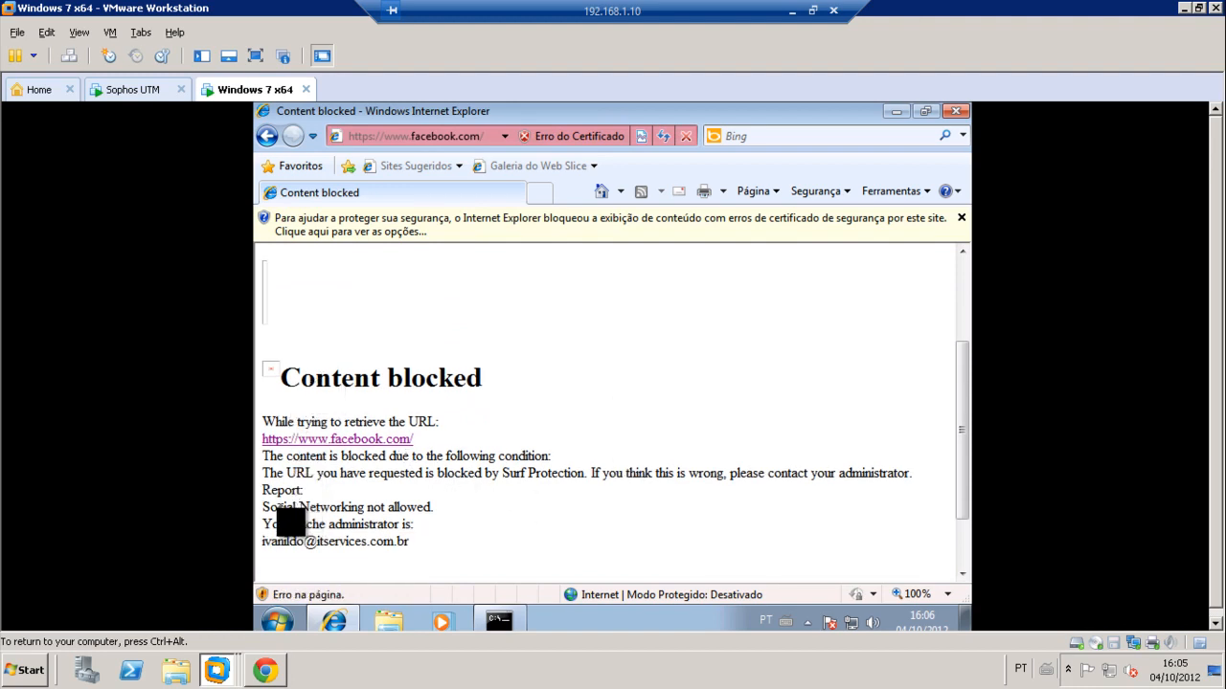
left_click_drag(262, 508, 464, 512)
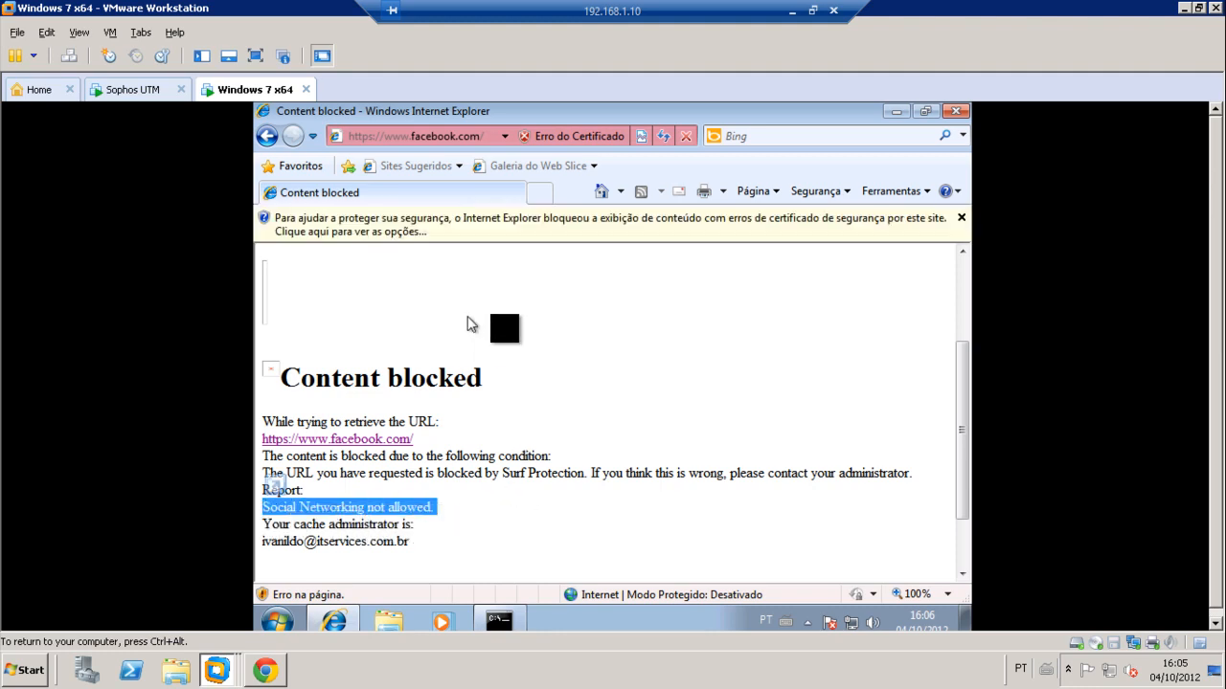
left_click(277, 661)
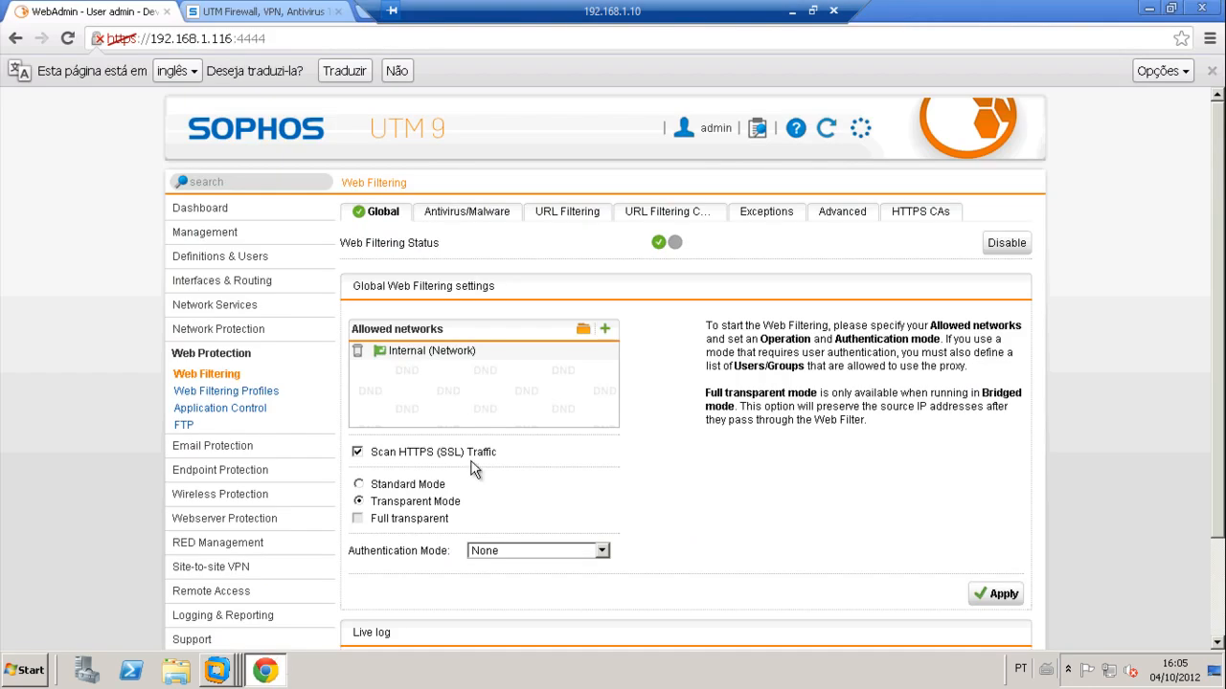
scroll(752, 495, "down", 3)
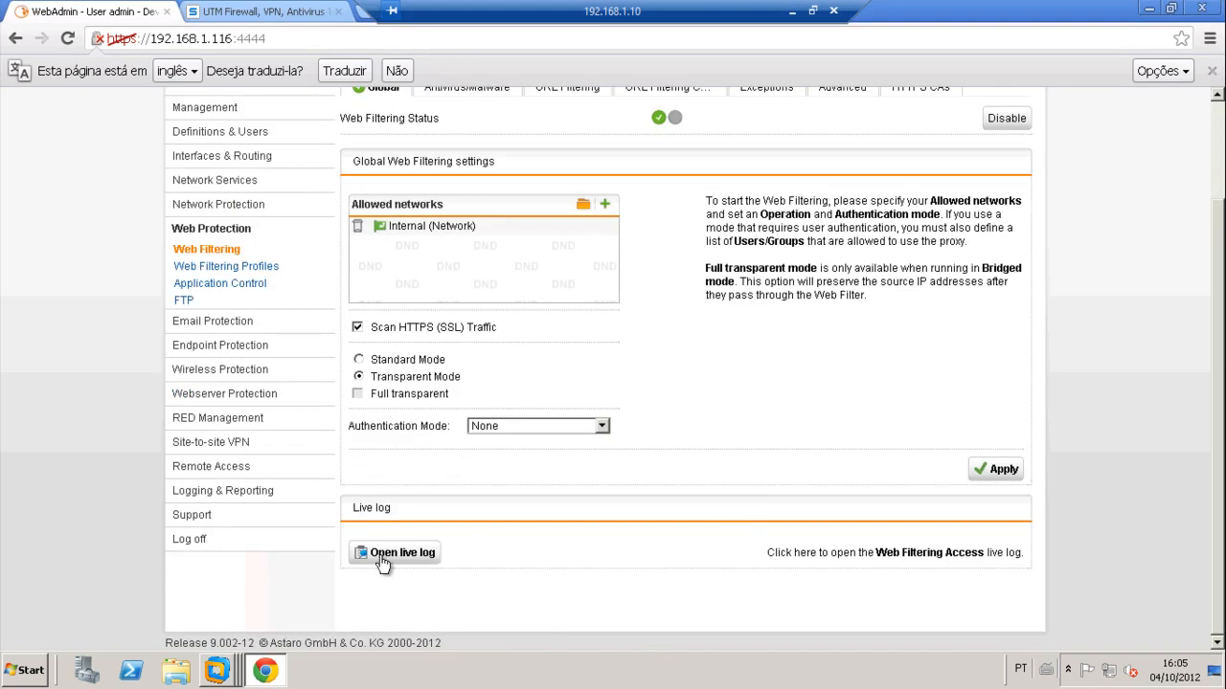
left_click(381, 558)
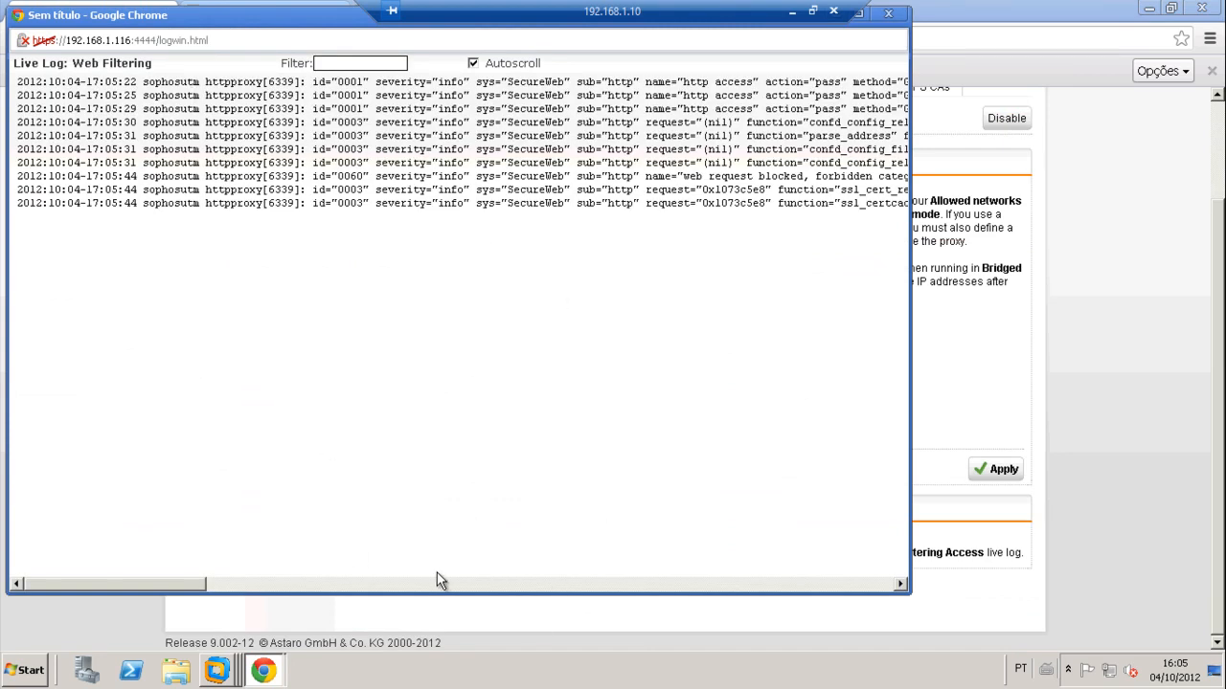
left_click_drag(164, 584, 295, 596)
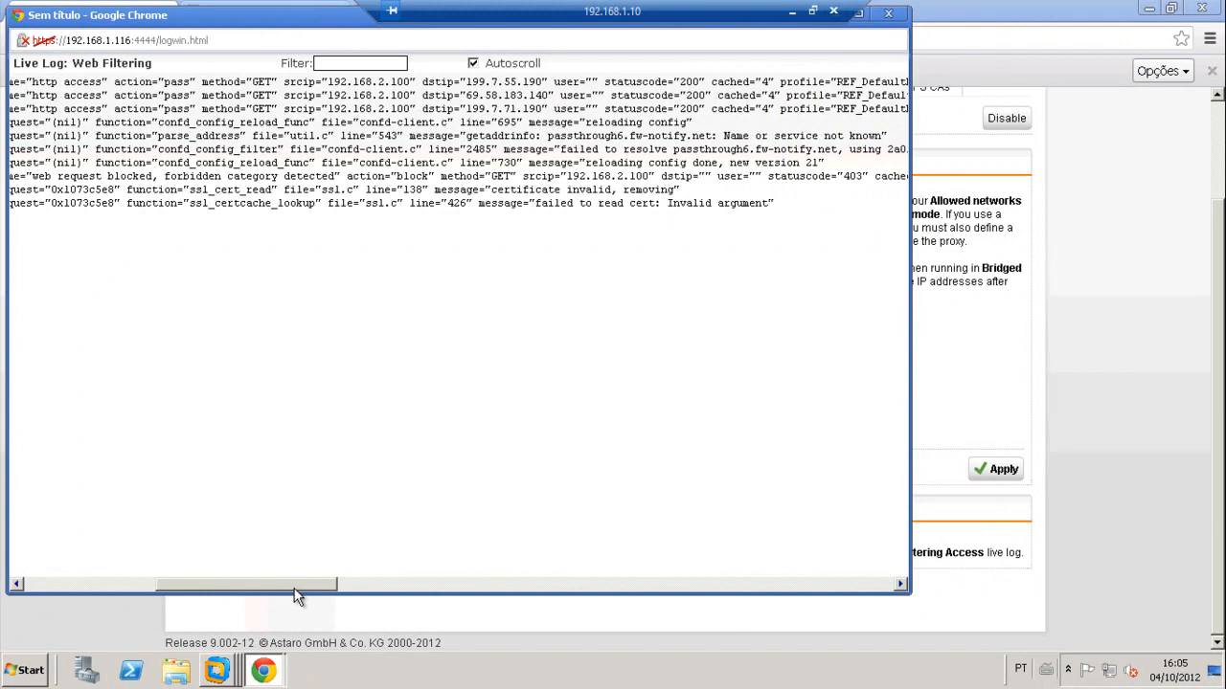
left_click_drag(296, 597, 277, 588)
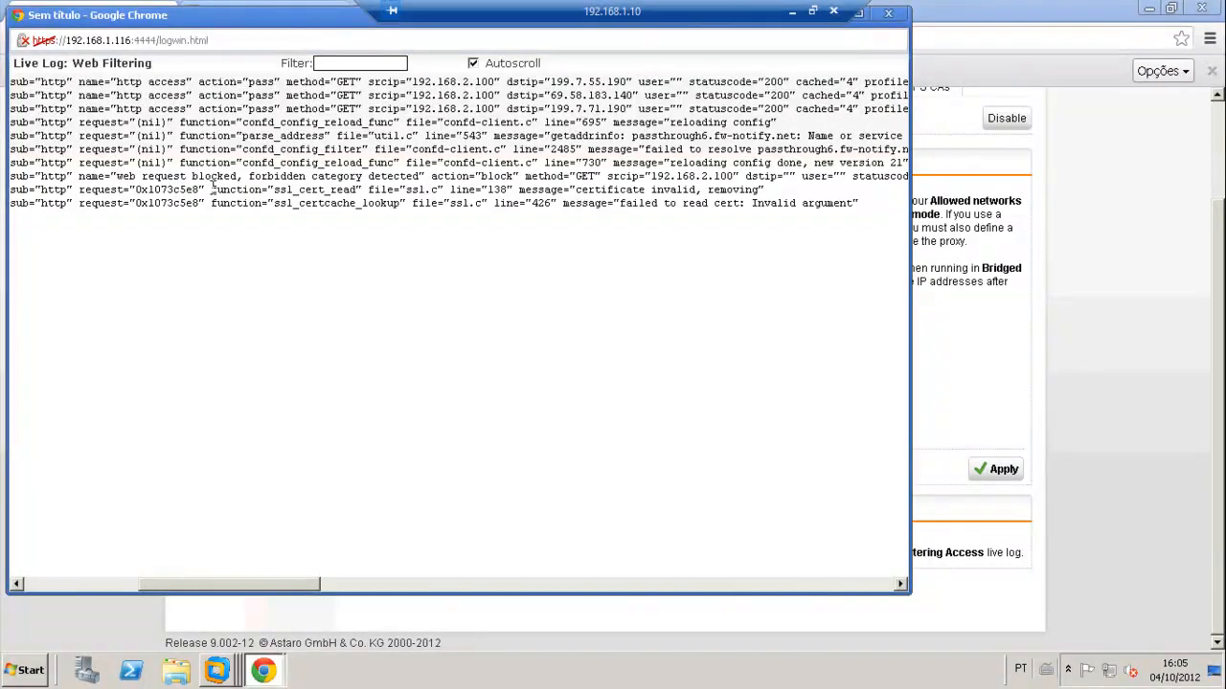
left_click_drag(209, 185, 862, 175)
left_click_drag(205, 580, 545, 596)
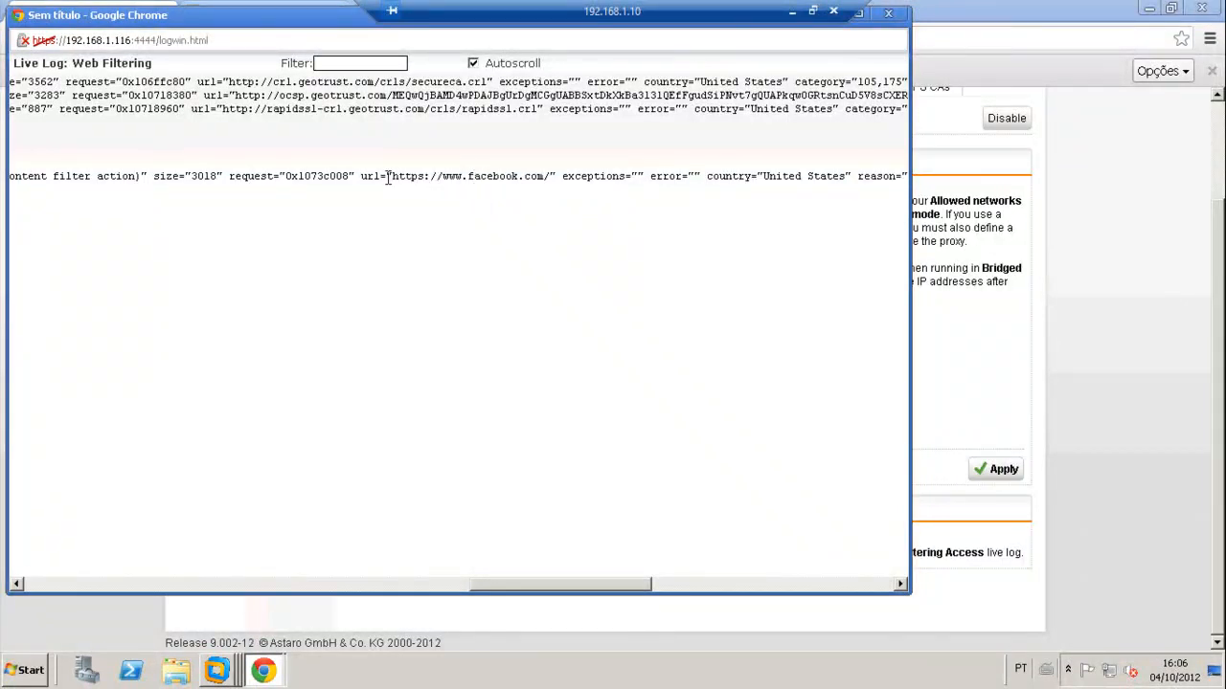
left_click_drag(374, 180, 483, 185)
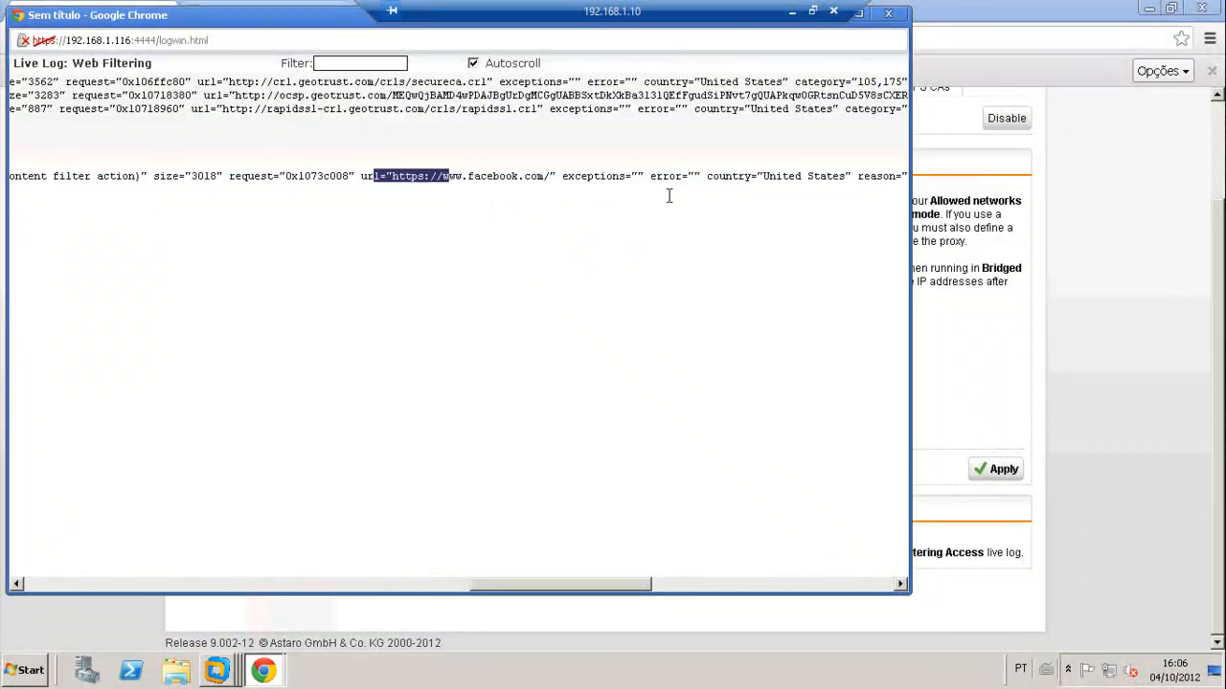
left_click_drag(661, 197, 734, 164)
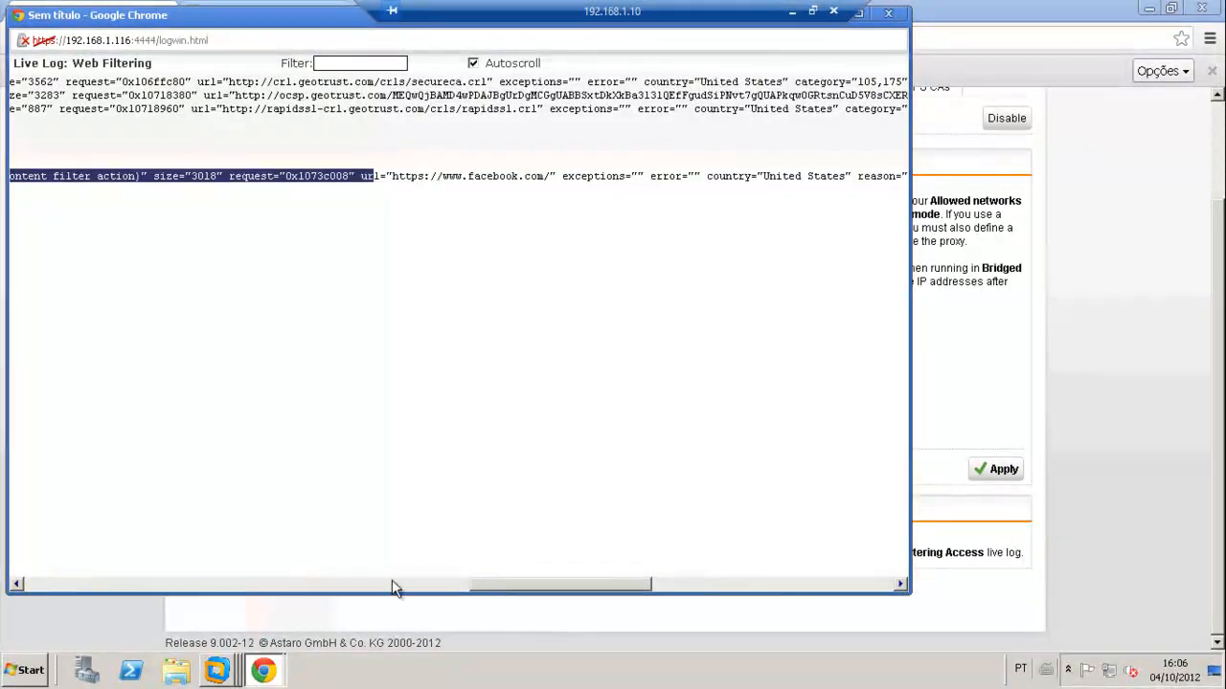
left_click_drag(491, 590, 28, 588)
left_click(214, 296)
left_click(889, 14)
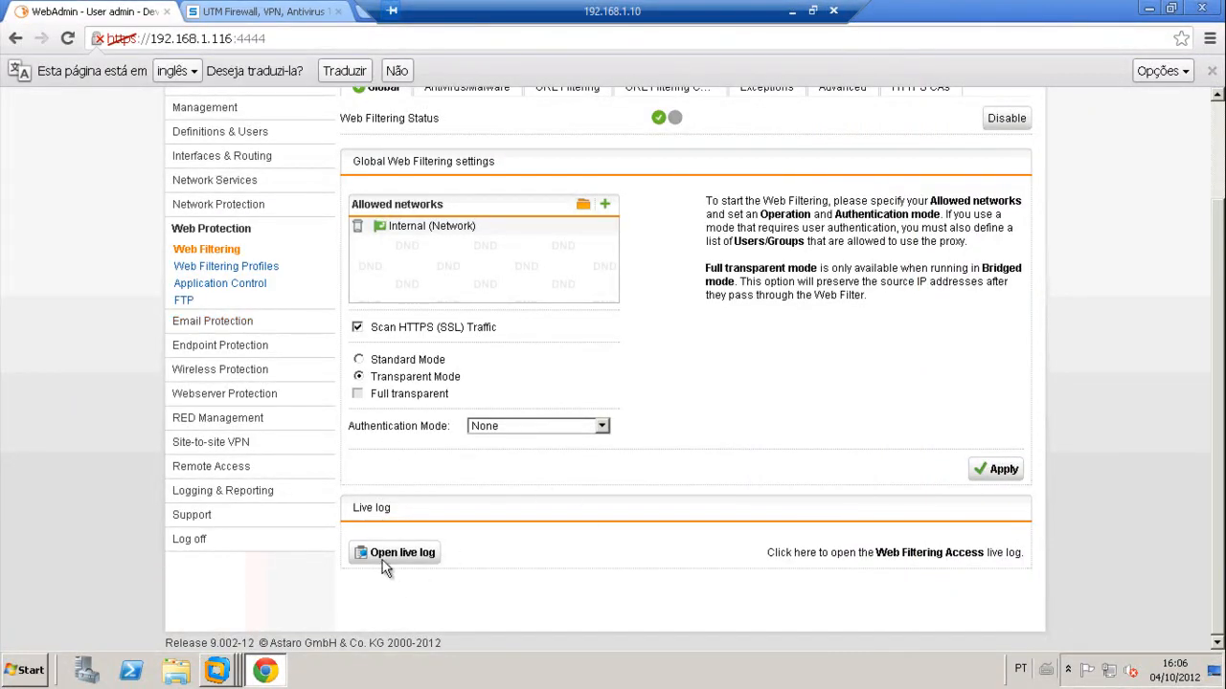
scroll(777, 387, "up", 3)
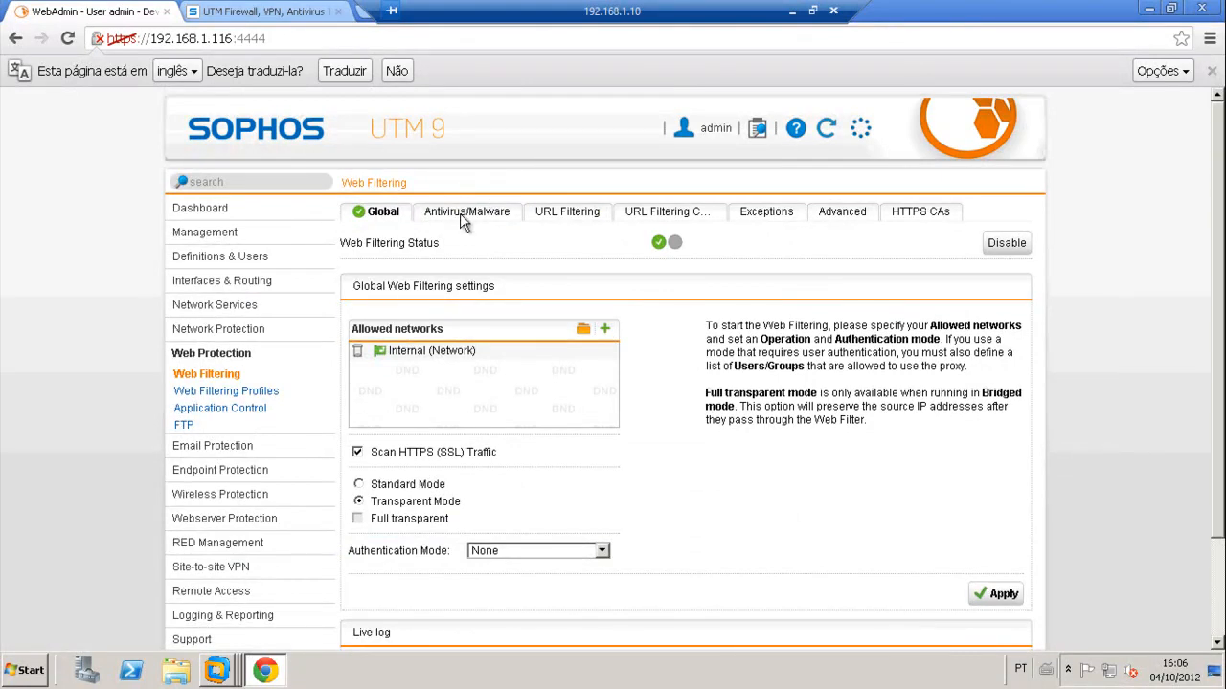
left_click(567, 211)
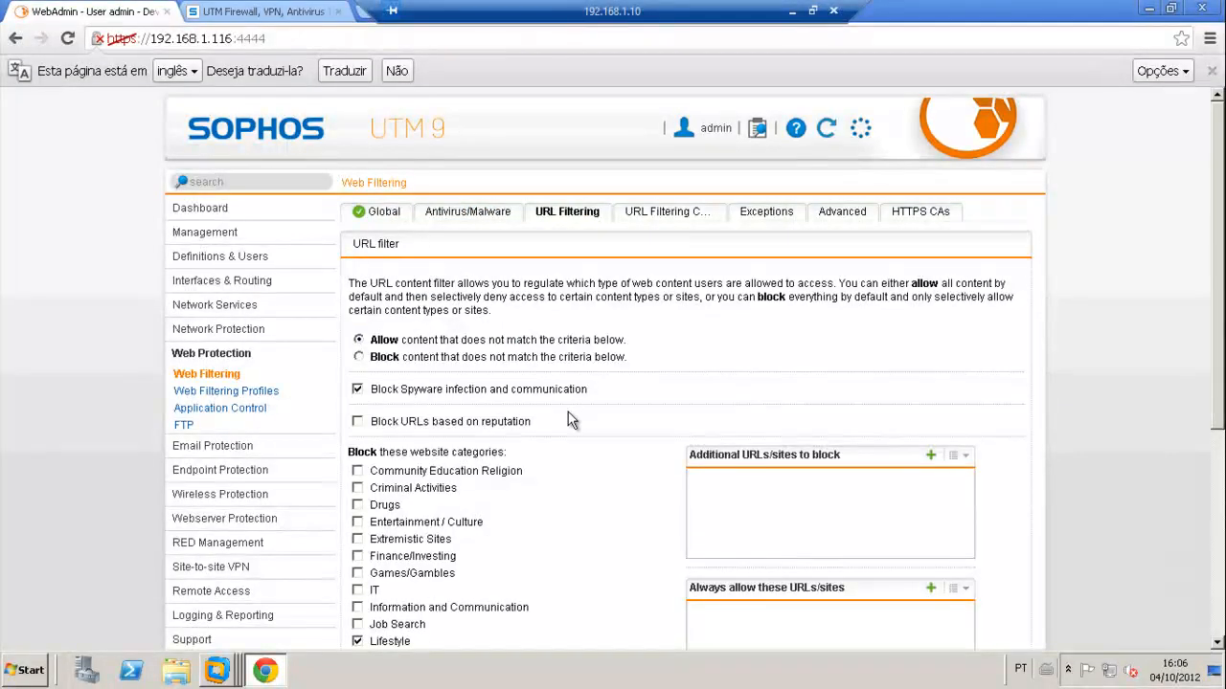
left_click(225, 393)
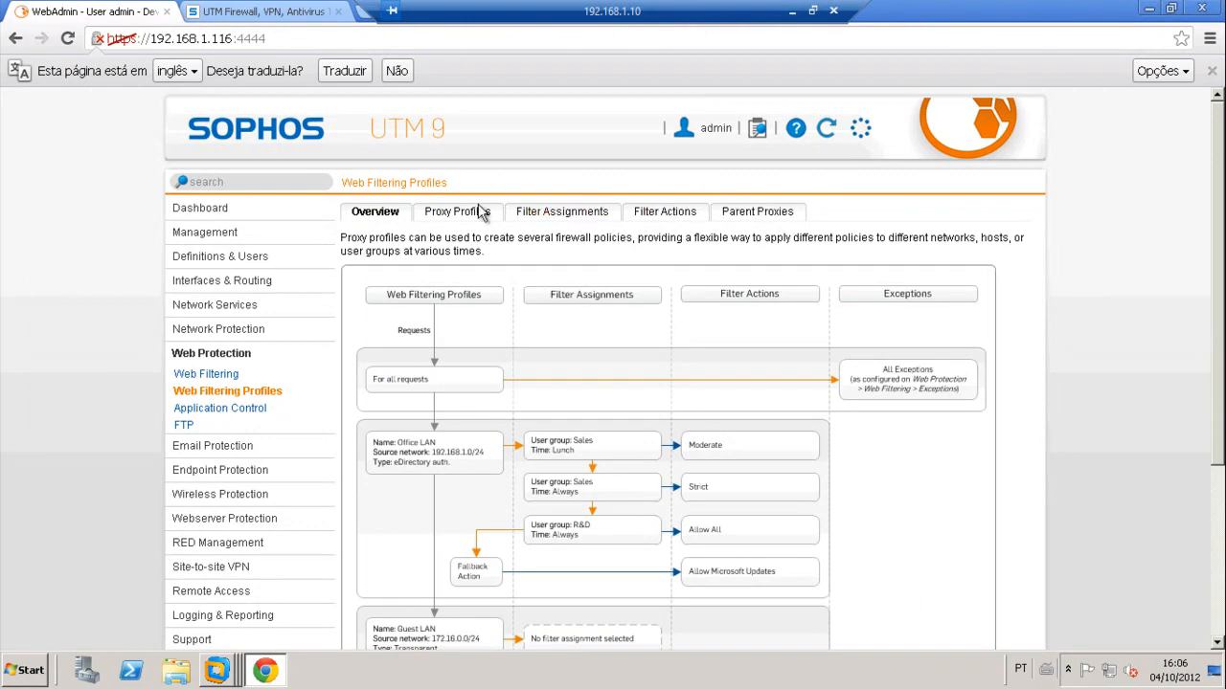
left_click(481, 214)
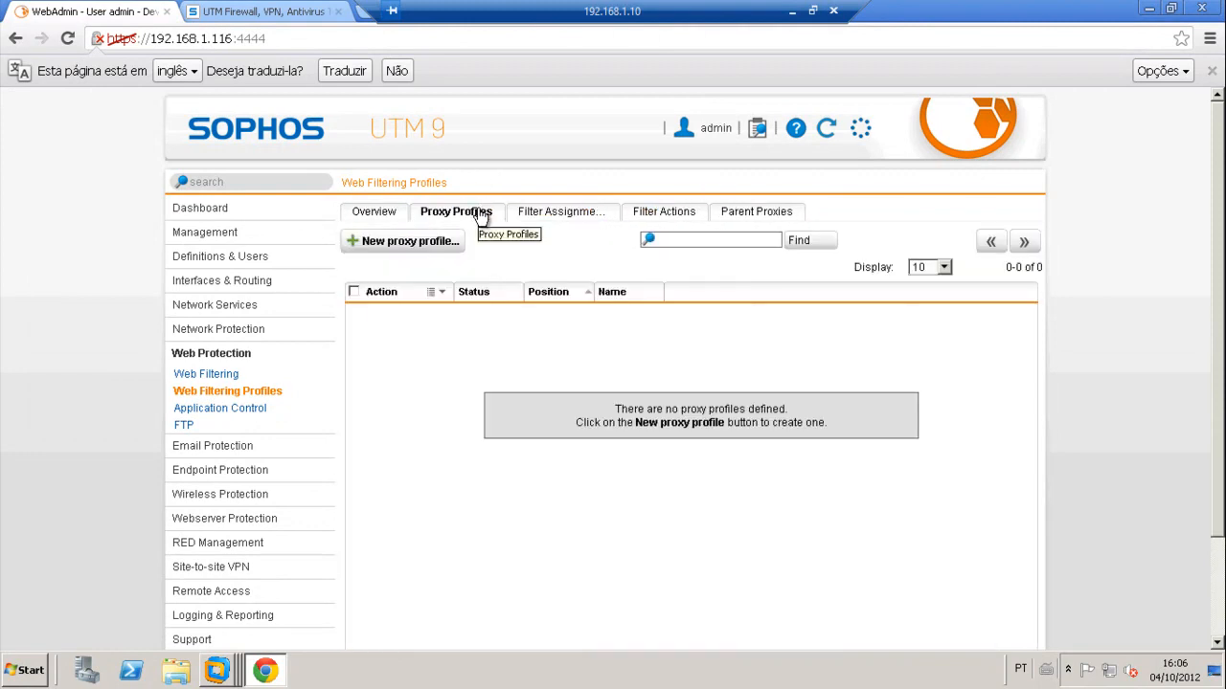
left_click(574, 211)
left_click(680, 219)
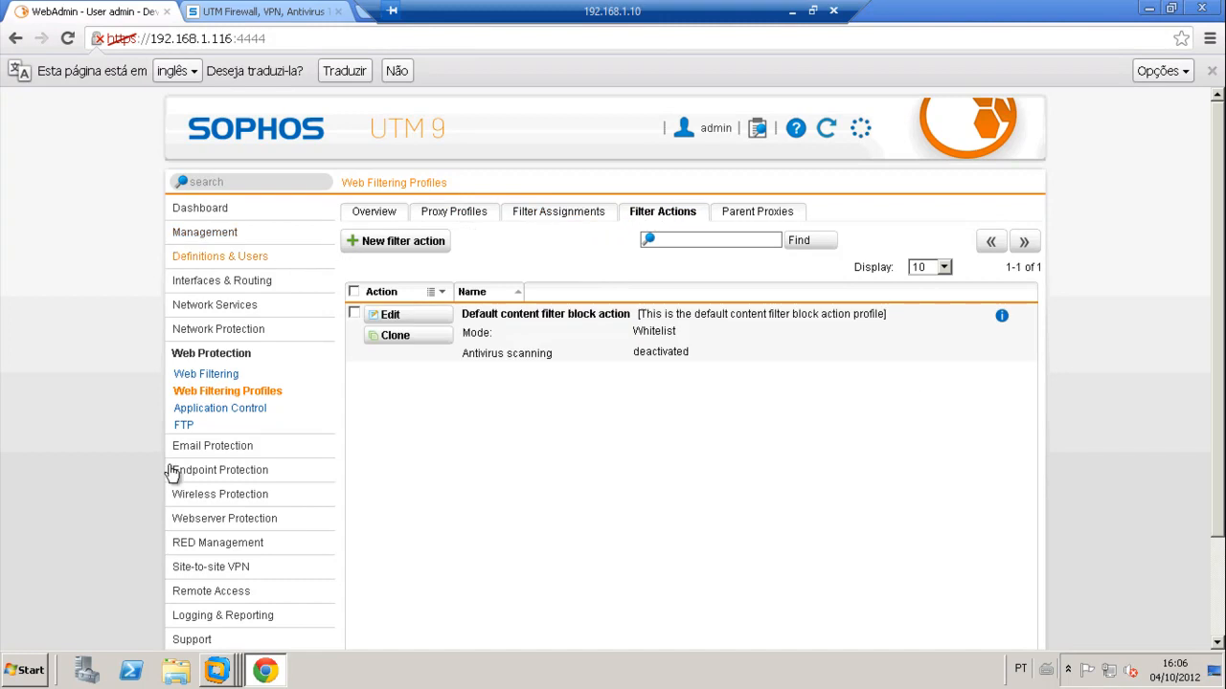
left_click(213, 379)
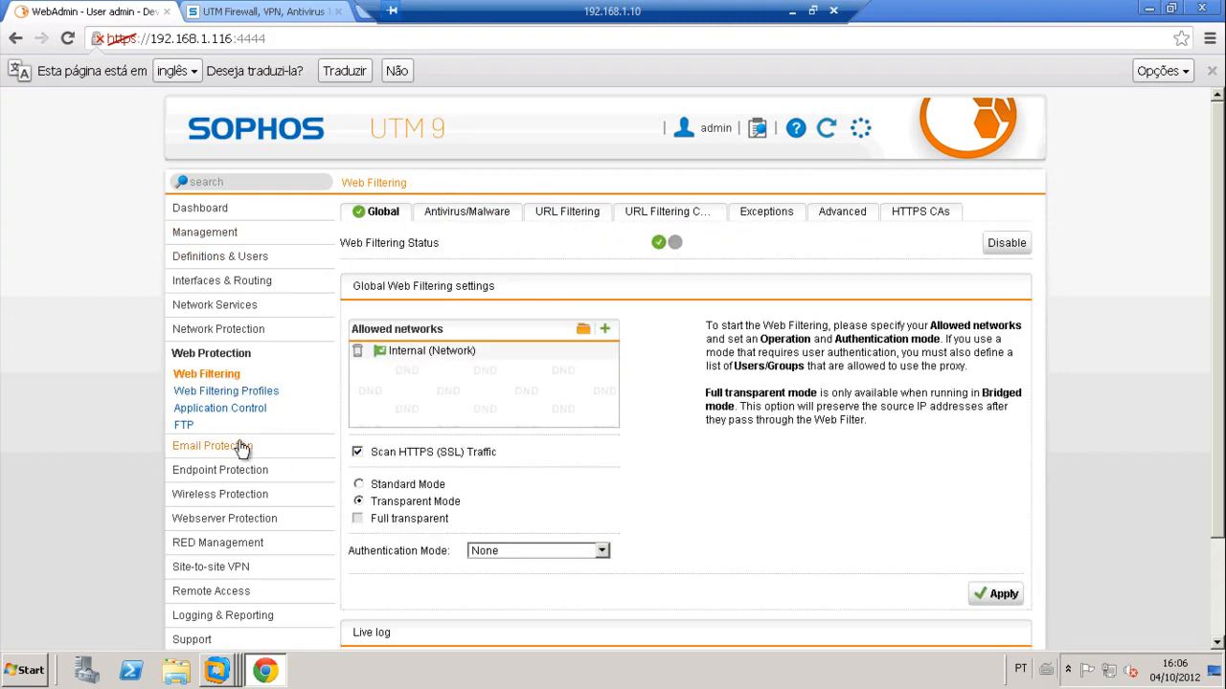
left_click(218, 392)
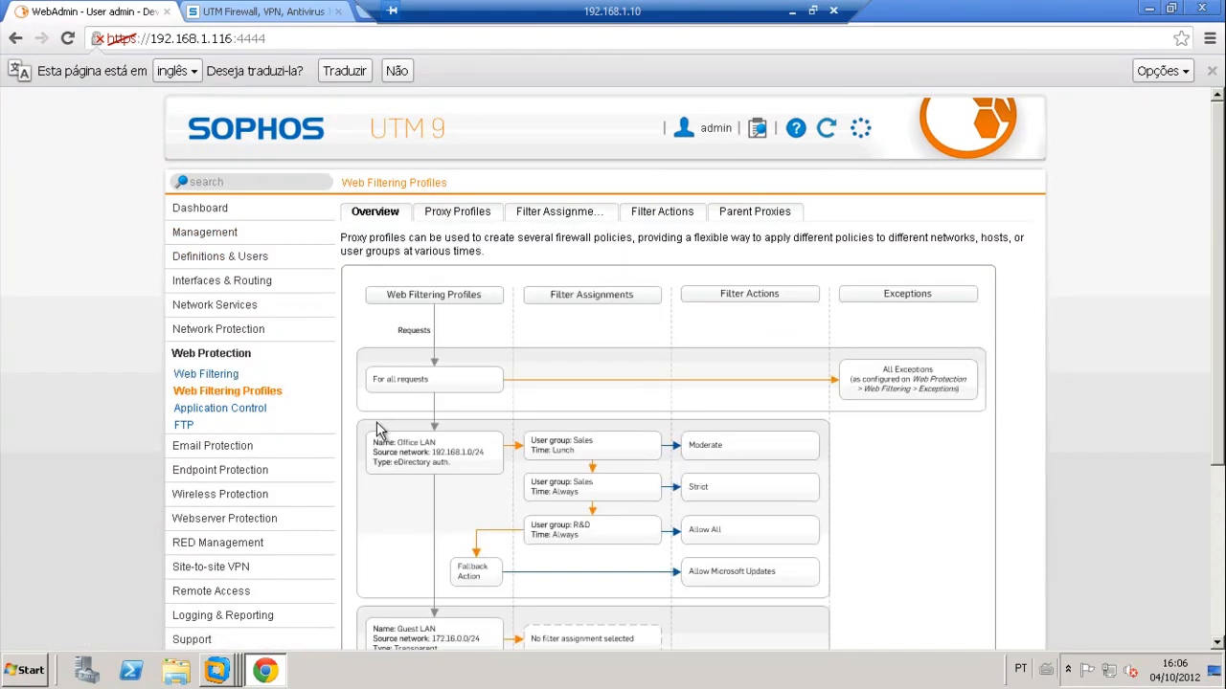
left_click(468, 220)
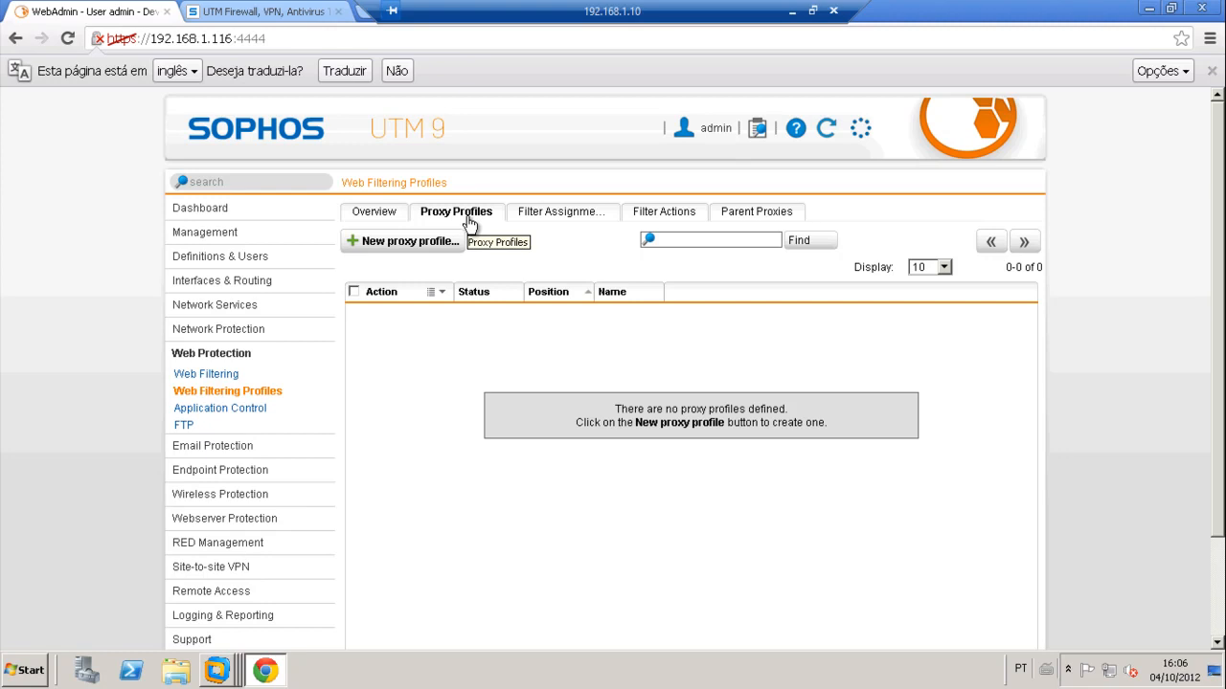
left_click(208, 379)
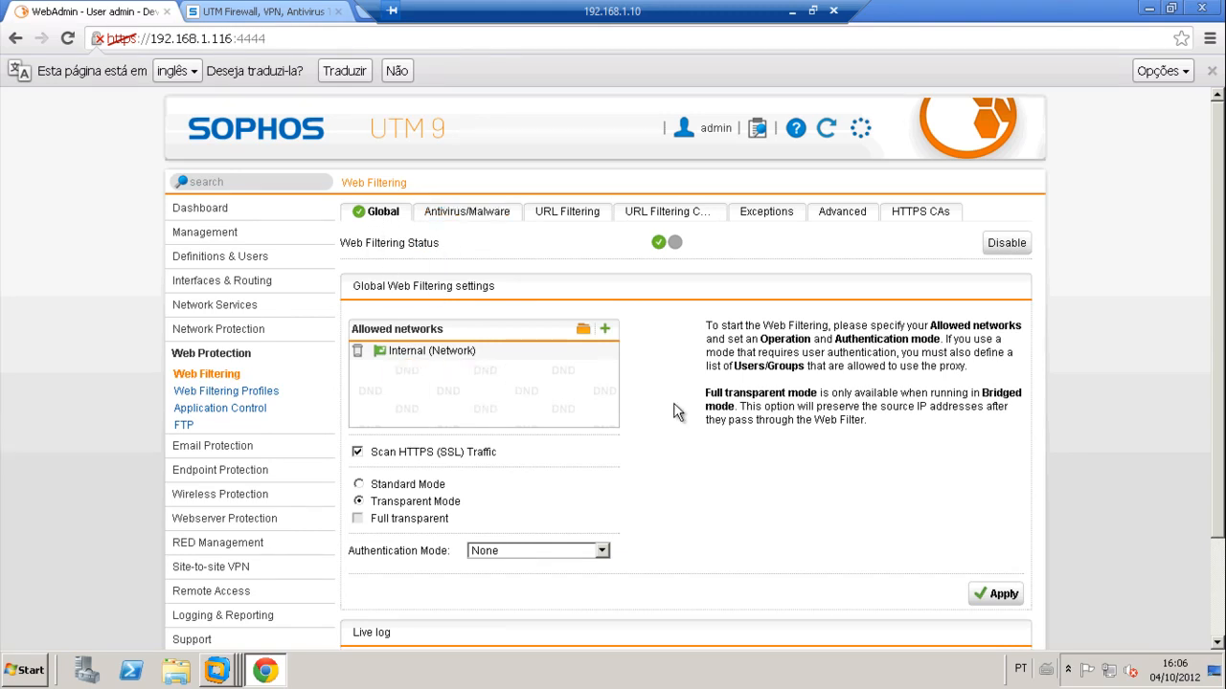
scroll(676, 412, "down", 3)
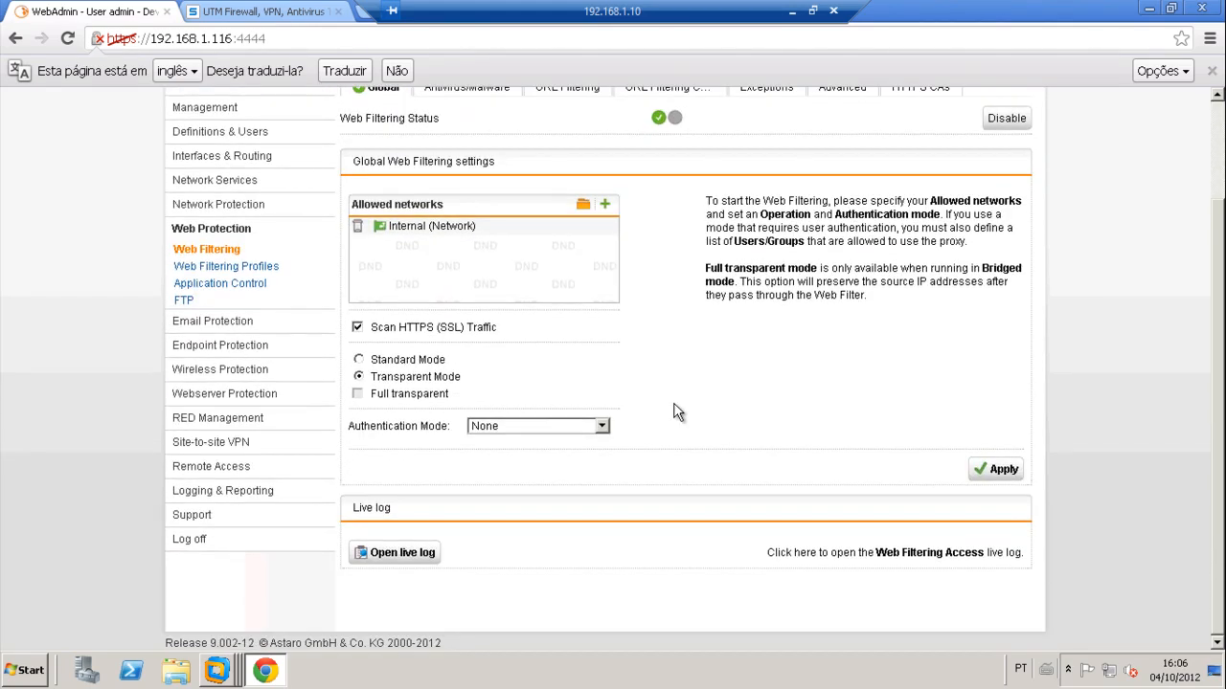
scroll(676, 412, "up", 2)
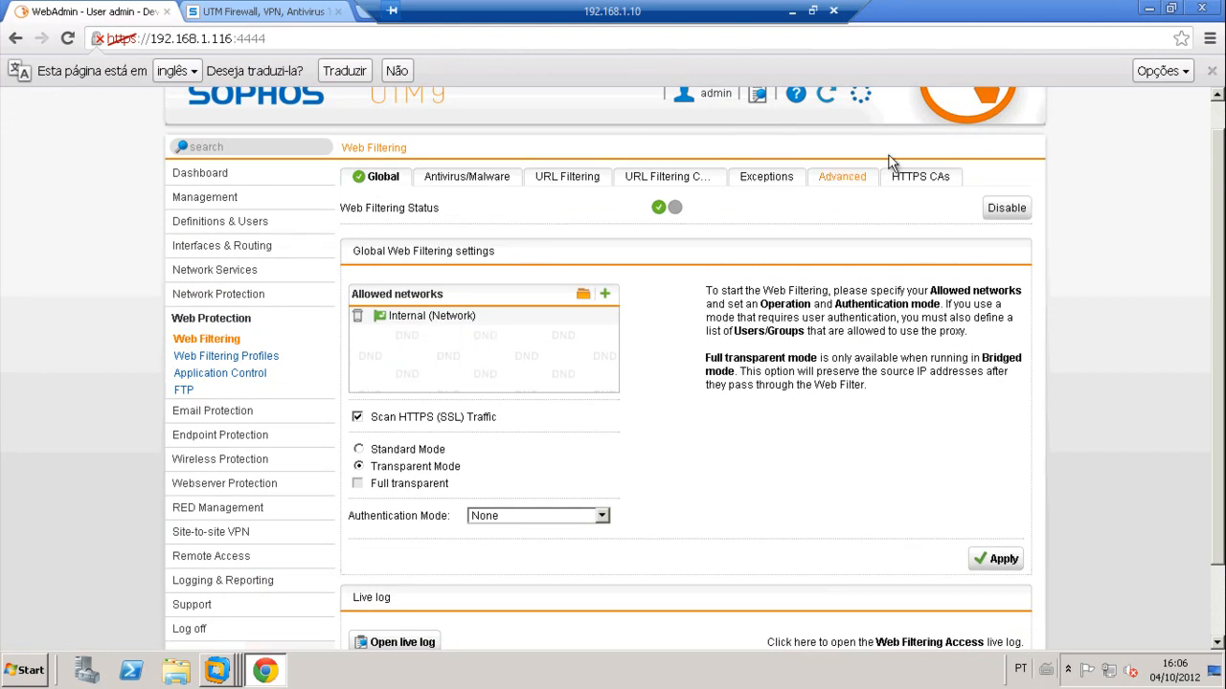
left_click(843, 178)
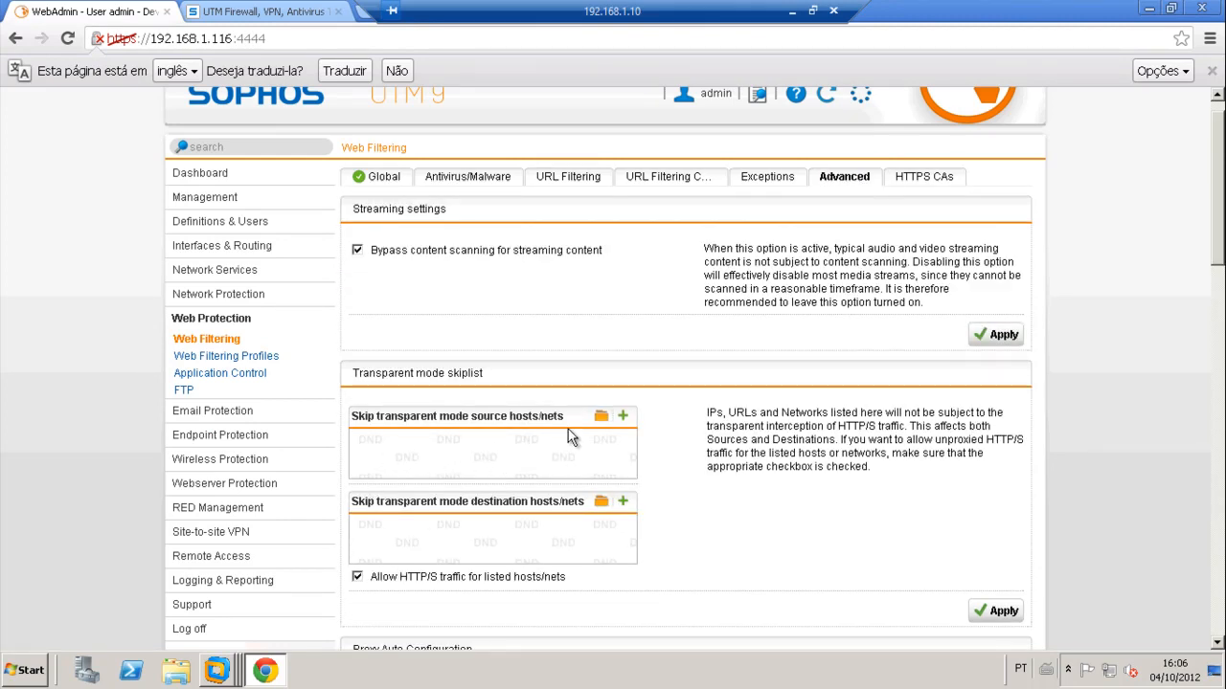
left_click(598, 420)
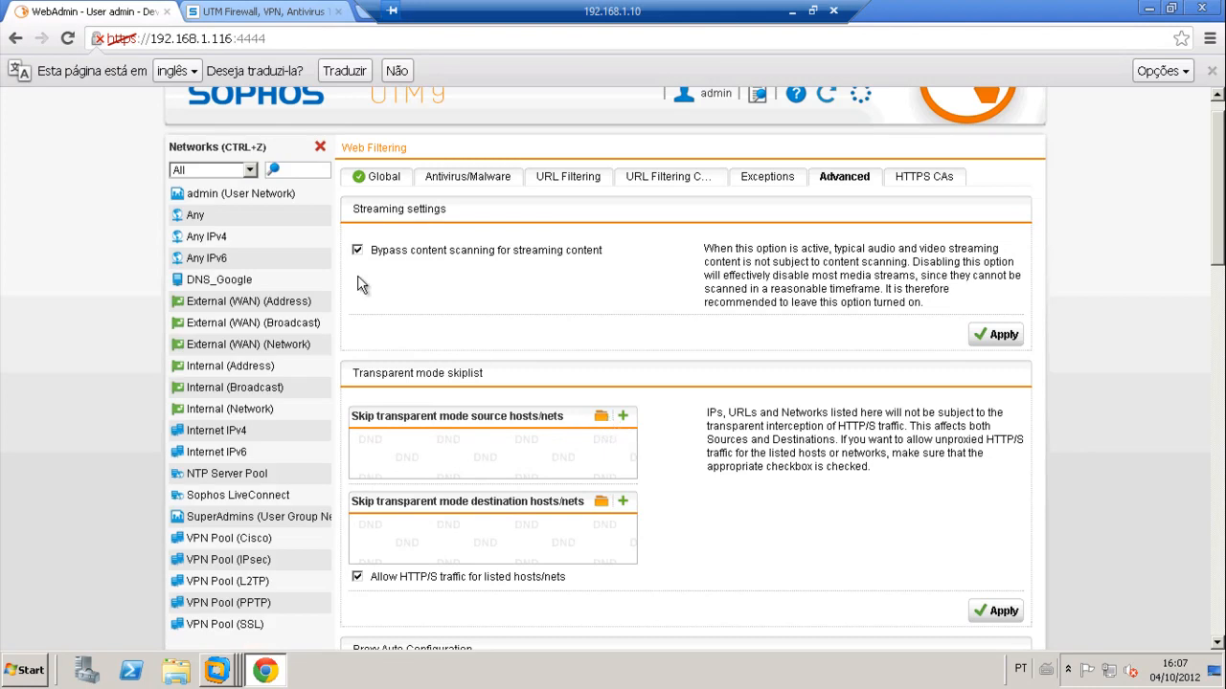
left_click(299, 171)
type("iva")
key("BackSpace")
key("BackSpace")
left_click(320, 147)
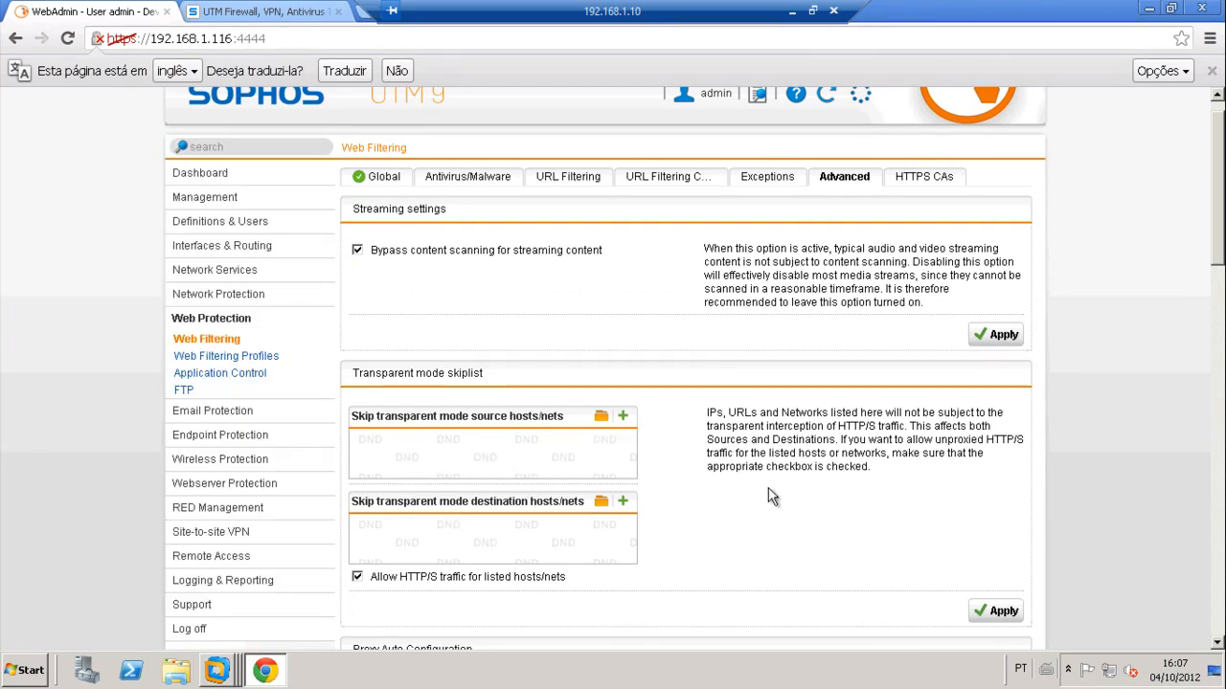
scroll(772, 495, "down", 3)
scroll(774, 498, "up", 4)
left_click(383, 212)
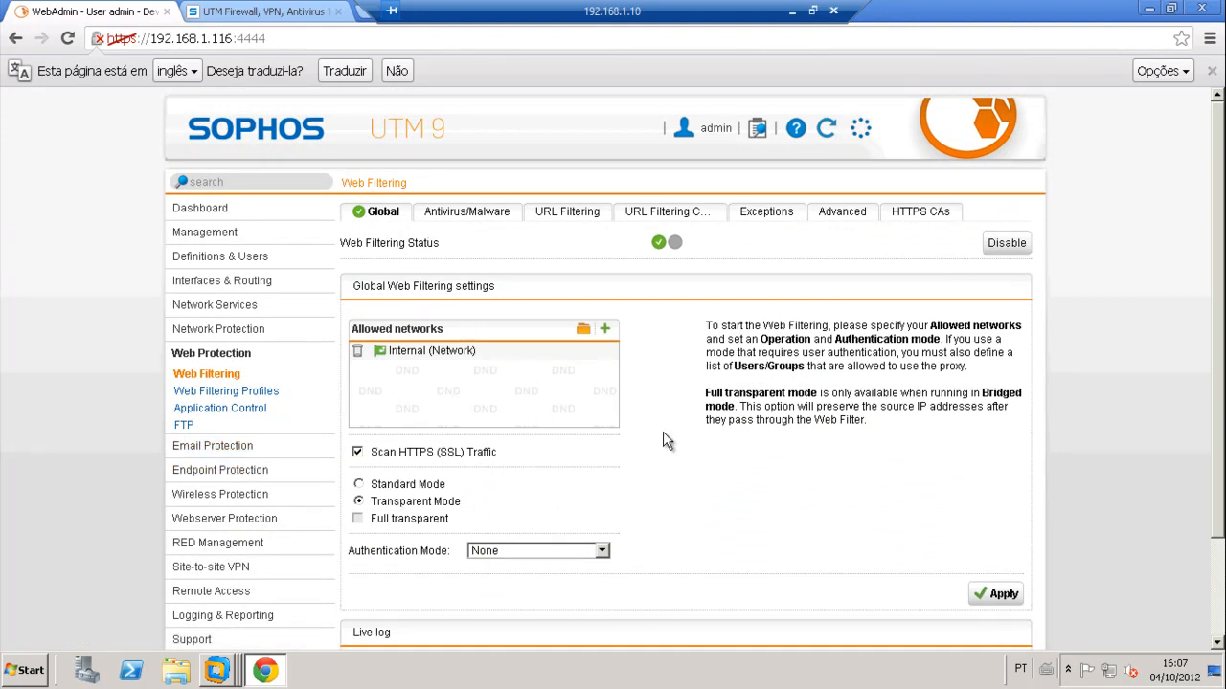
Step: Set Google, Bing and Yahoo SafeSearch to On in URL Filtering and apply
scroll(670, 461, "down", 2)
scroll(668, 466, "up", 2)
scroll(708, 482, "down", 2)
scroll(671, 414, "up", 2)
left_click(567, 212)
scroll(610, 498, "down", 5)
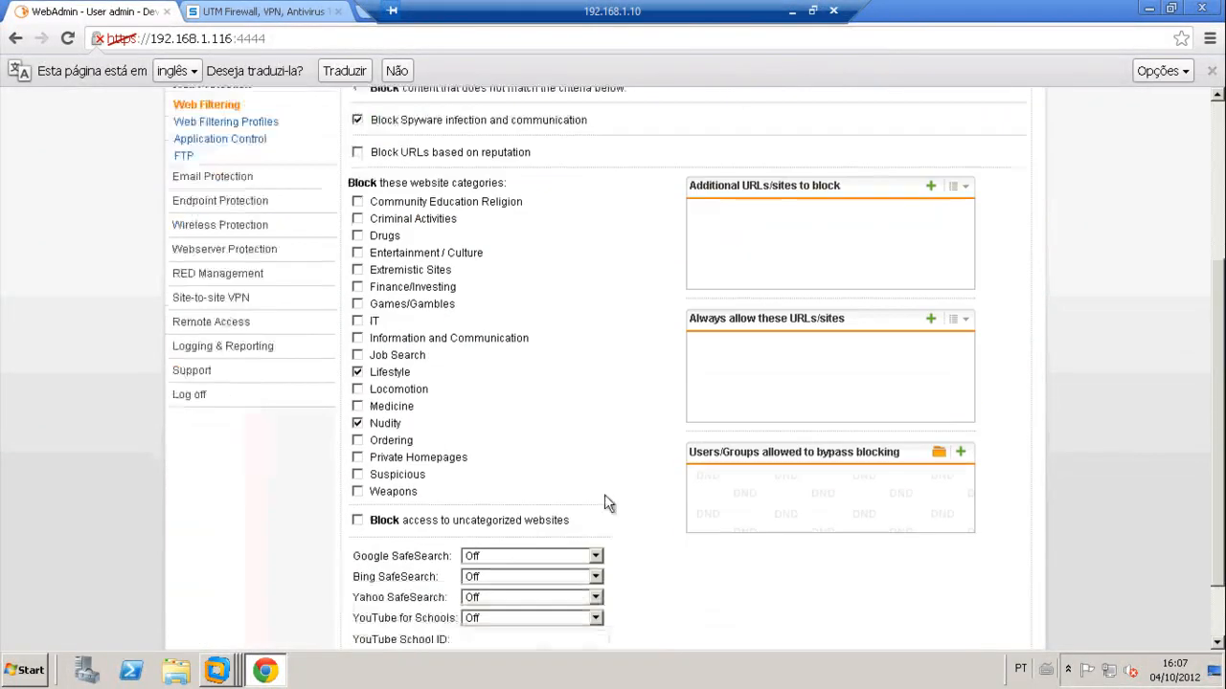
left_click(524, 476)
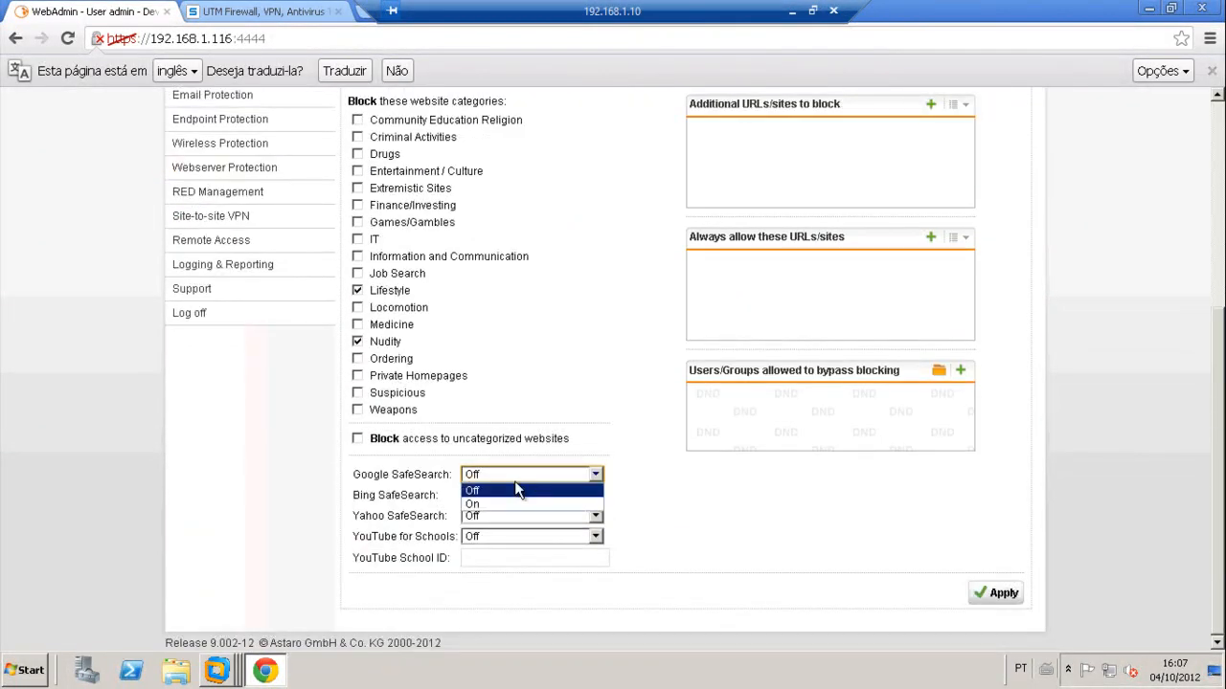
left_click(476, 505)
left_click(499, 496)
left_click(493, 526)
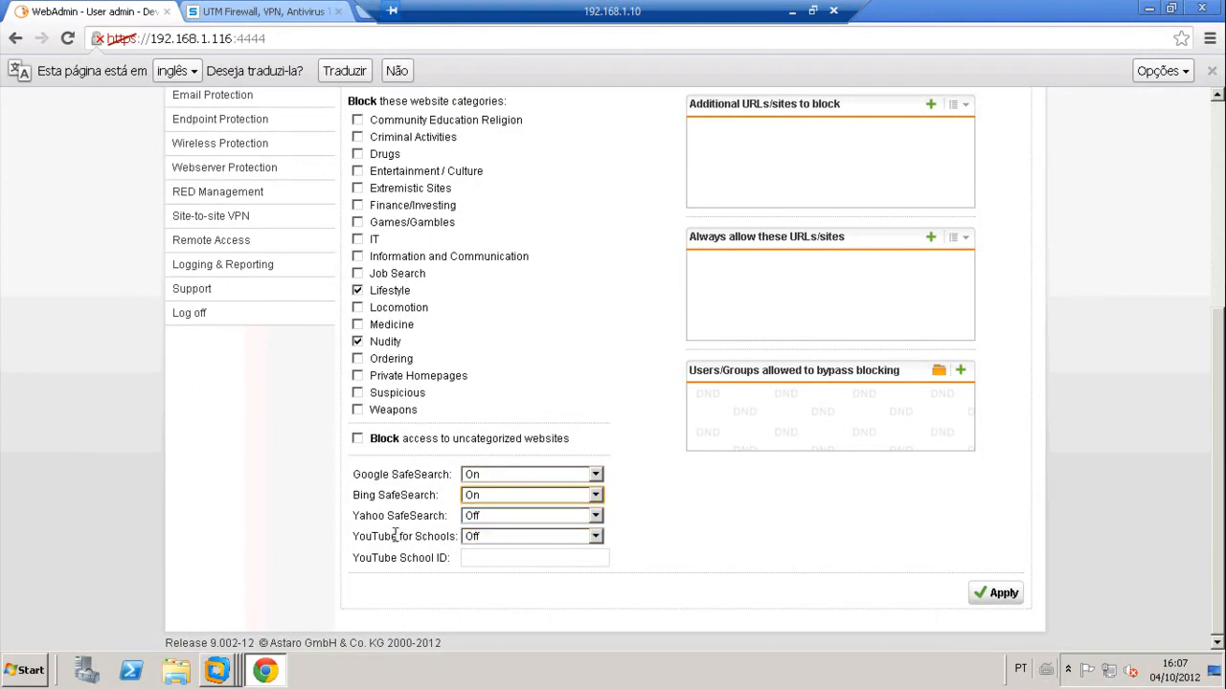
left_click(492, 515)
left_click(476, 543)
left_click(996, 595)
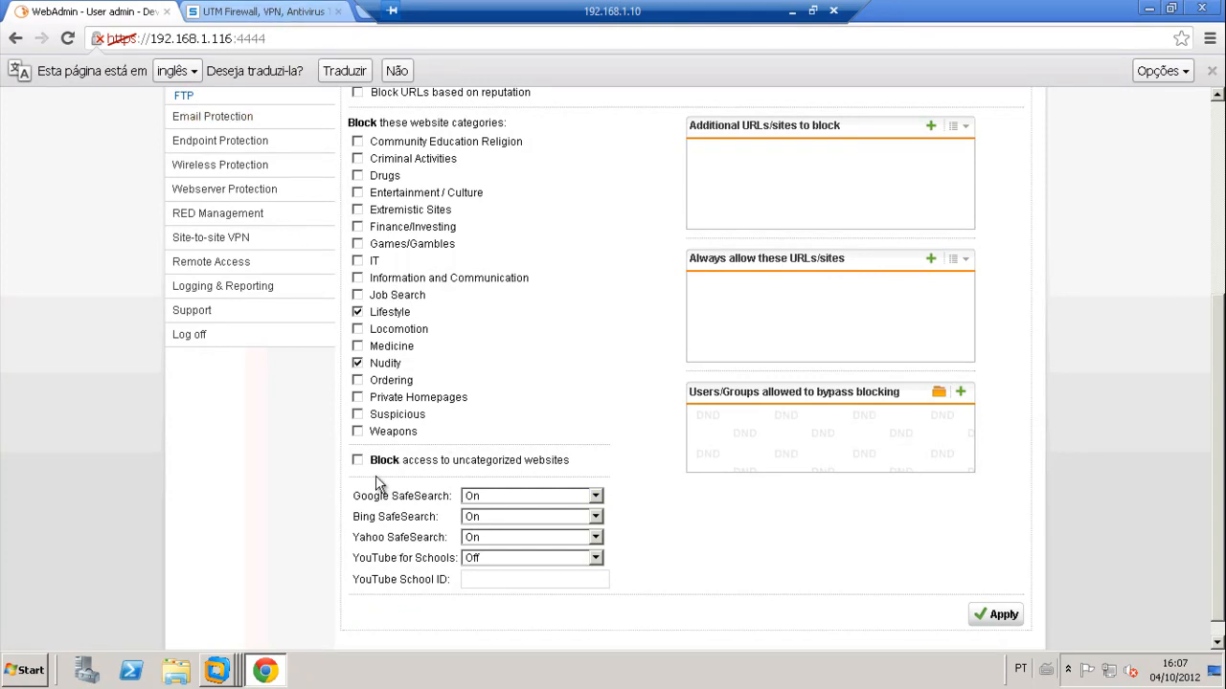
left_click(269, 672)
left_click(463, 136)
type("www.playboy.c")
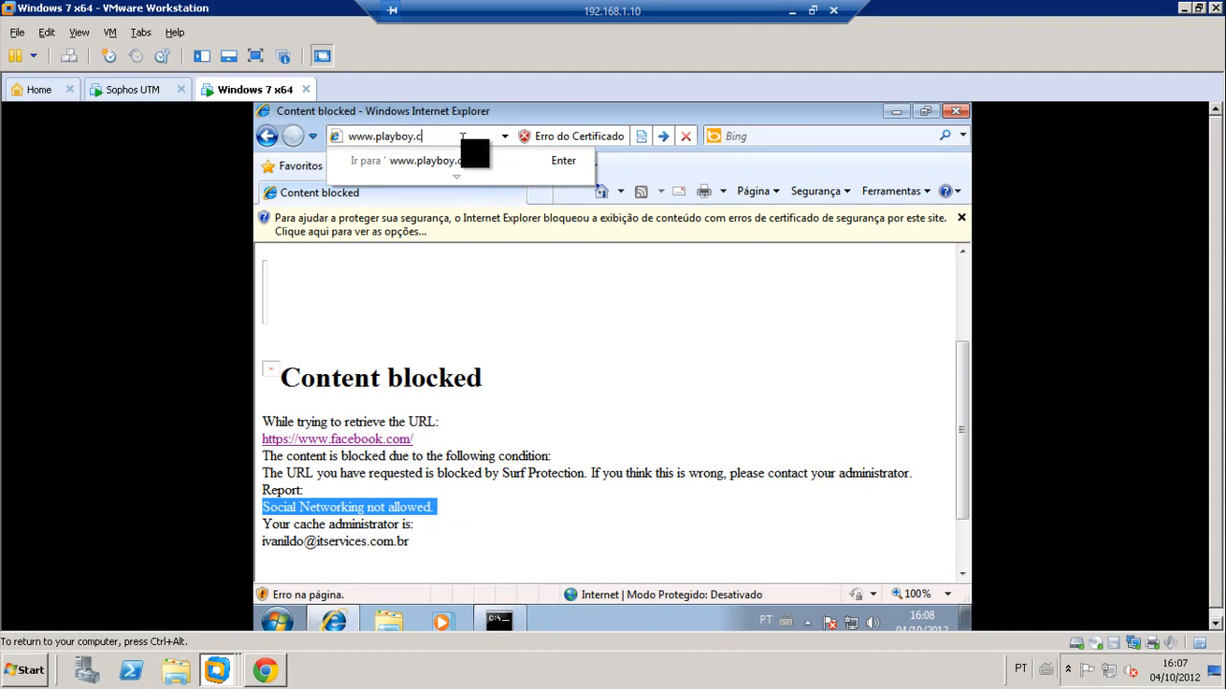
type("om")
key("Return")
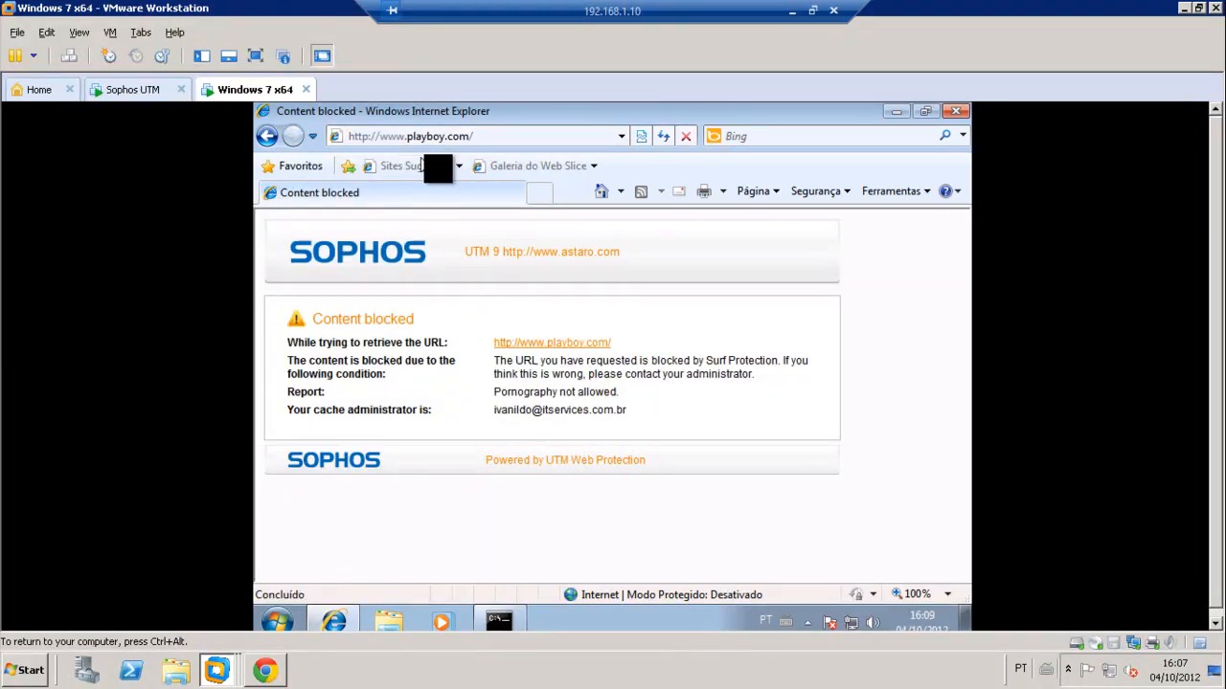
left_click(505, 134)
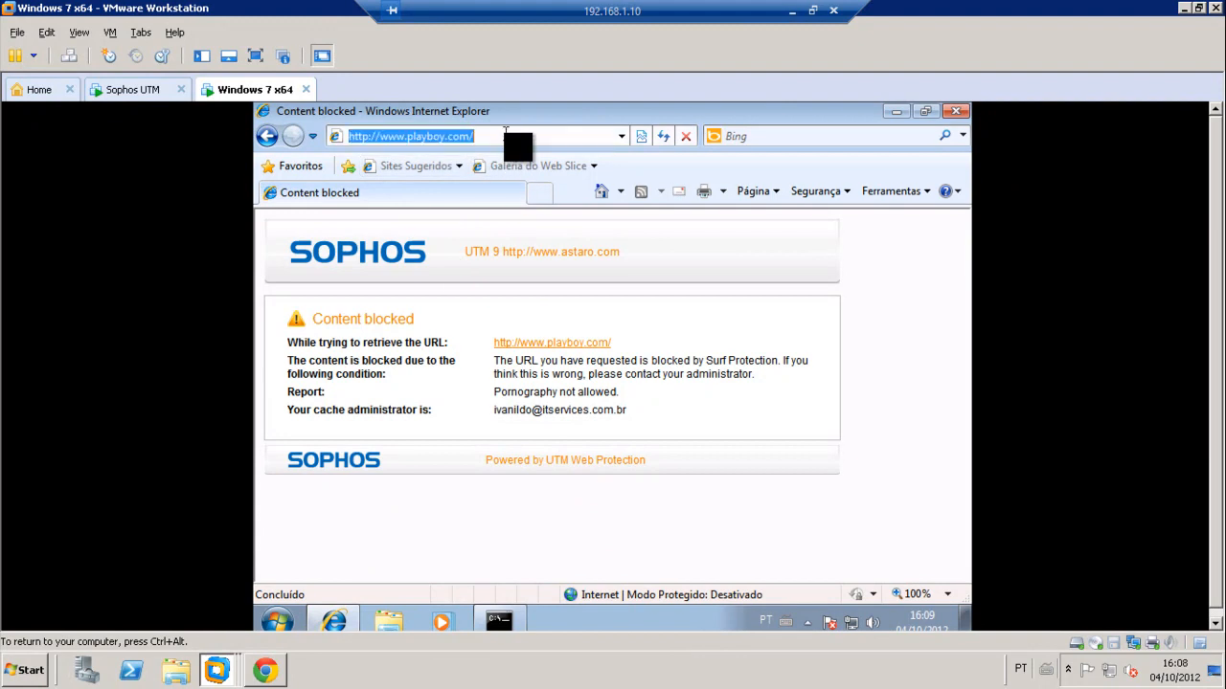
type("www.goo")
key("Down")
key("Return")
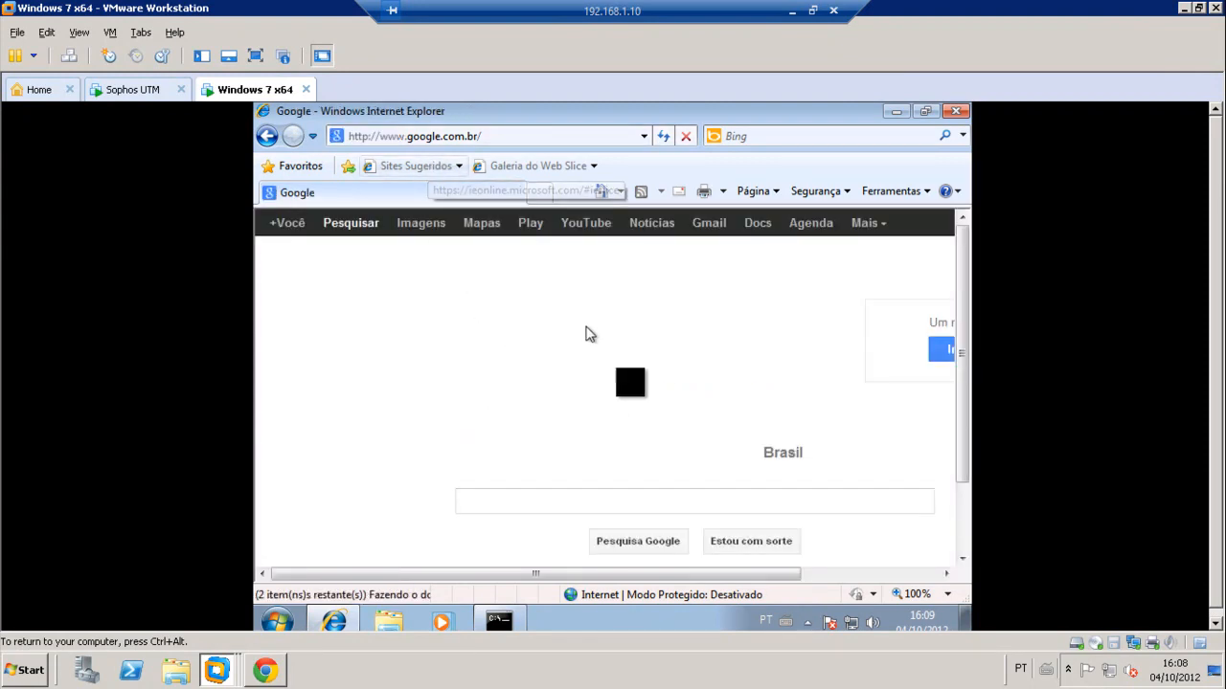
Step: Search Google for 'playboy' and review the SafeSearch-filtered results
left_click_drag(737, 573, 656, 571)
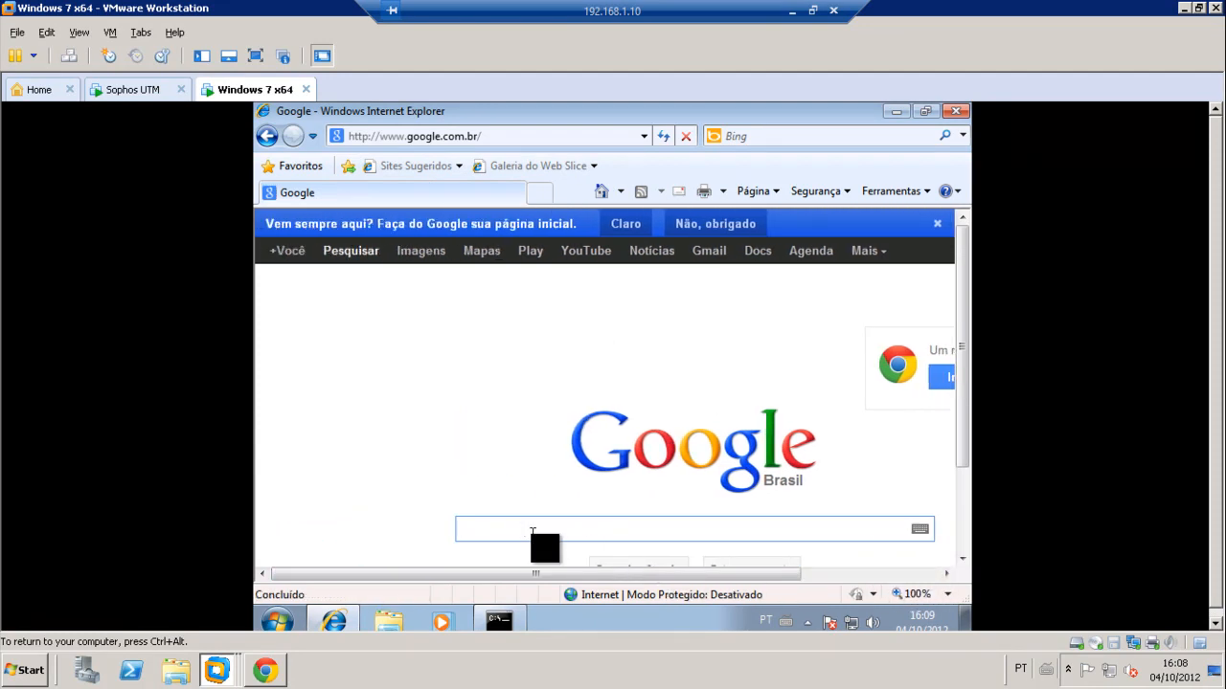
type("playboy")
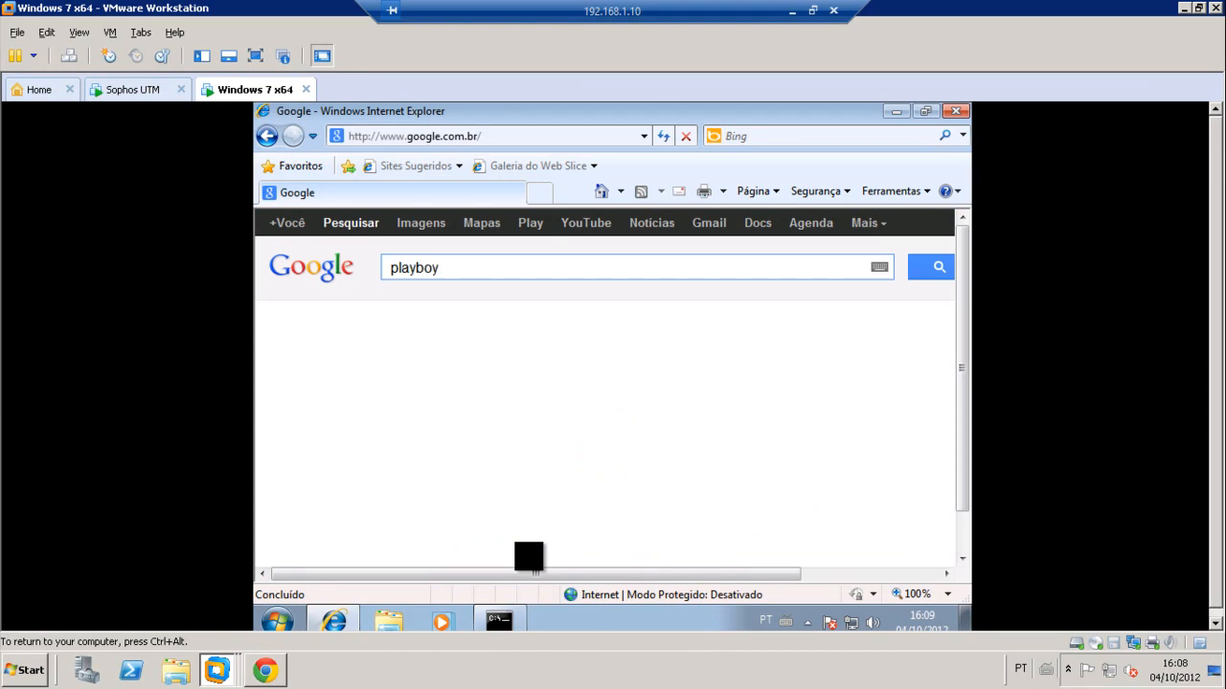
key("Return")
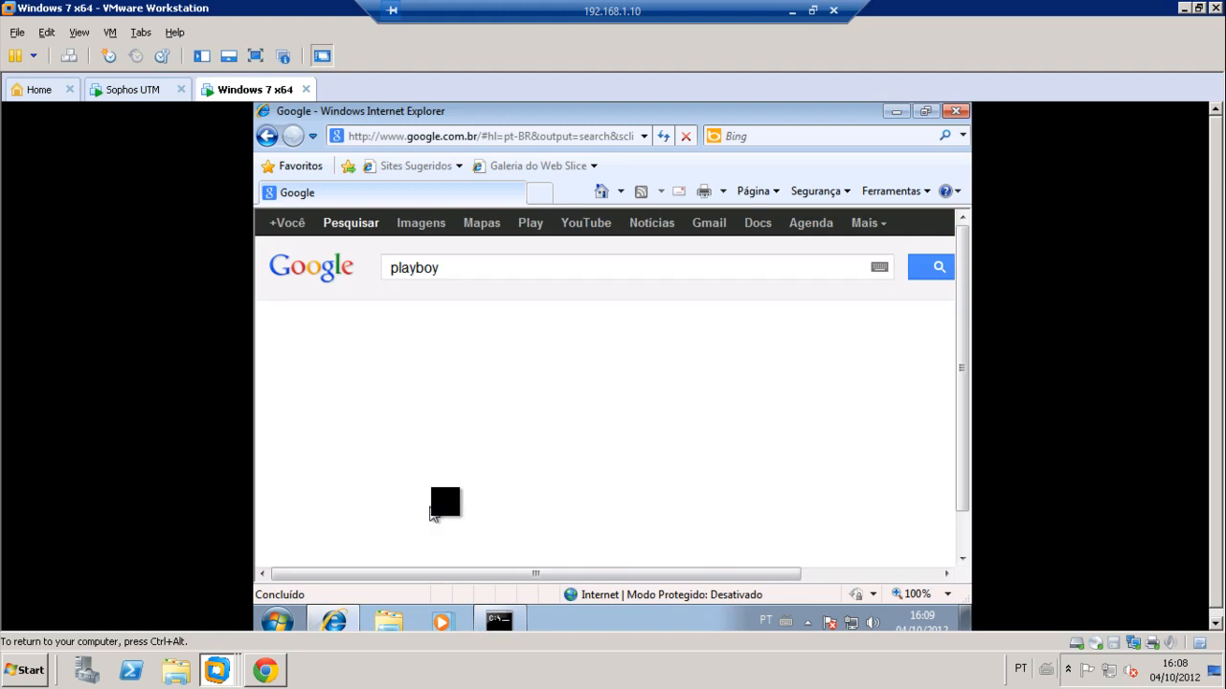
left_click_drag(469, 574, 310, 575)
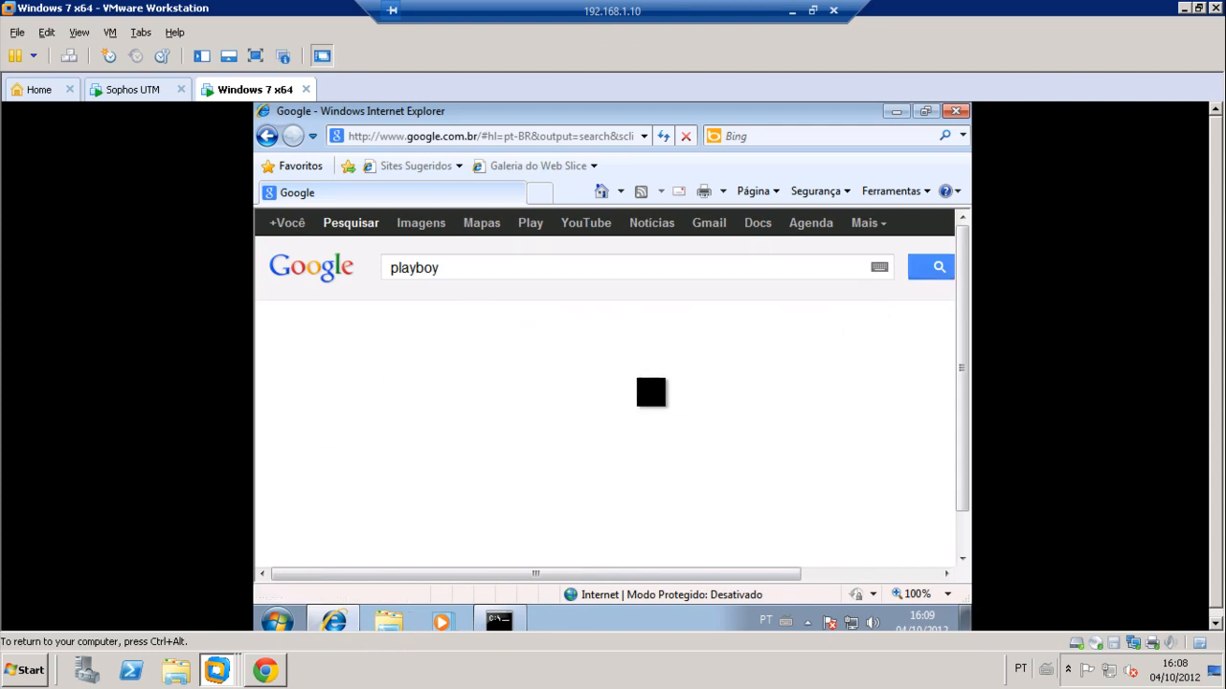
left_click_drag(527, 586, 451, 623)
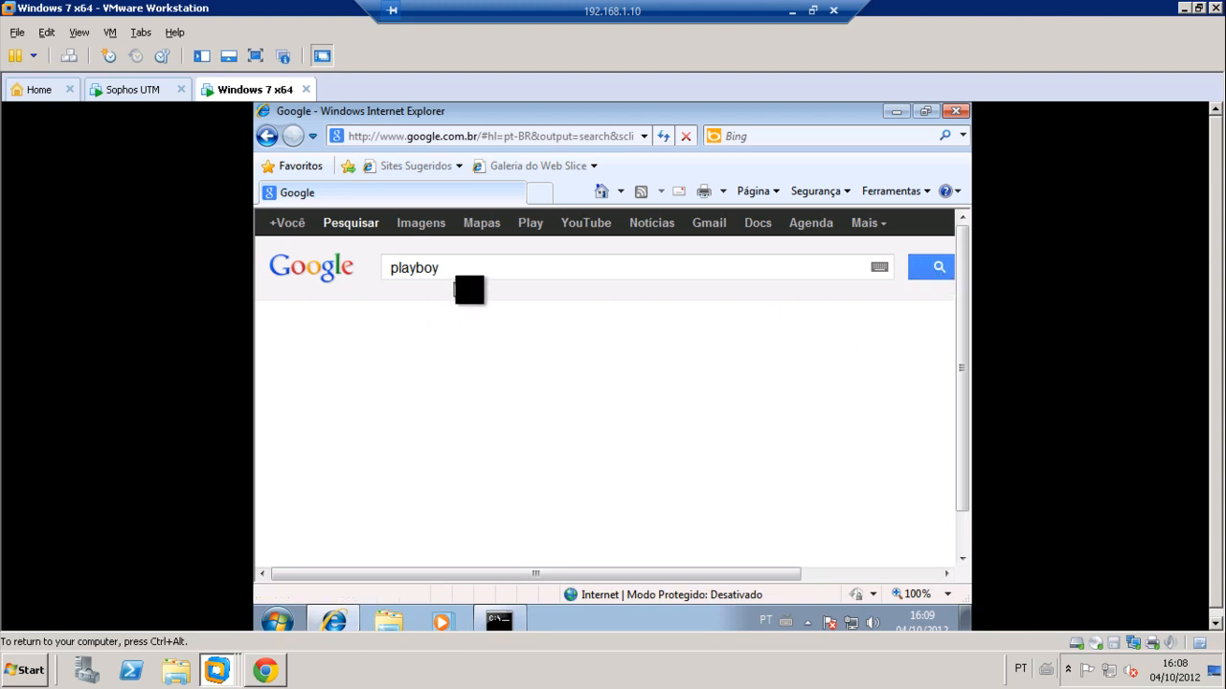
Step: Search for 'sexo' and confirm the SafeSearch level is Restrito
left_click_drag(460, 270, 256, 290)
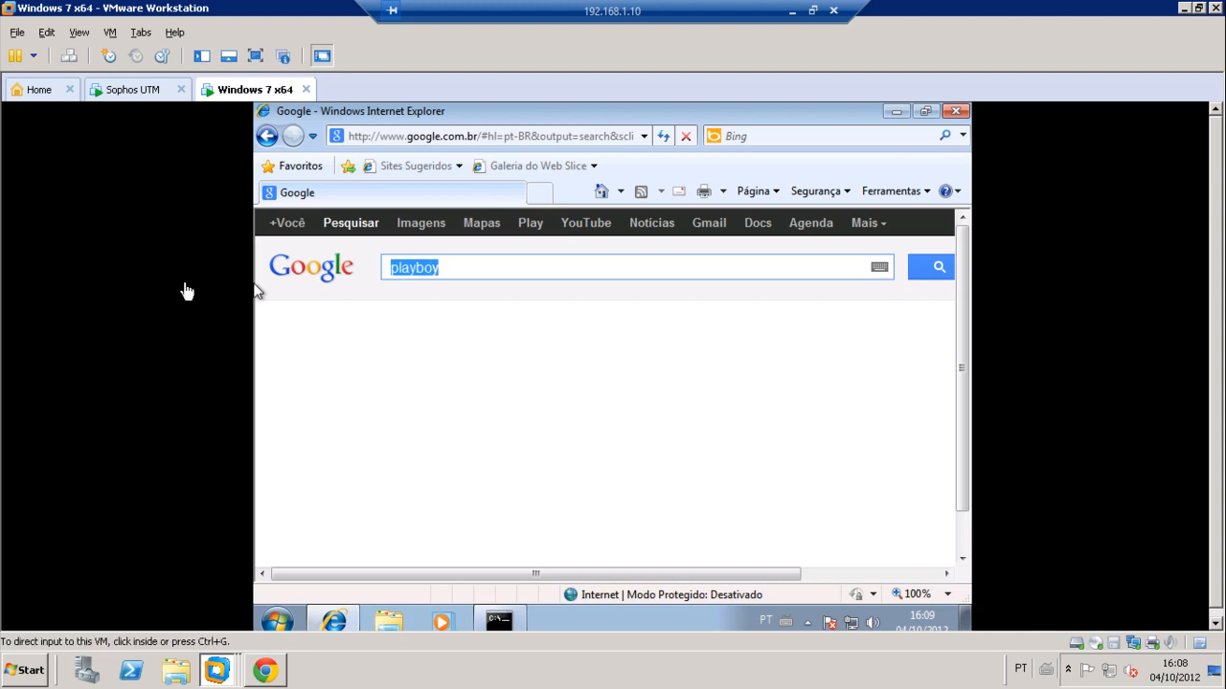
left_click(323, 308)
left_click(465, 267)
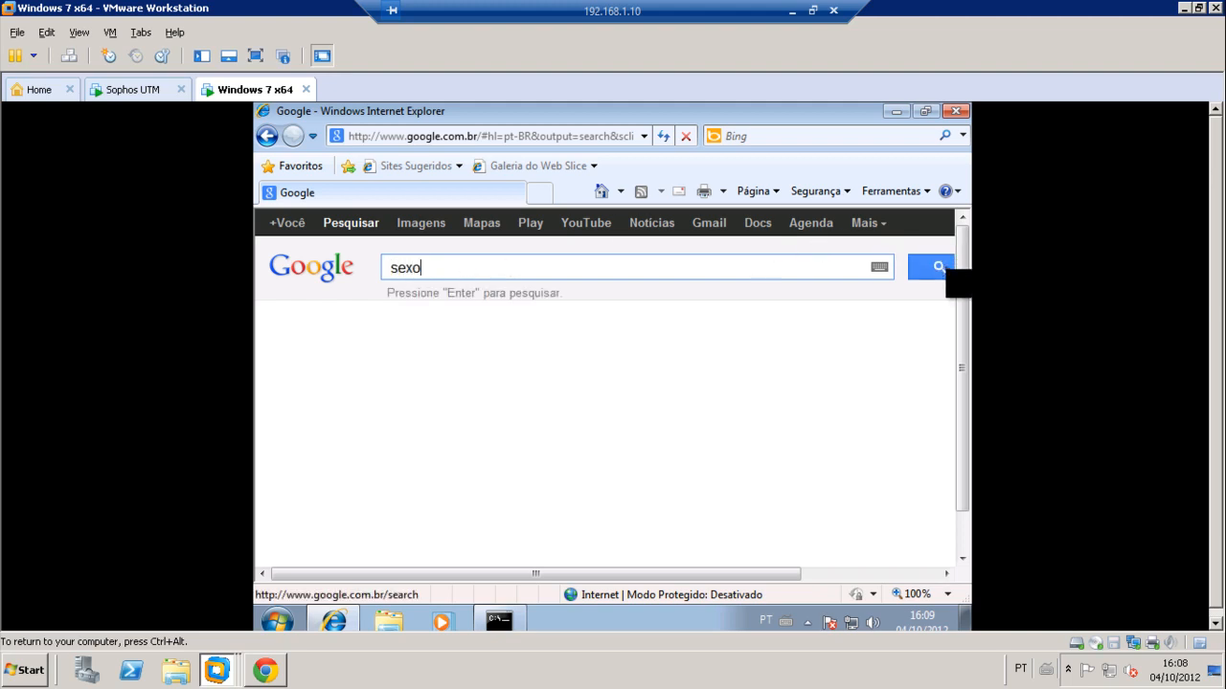
left_click(944, 256)
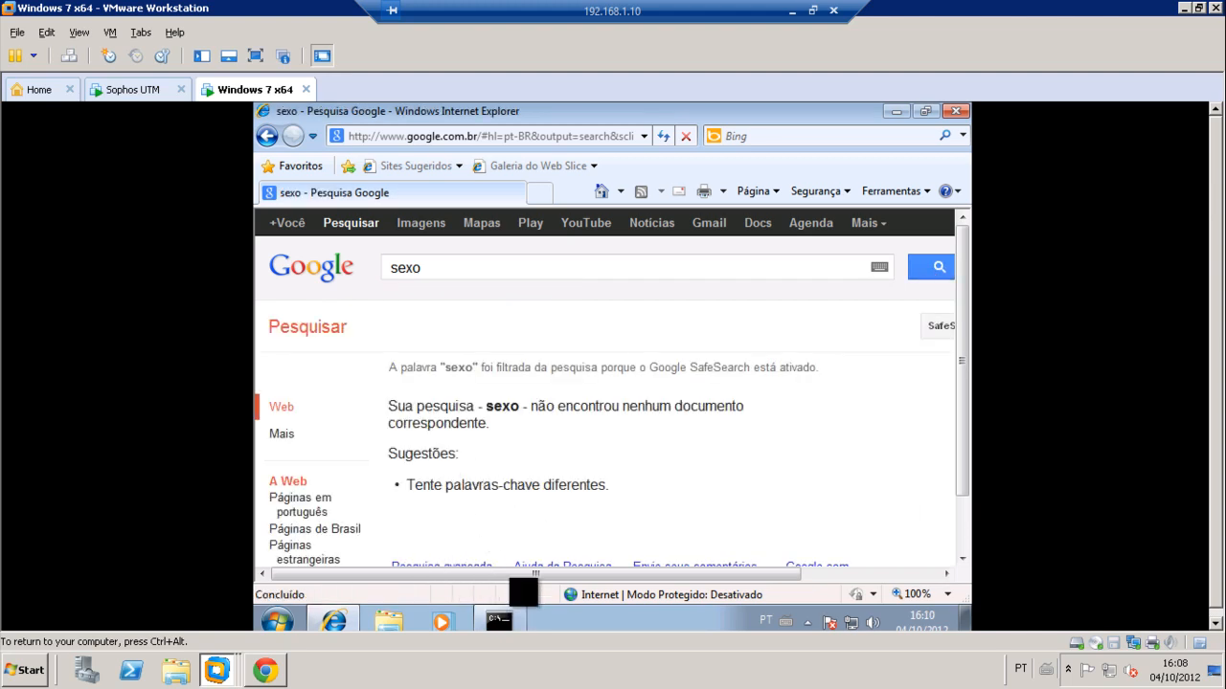
left_click_drag(527, 576, 664, 577)
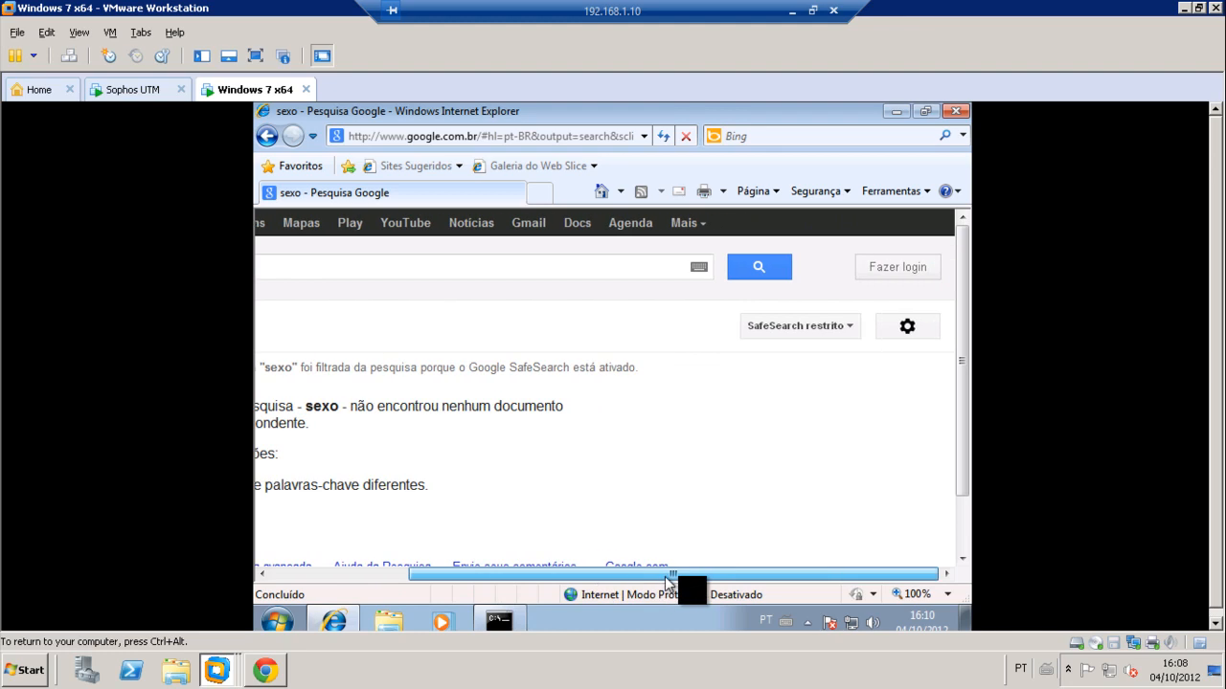
left_click(810, 327)
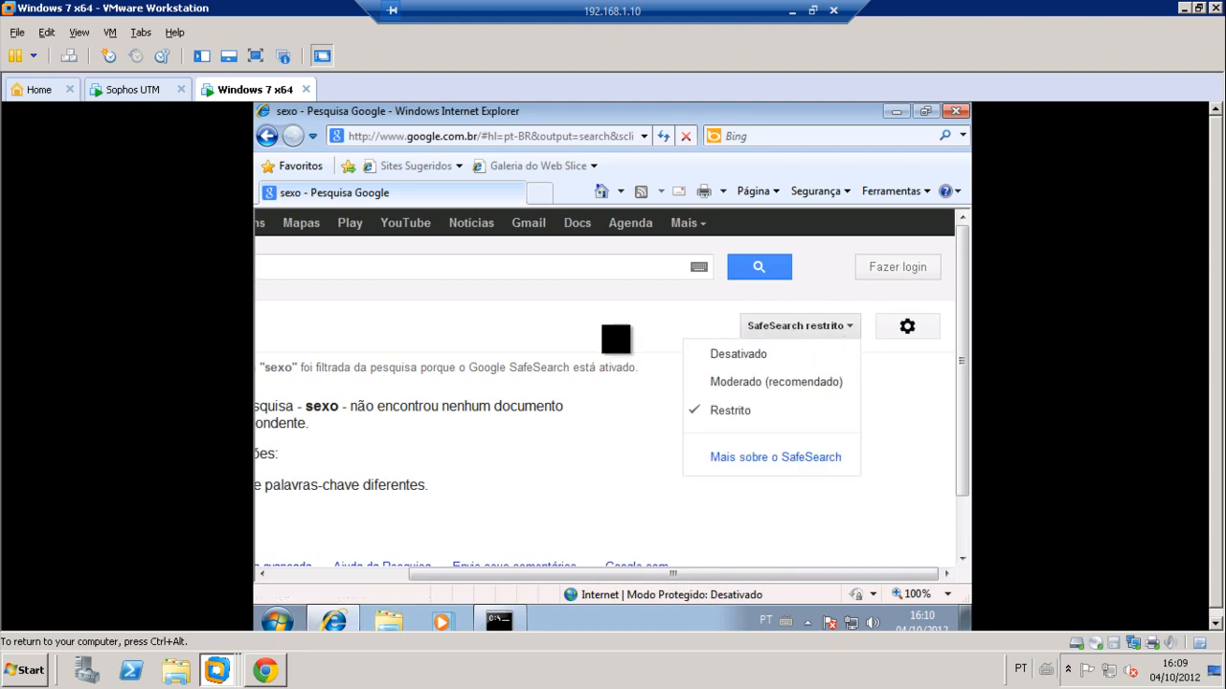
left_click(599, 320)
Step: Clear the text from the Google search box
left_click_drag(550, 575, 348, 591)
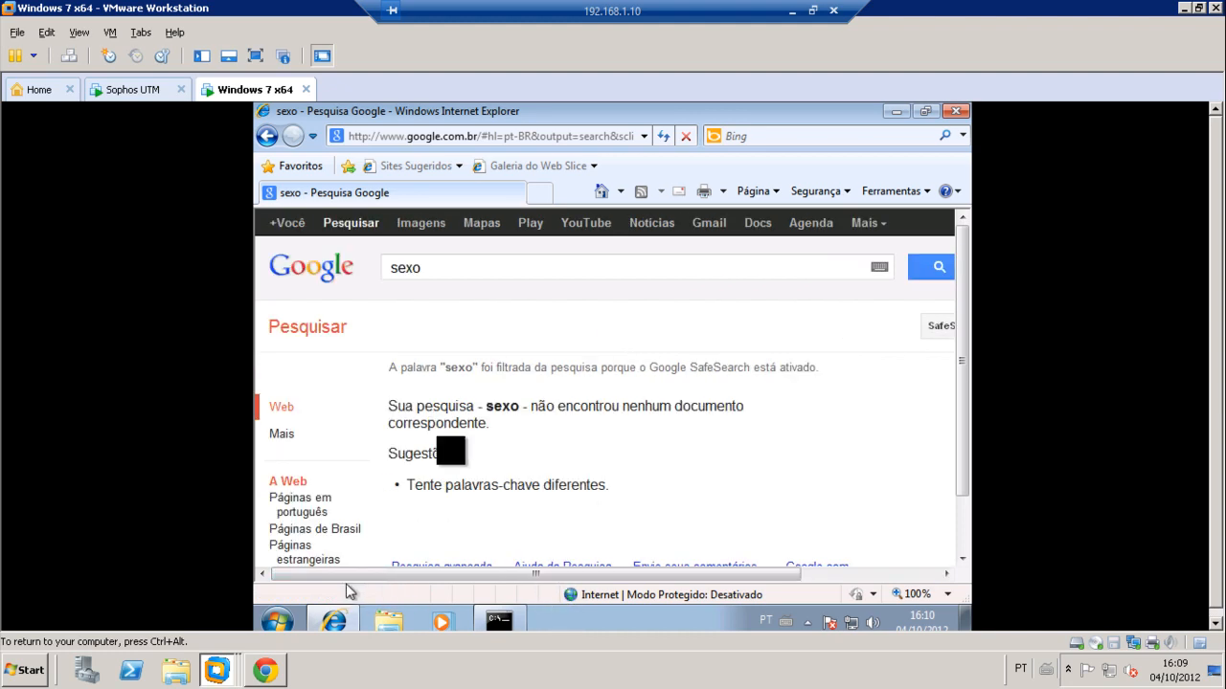
left_click(435, 269)
left_click_drag(435, 267, 414, 269)
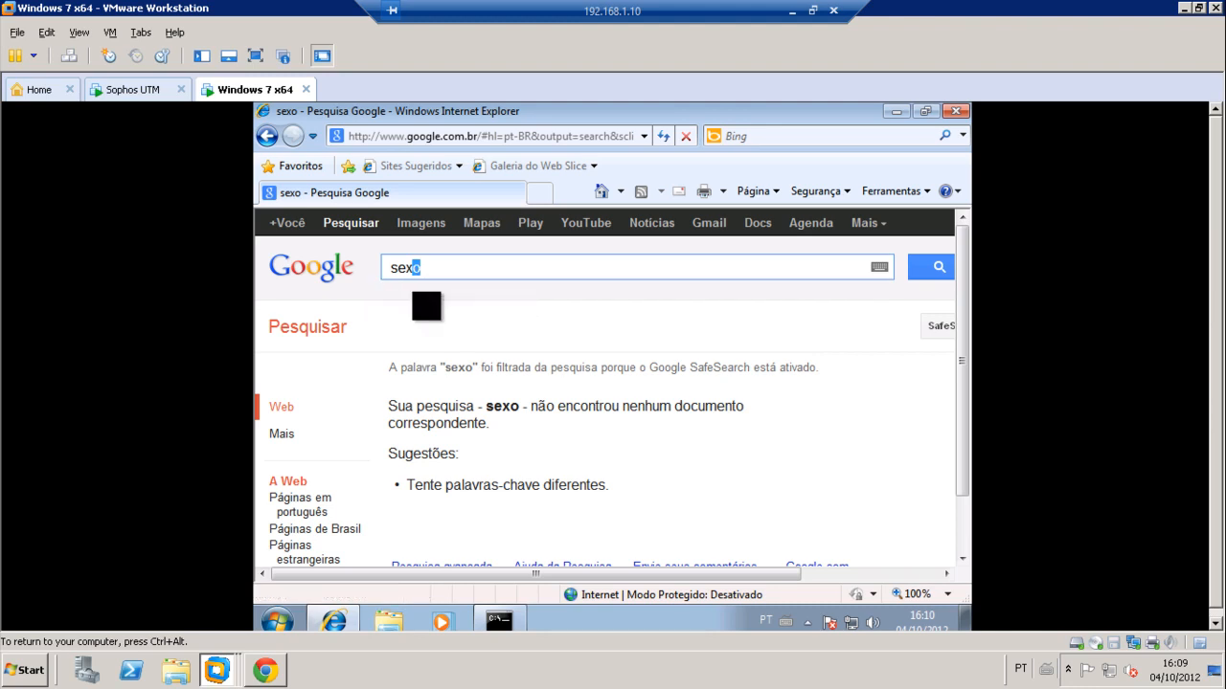
key("BackSpace")
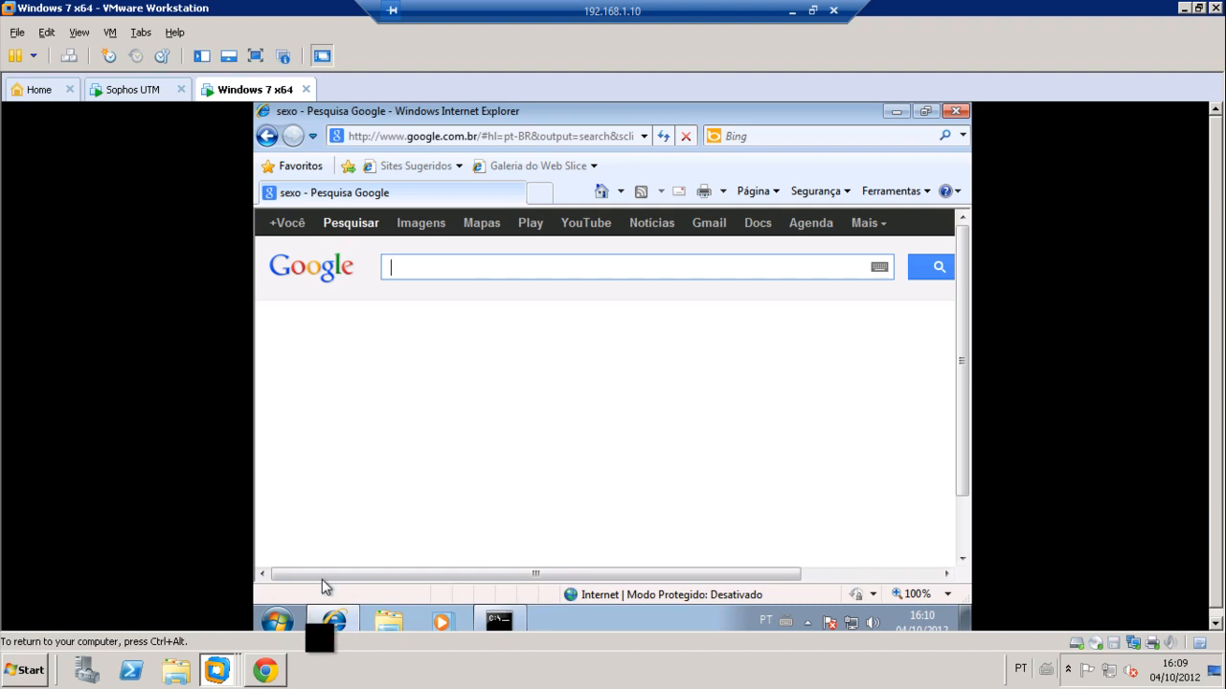
left_click(269, 671)
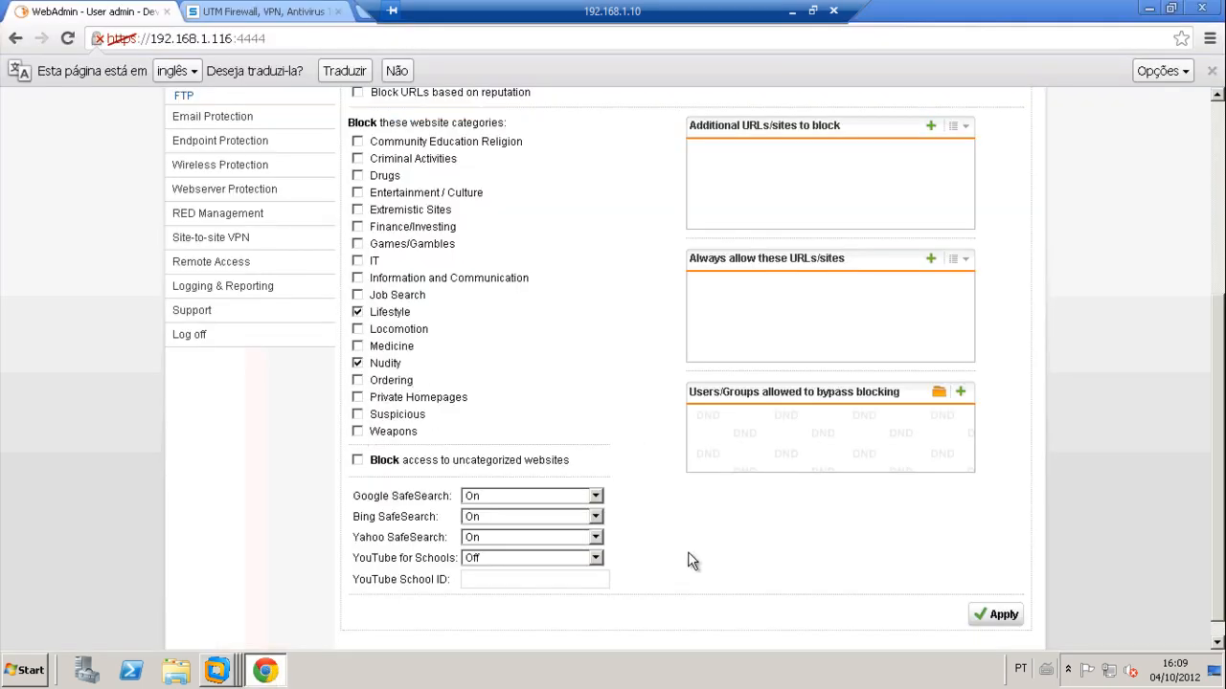
Step: Review the Application Control rules list in Web Protection
scroll(688, 552, "up", 1)
scroll(687, 551, "up", 5)
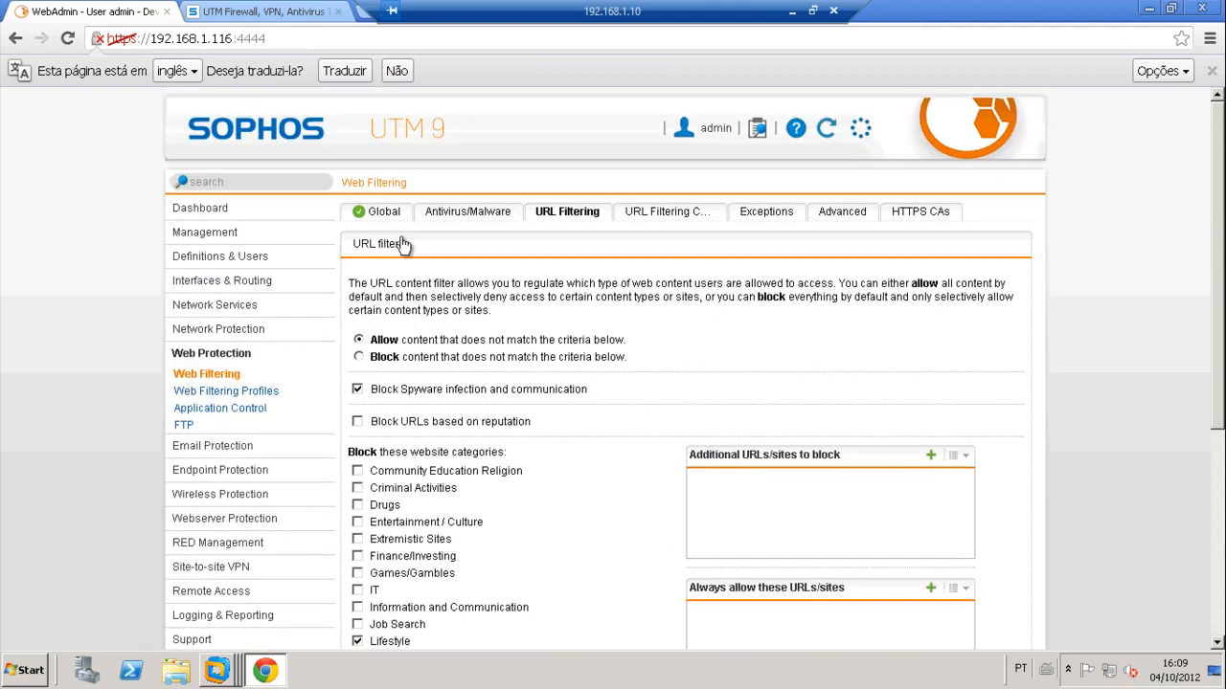
left_click(208, 377)
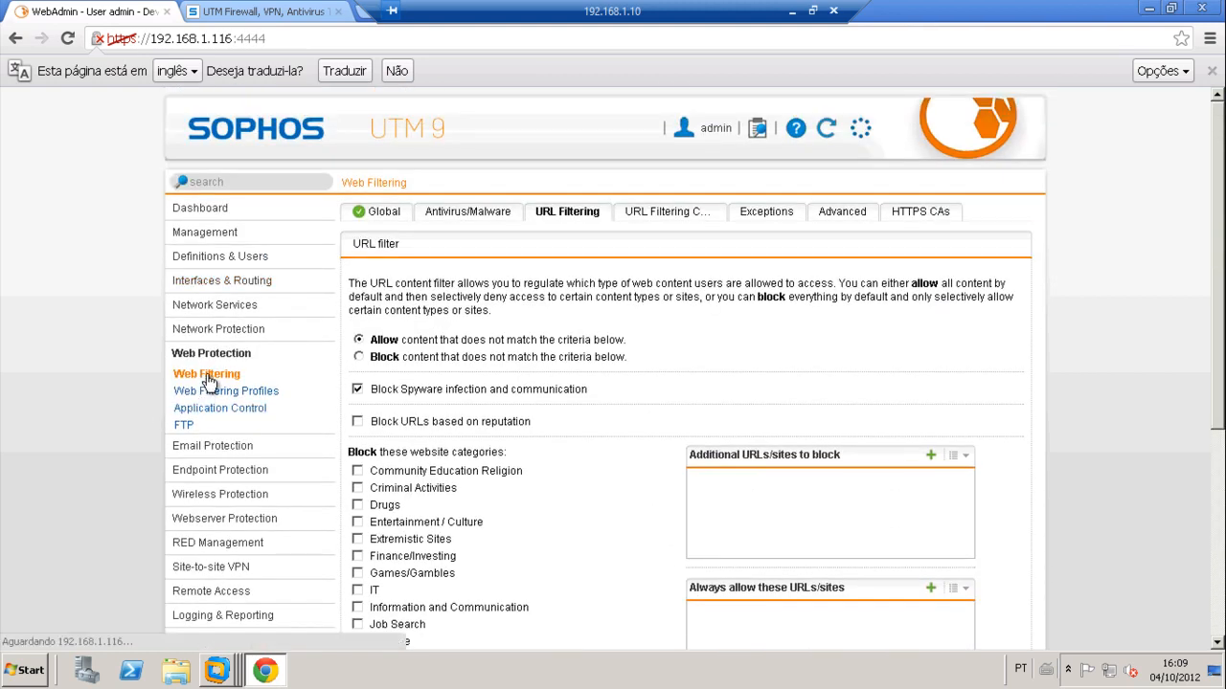
left_click(202, 412)
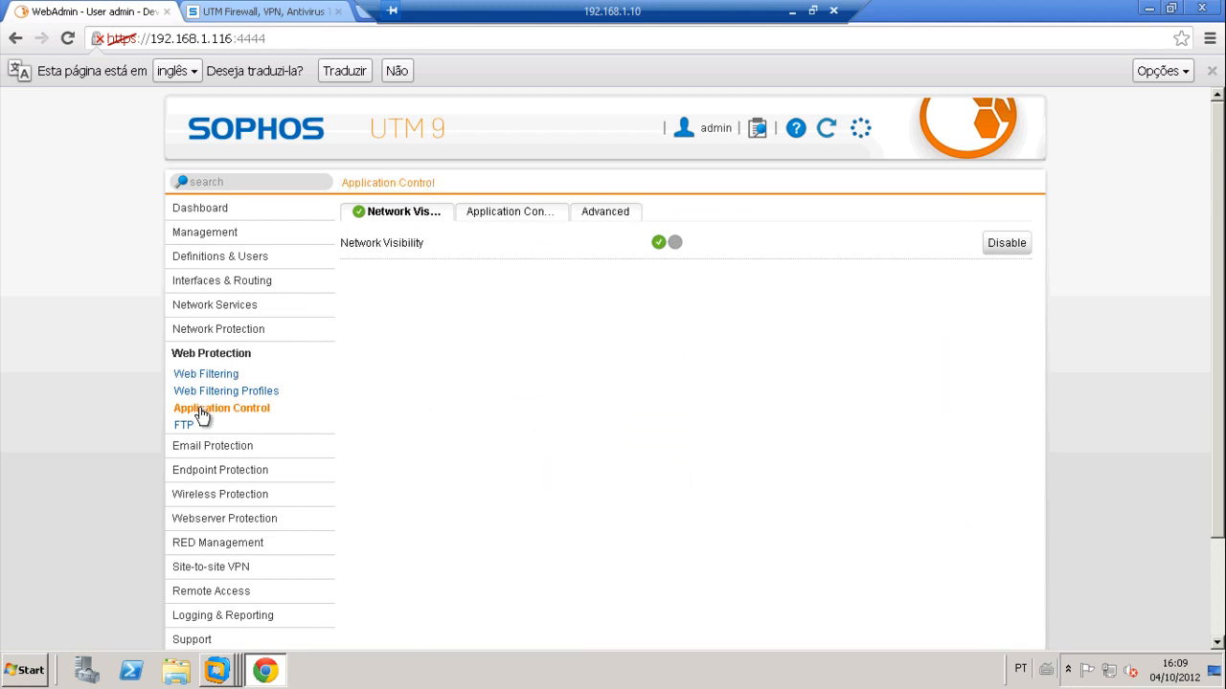
left_click(502, 215)
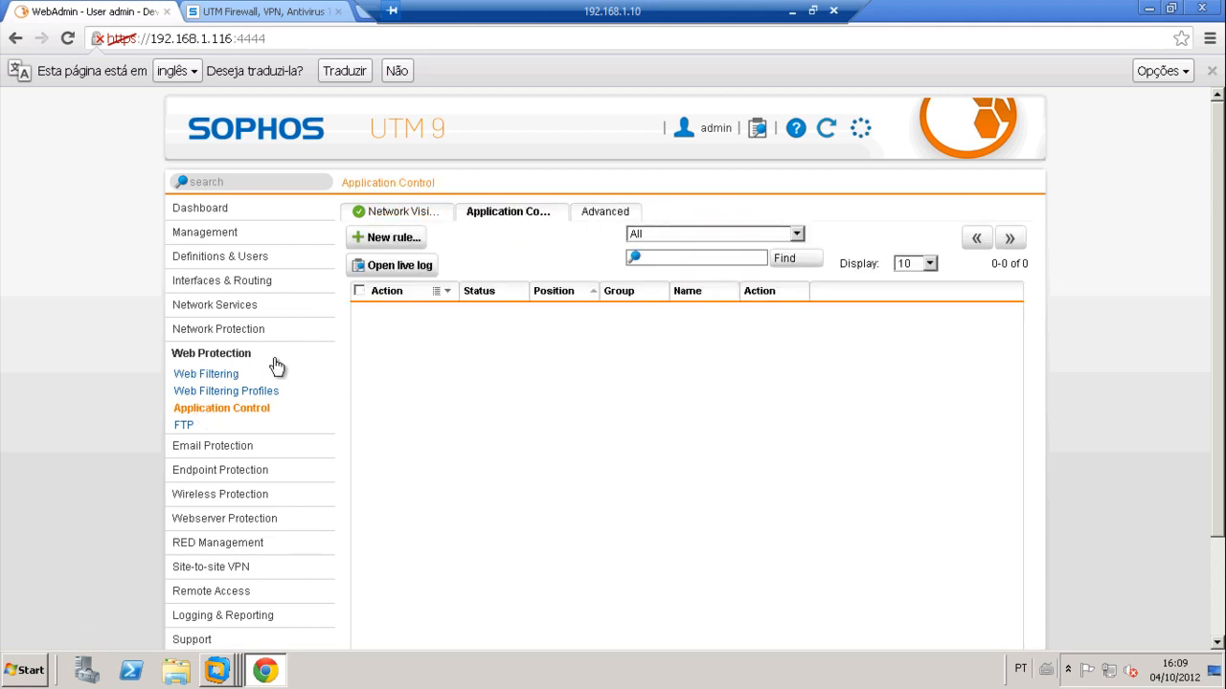
left_click(221, 379)
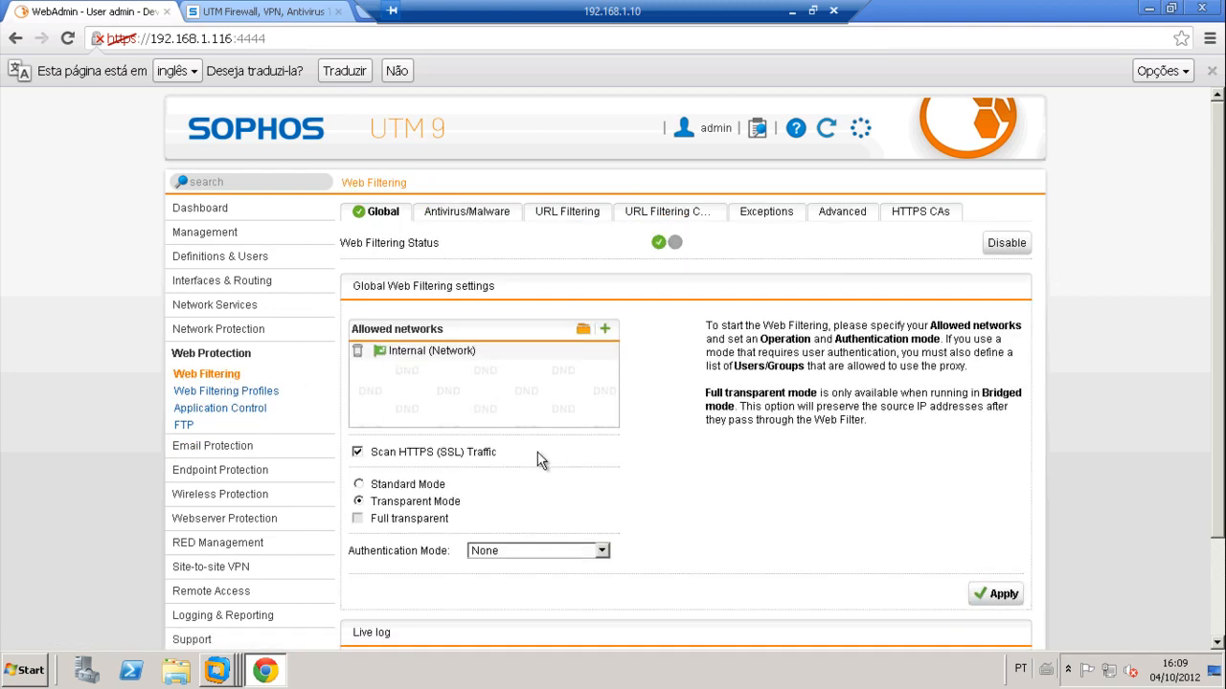
Step: Uncheck Lifestyle in the URL Filtering categories and apply, leaving only Nudity blocked
left_click(567, 211)
scroll(566, 484, "down", 3)
scroll(567, 482, "down", 2)
left_click(357, 342)
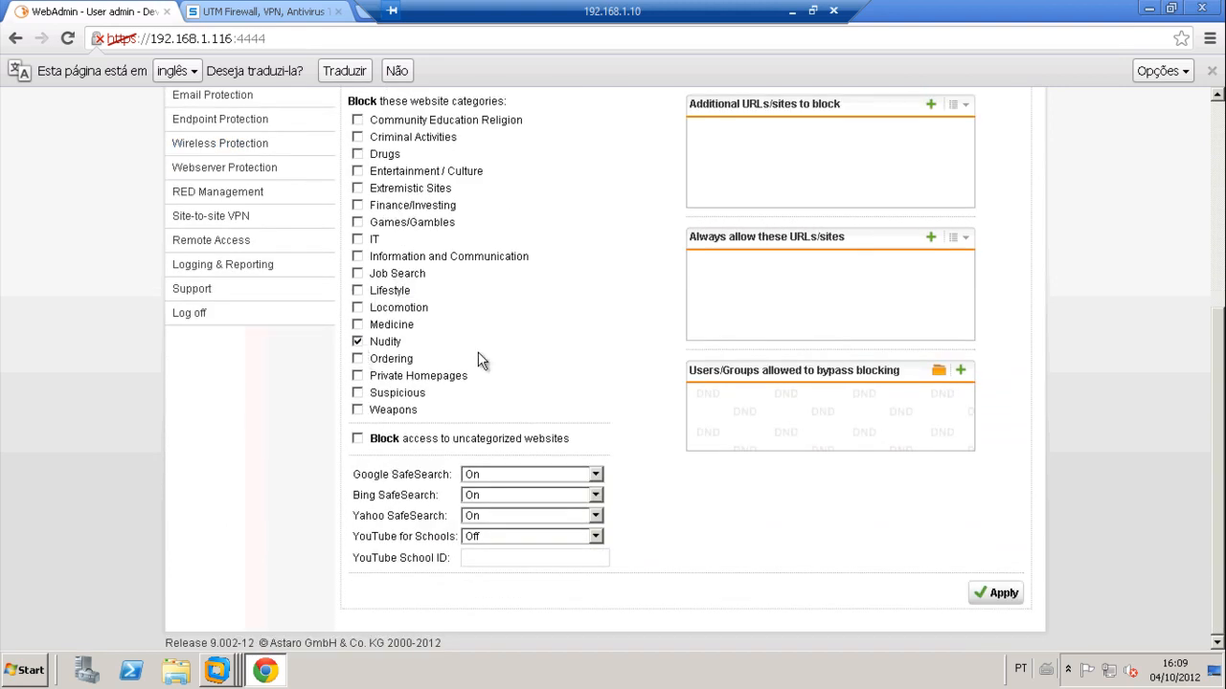
left_click(996, 593)
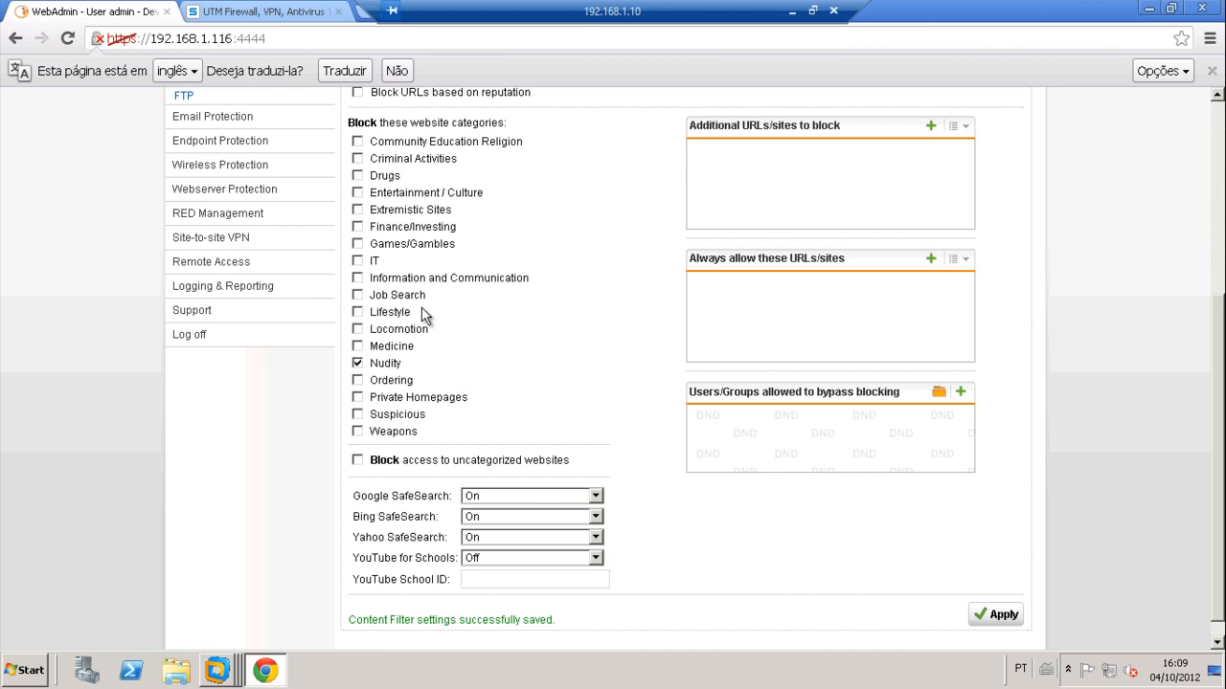
mouse_move(221, 673)
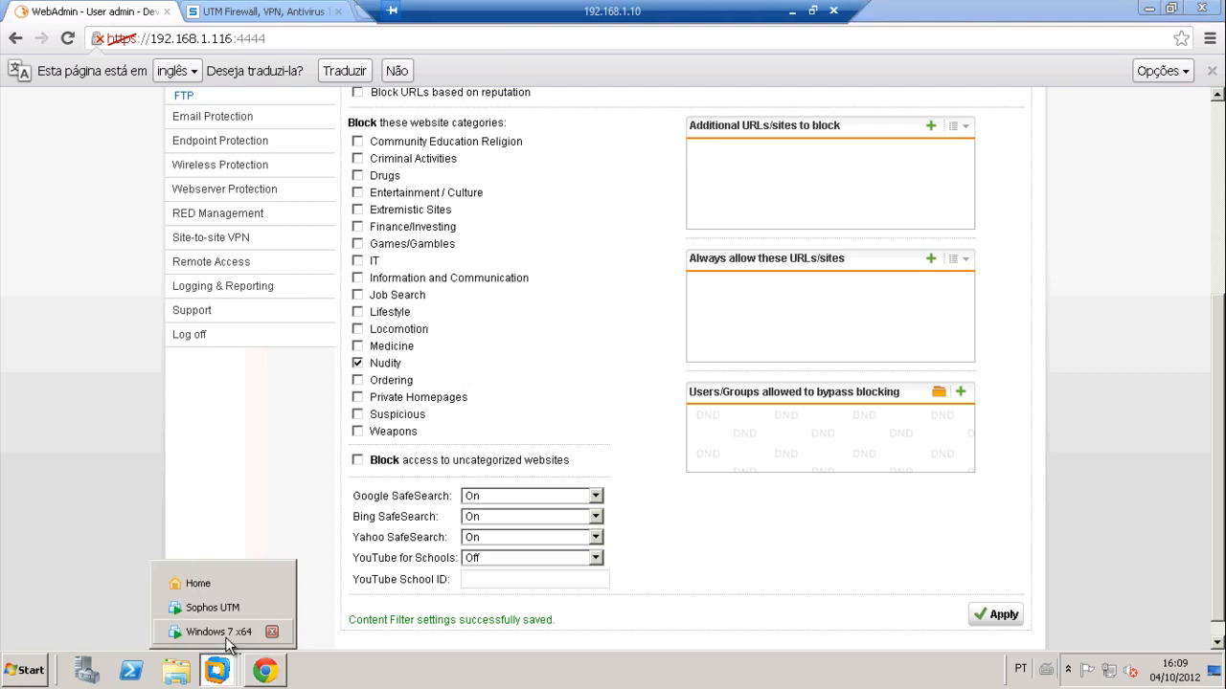
left_click(201, 629)
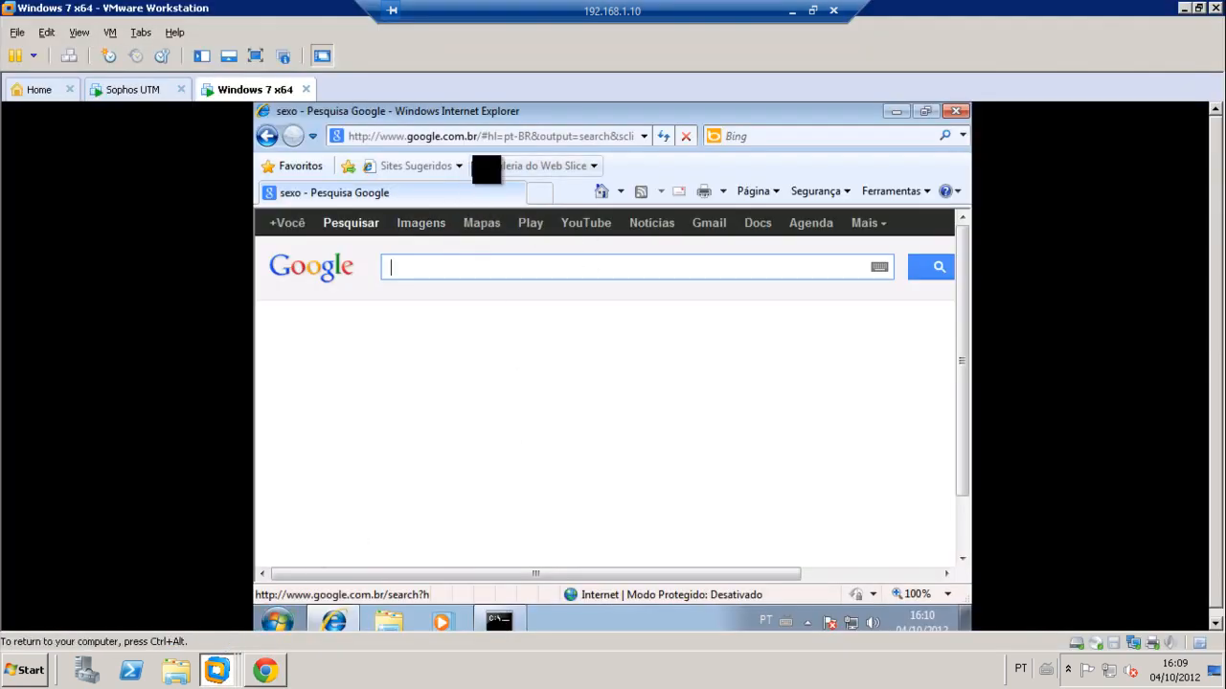
left_click(478, 136)
type("www.face")
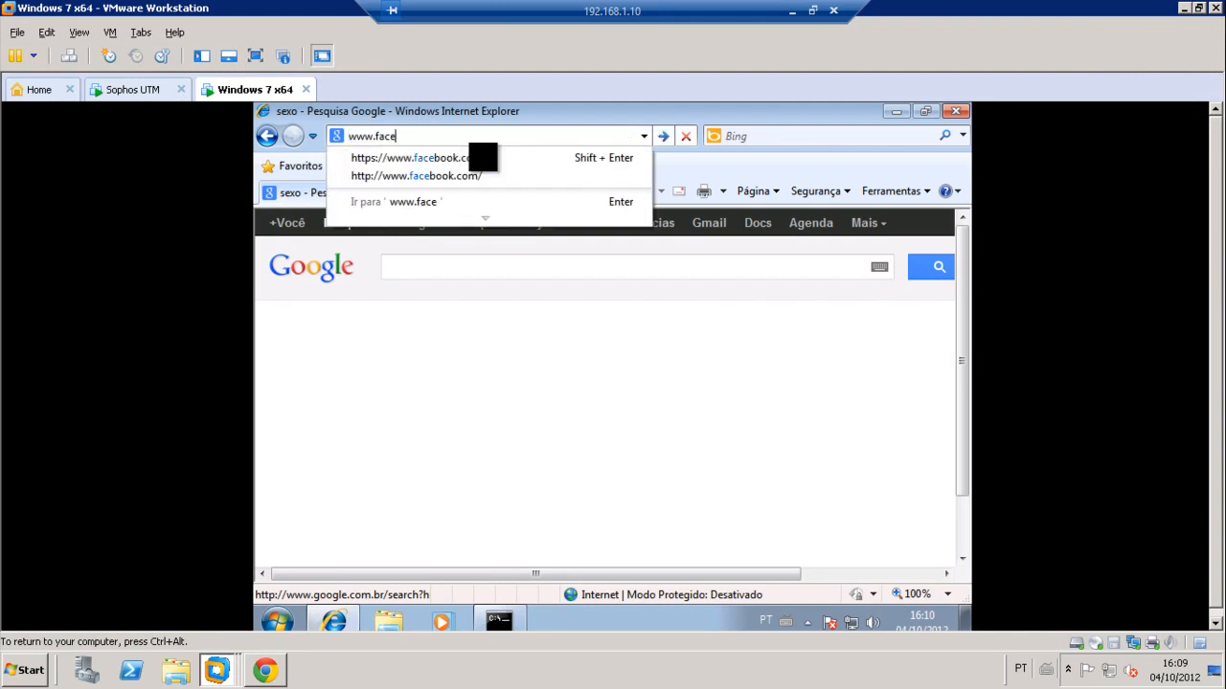
left_click(483, 157)
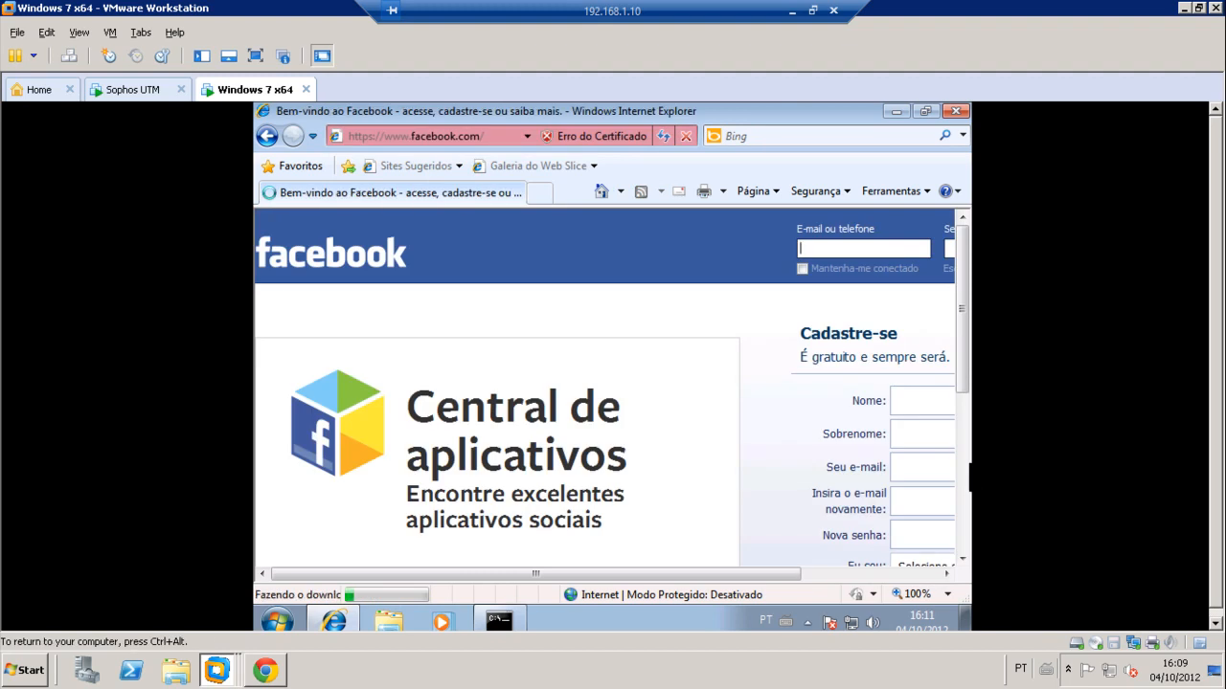
scroll(891, 478, "down", 3)
Step: Look over the hidden notification icons and the start menu's program list, then close it
left_click(807, 622)
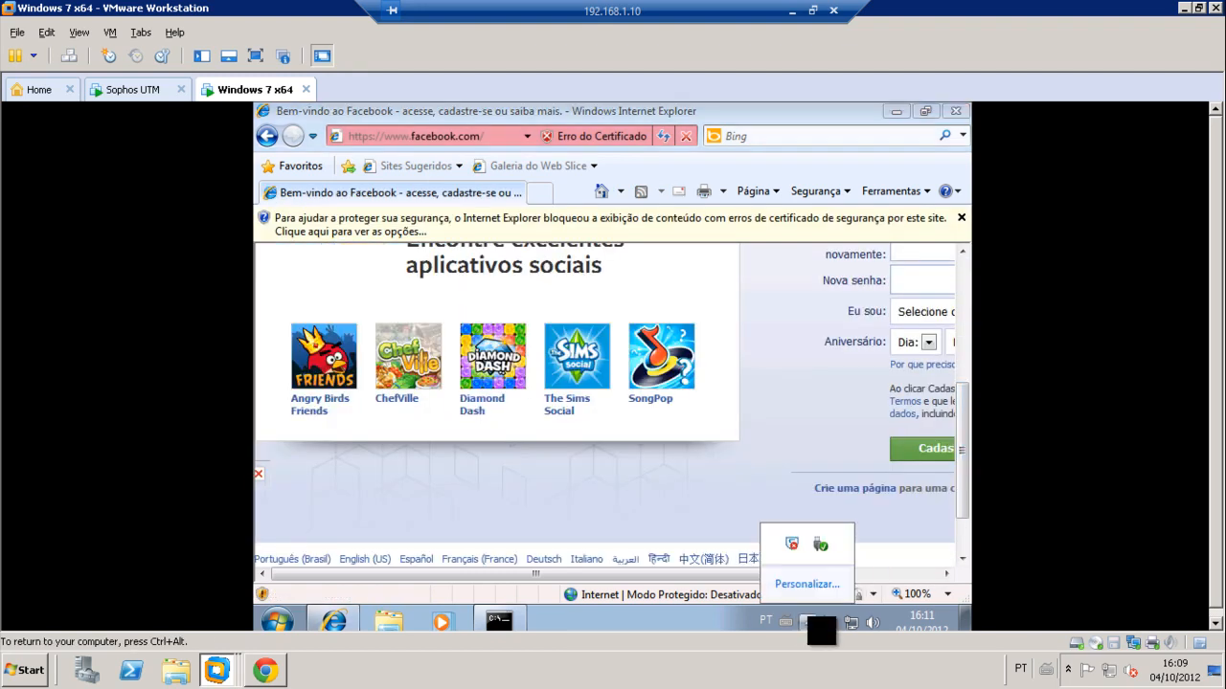
left_click(276, 621)
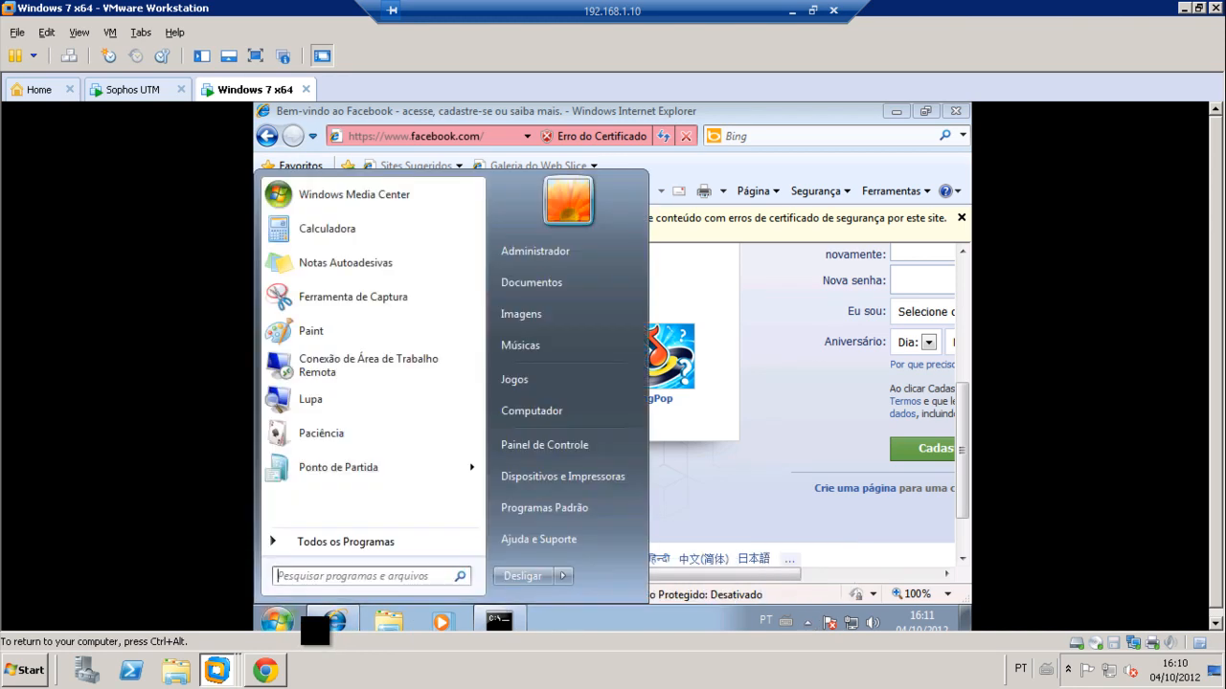
left_click(354, 543)
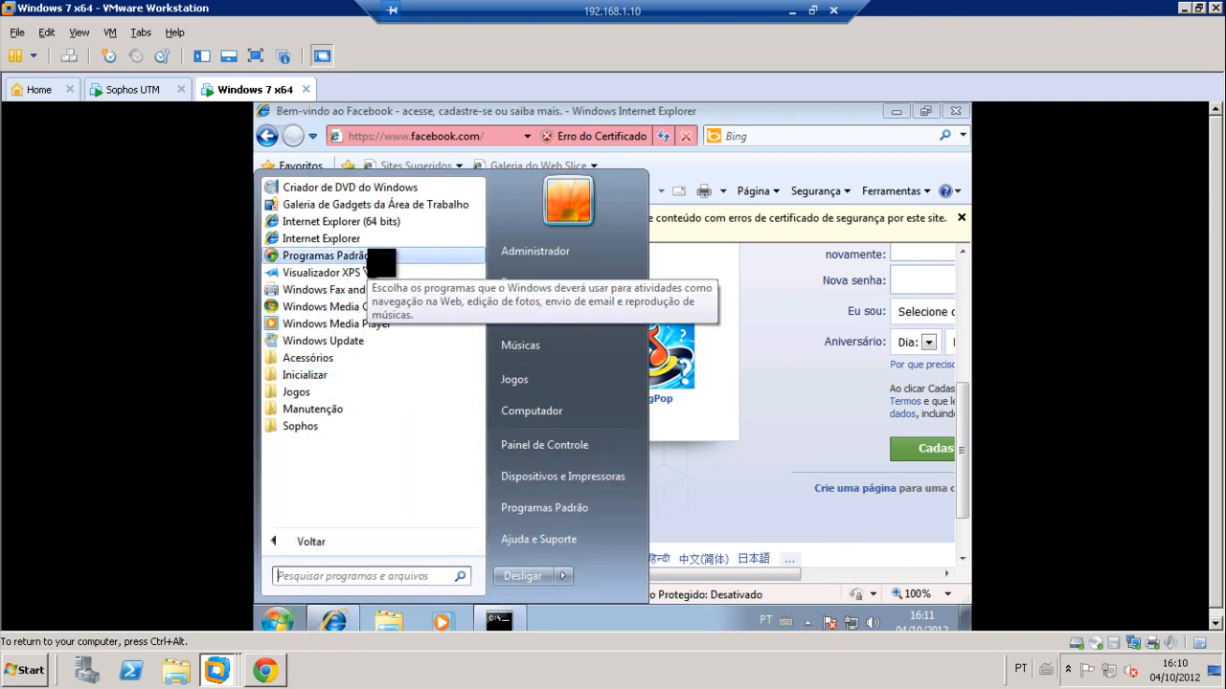
left_click(697, 620)
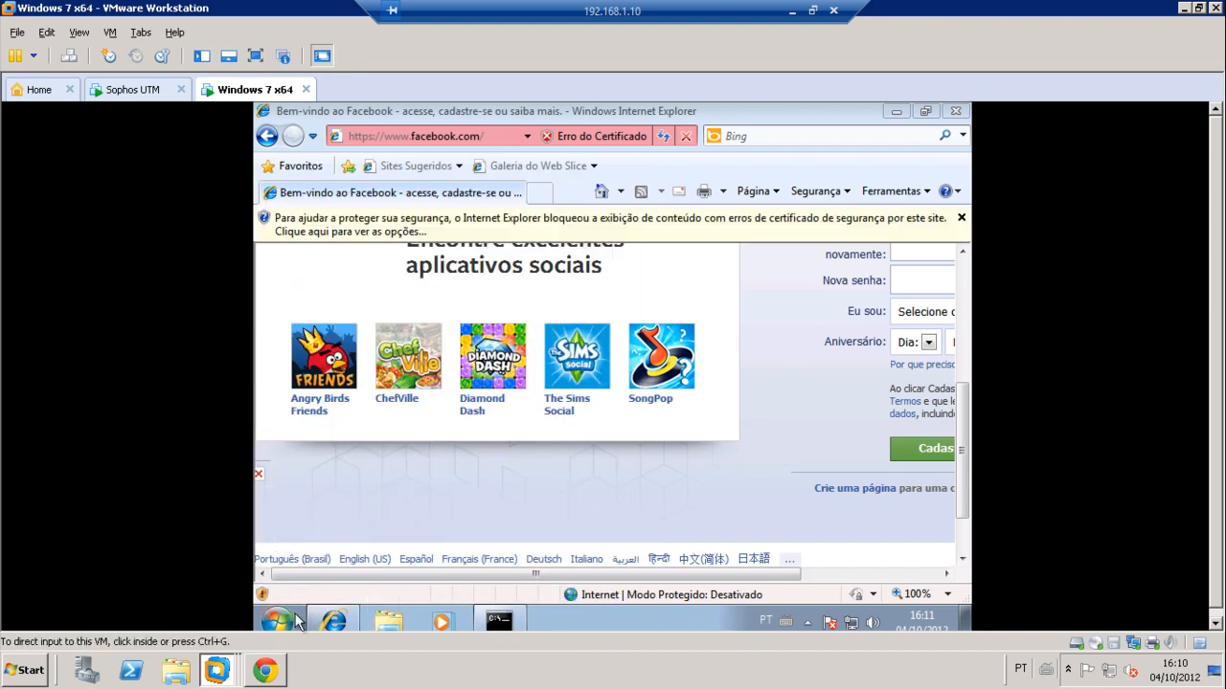
left_click(282, 678)
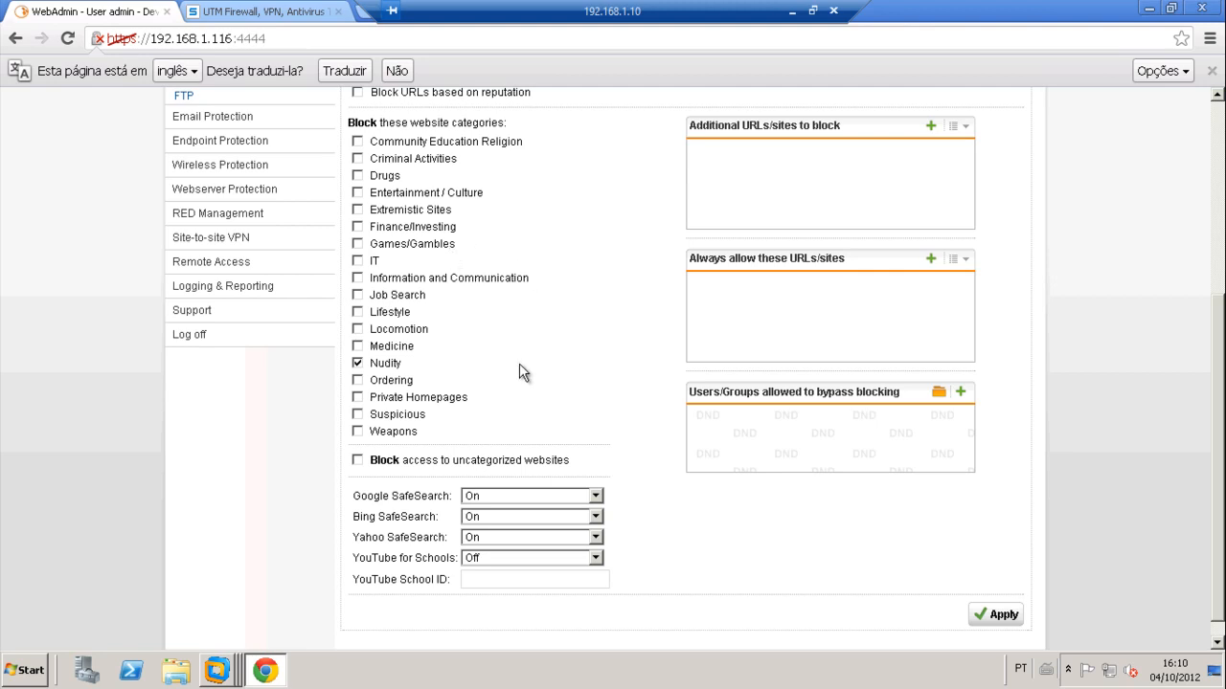
Step: Start a new Application Control rule named App_Block
scroll(457, 315, "up", 3)
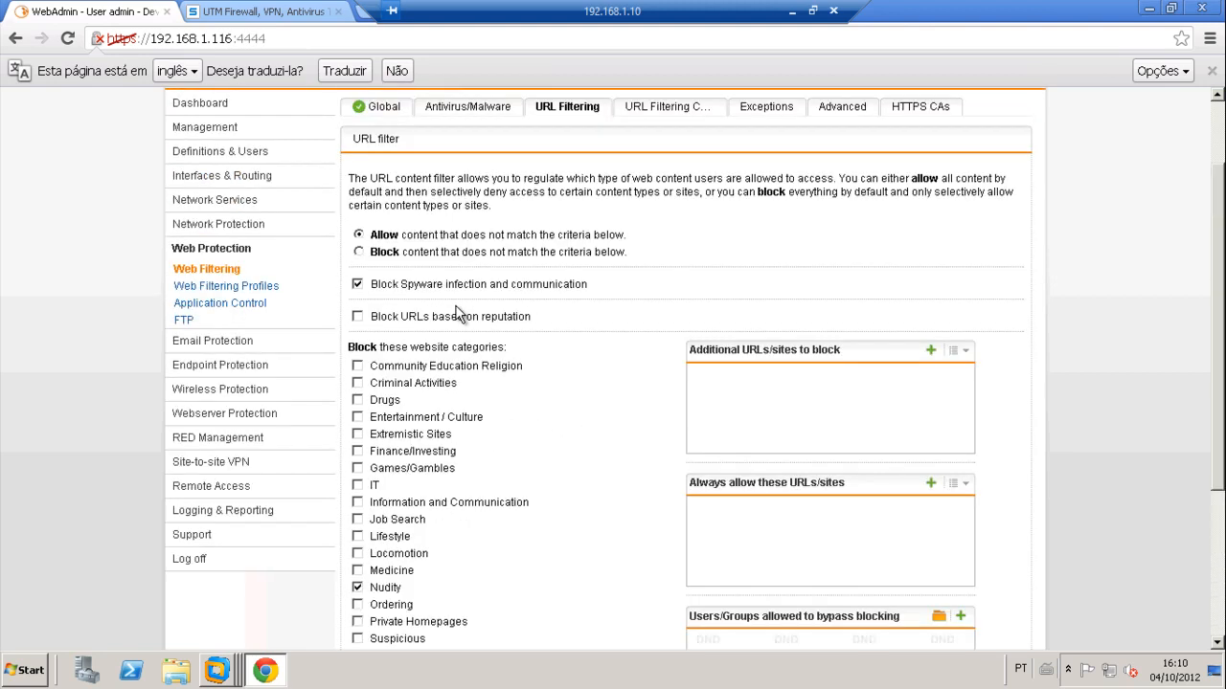
scroll(457, 315, "up", 2)
left_click(245, 408)
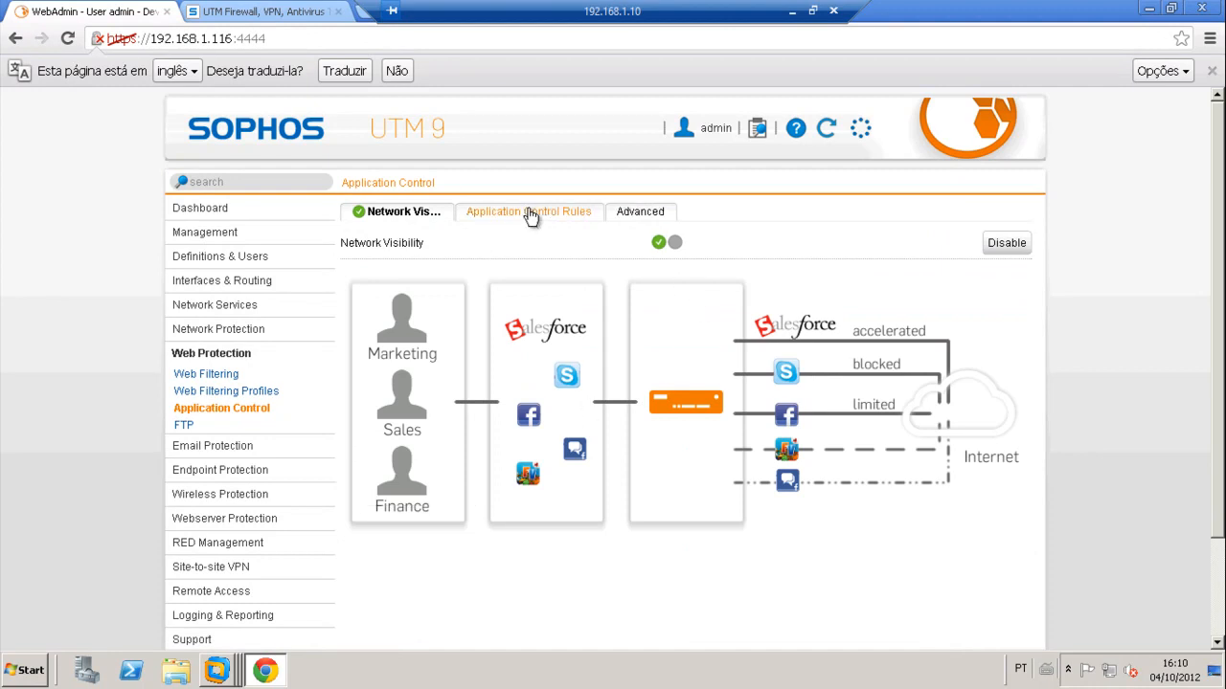
left_click(531, 214)
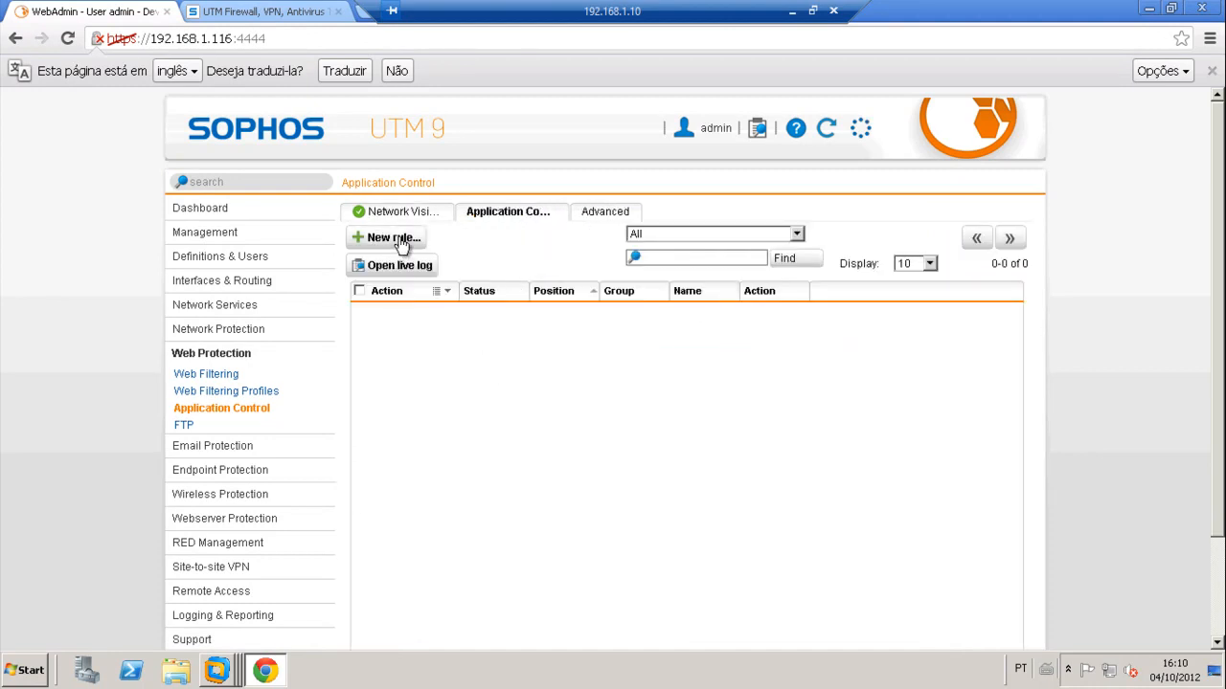
left_click(402, 241)
left_click(477, 324)
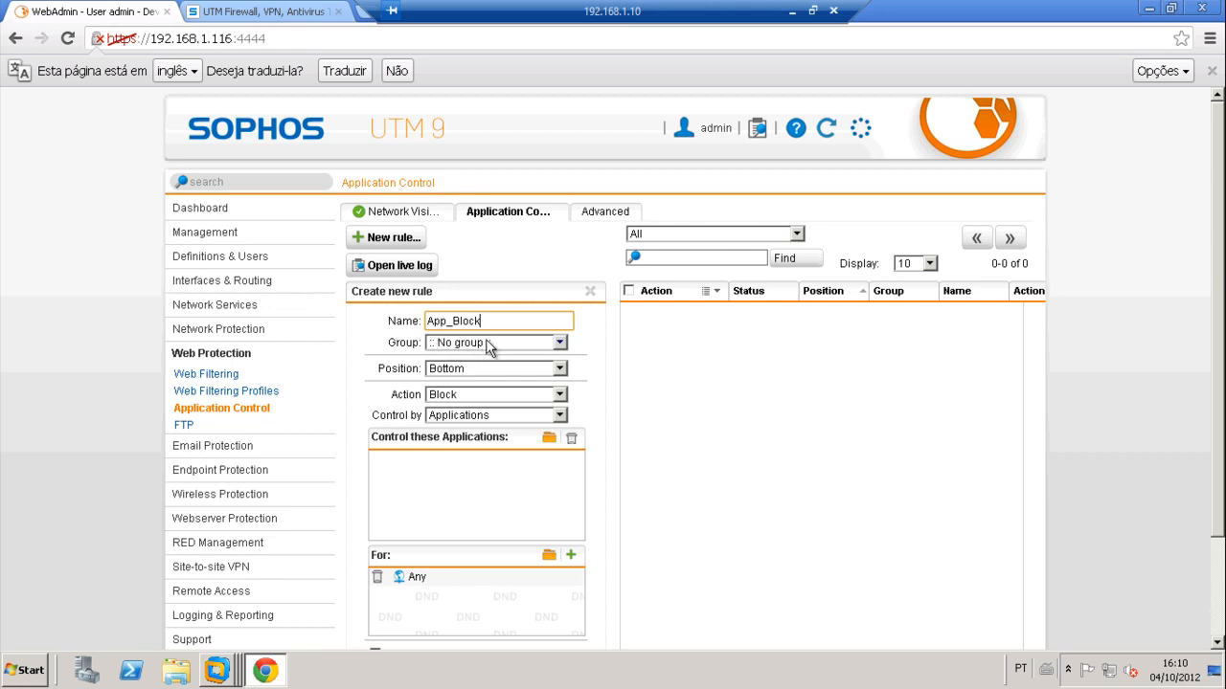
Step: Set App_Block to position Top with action Block, and bring up its application picker
left_click(492, 343)
left_click(391, 346)
left_click(450, 372)
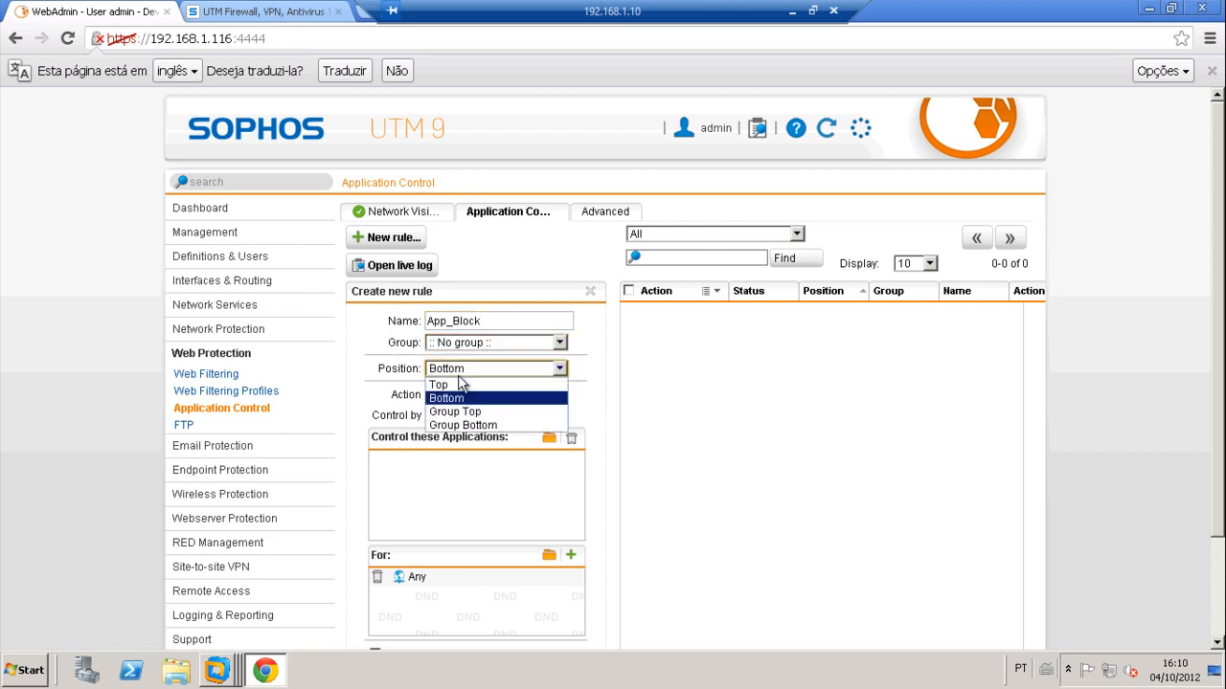
left_click(458, 385)
left_click(461, 393)
left_click(458, 422)
left_click(549, 437)
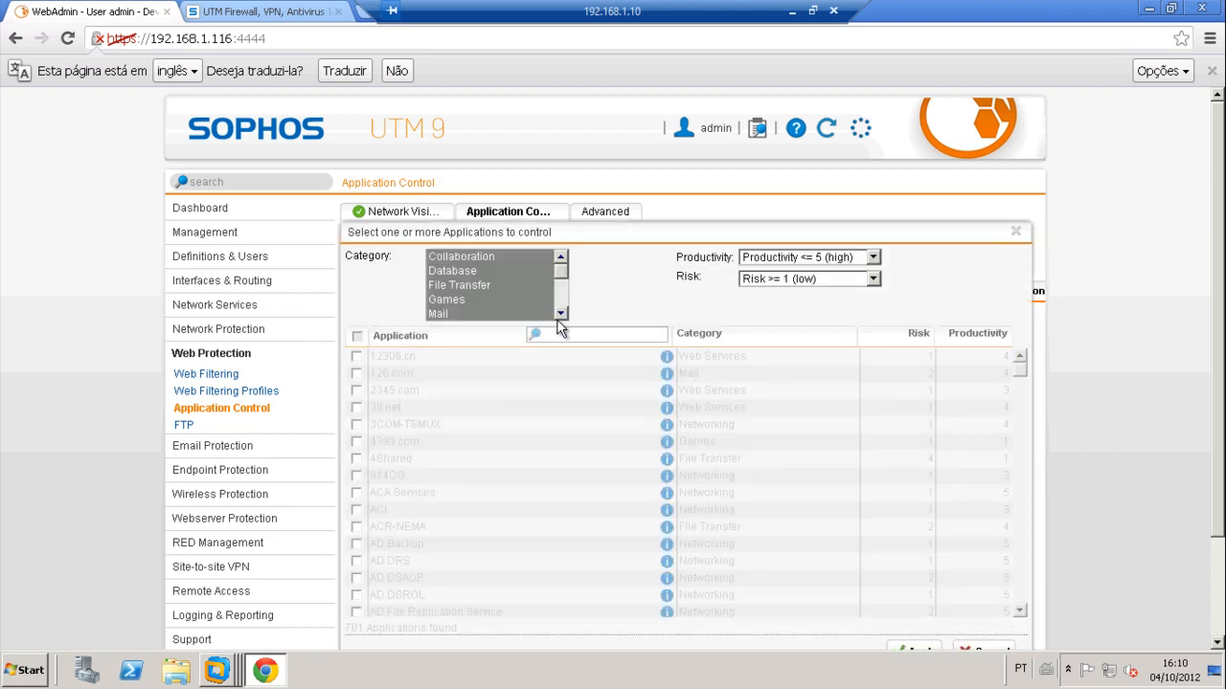
Step: Select every application in the Messaging category
left_click(560, 313)
left_click(560, 313)
left_click(467, 301)
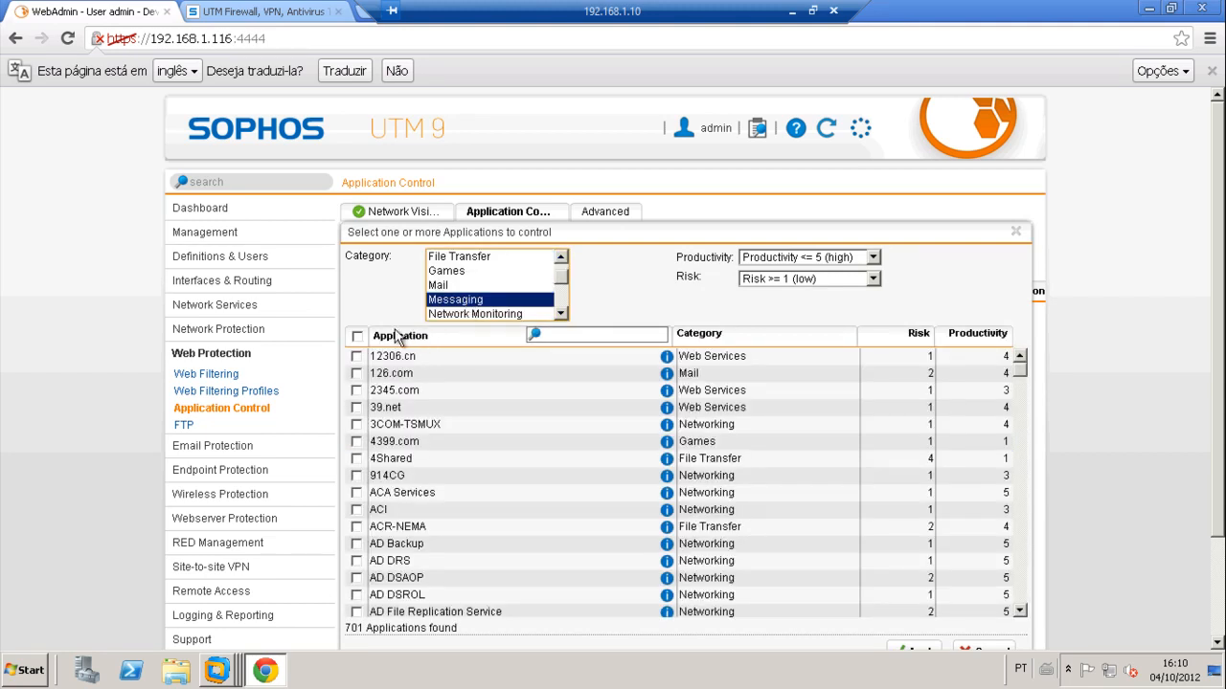
left_click(356, 336)
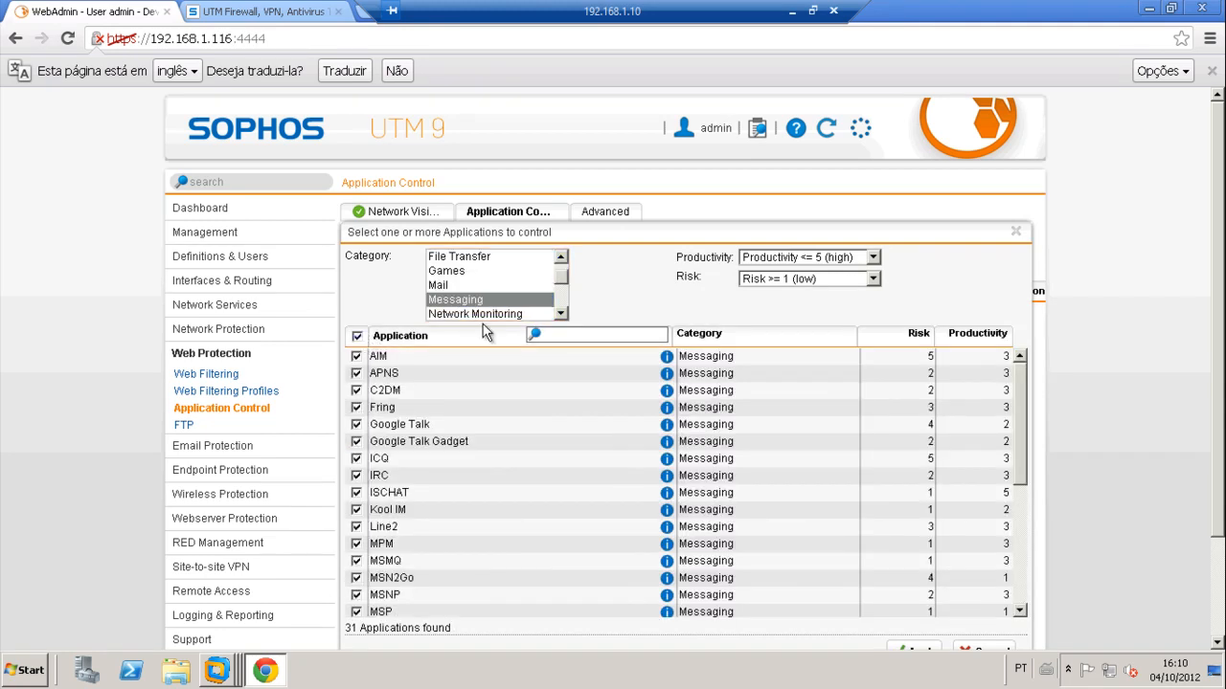
Step: Select every Social Networking application and apply the selection to App_Block
left_click(561, 313)
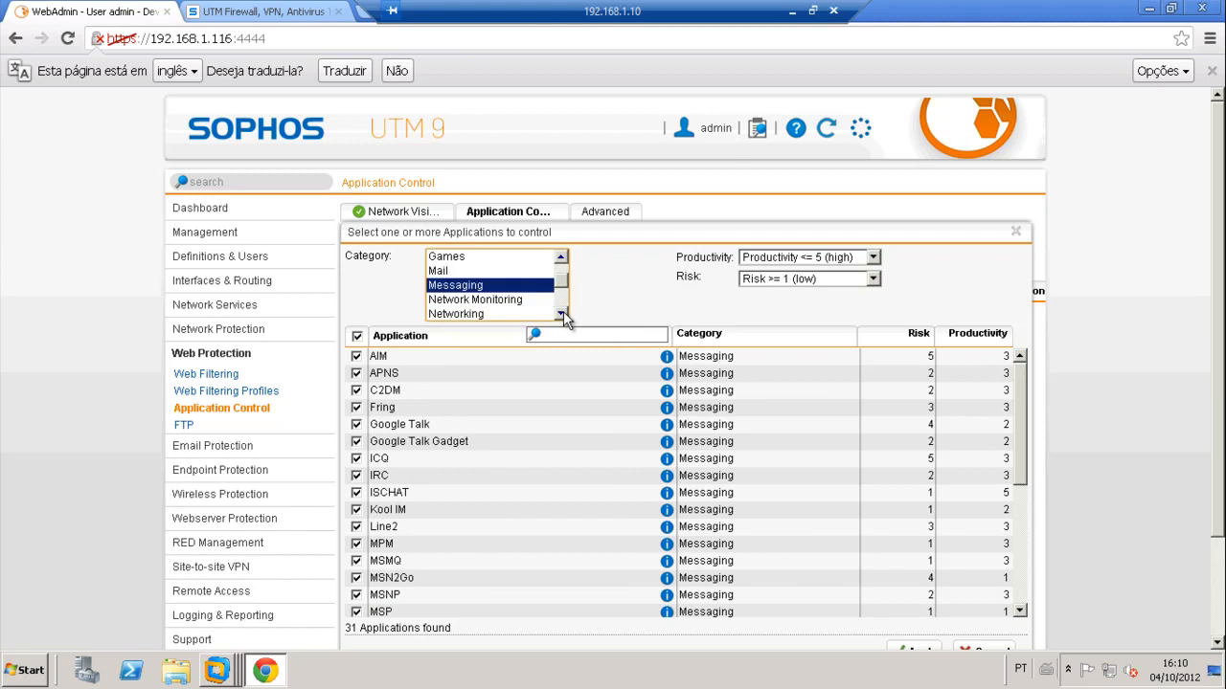
left_click(561, 313)
left_click(561, 313)
left_click(561, 313)
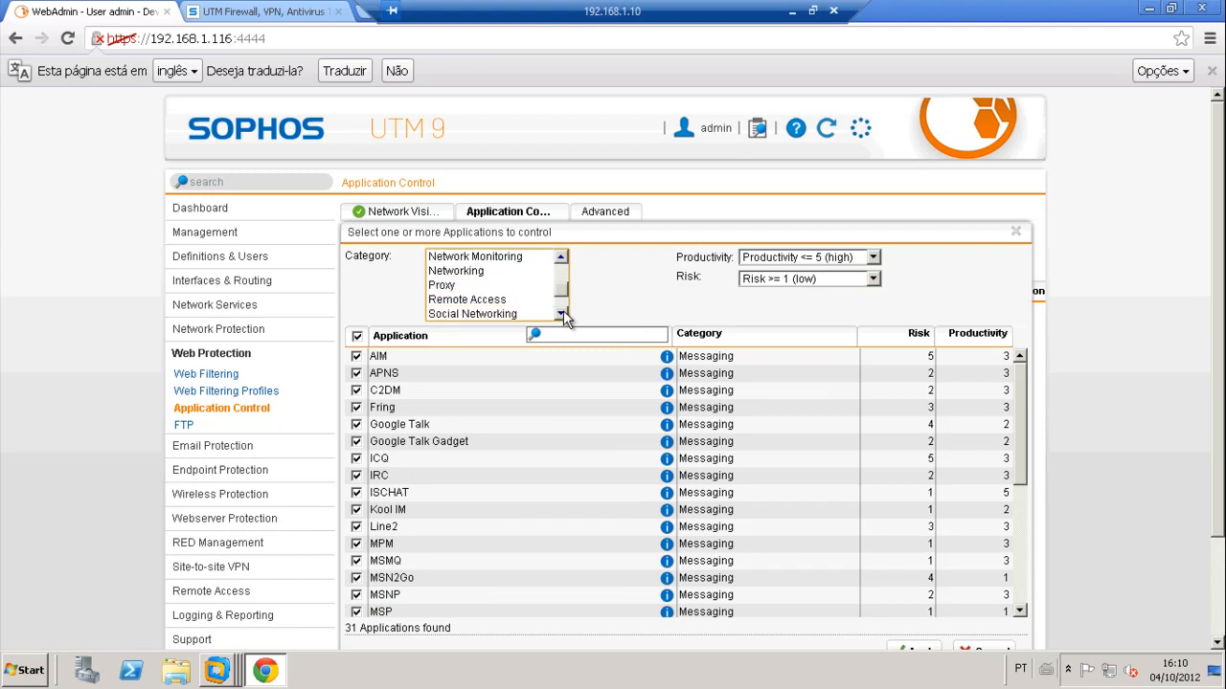
scroll(463, 316, "down", 1)
left_click(464, 314)
left_click(489, 272)
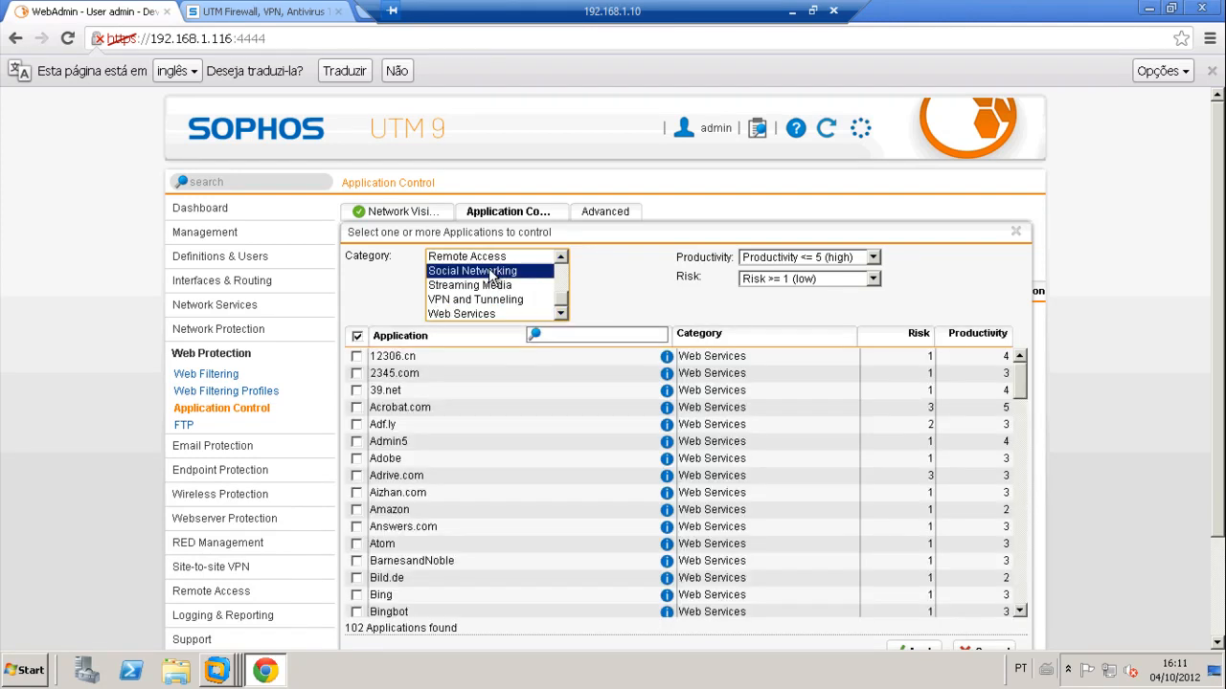
left_click(357, 336)
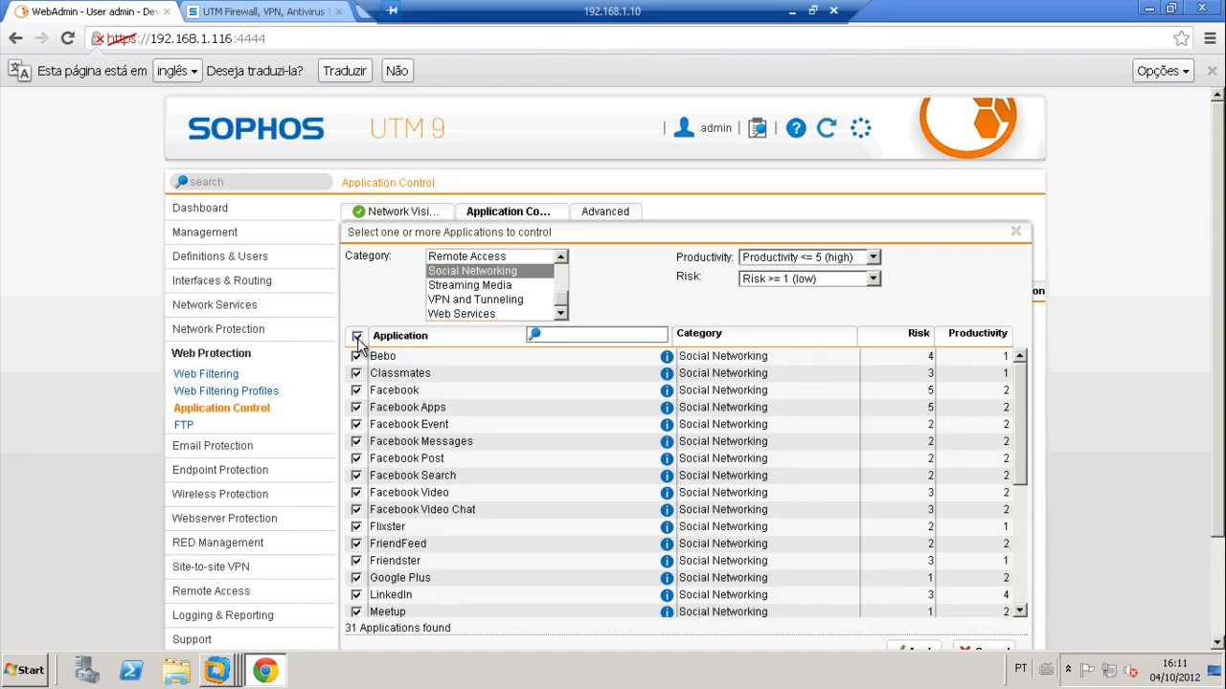
left_click_drag(1022, 422, 1043, 603)
left_click(919, 649)
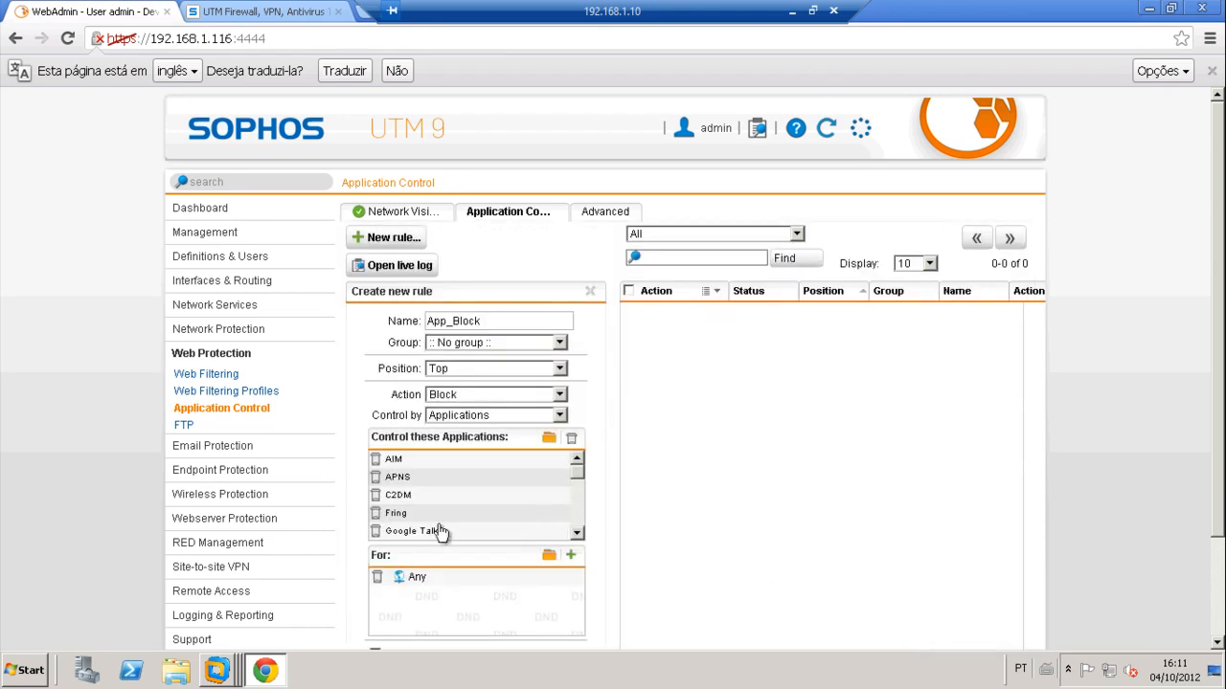
Step: Replace Any with Internal (Network) as the source, add comment 'Block', and save App_Block
left_click_drag(578, 535, 579, 534)
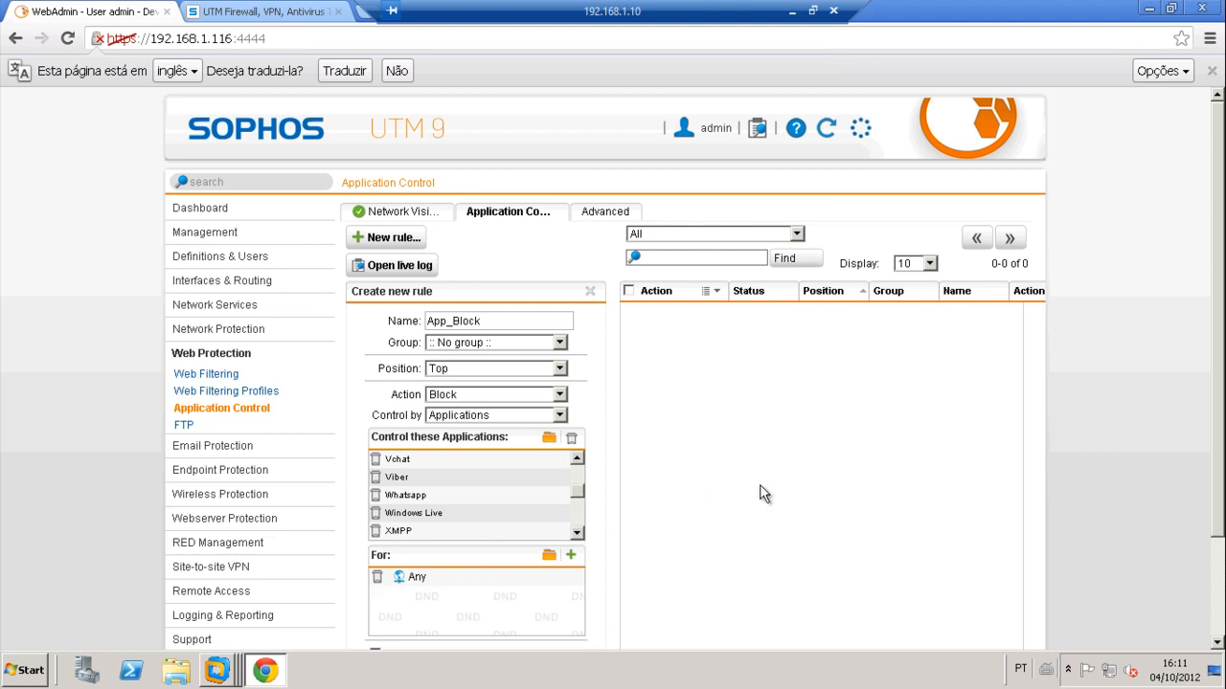
scroll(761, 495, "down", 3)
left_click(377, 509)
left_click(548, 489)
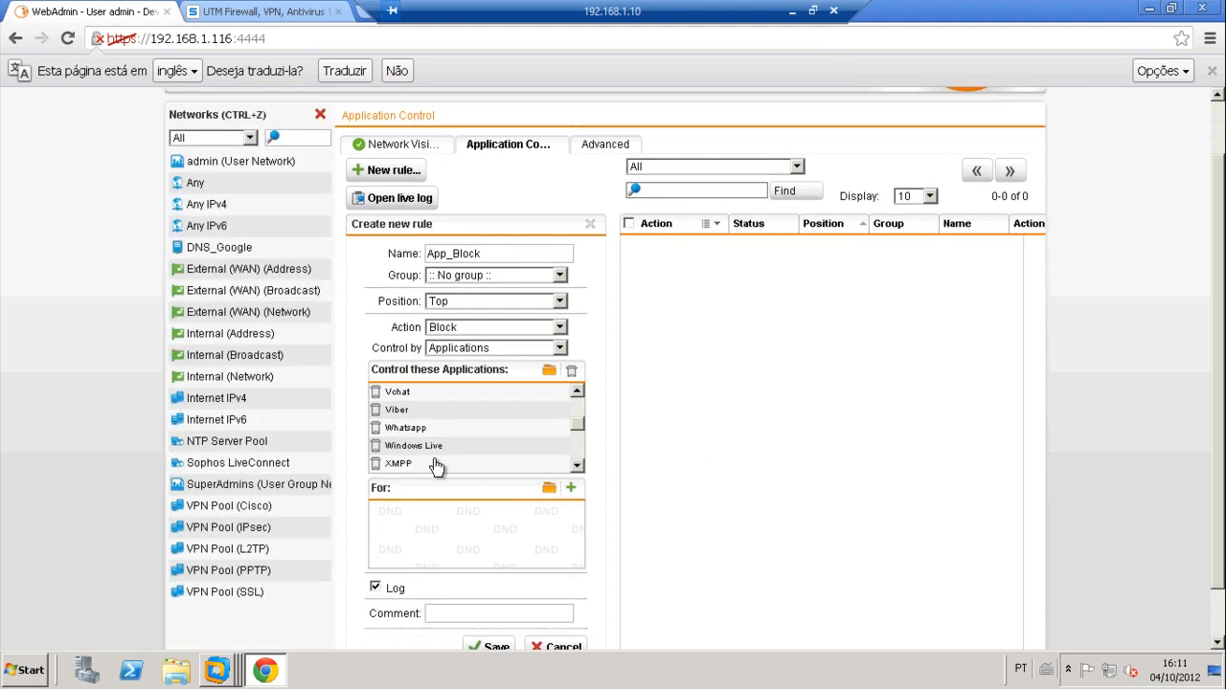
left_click(293, 140)
type("In")
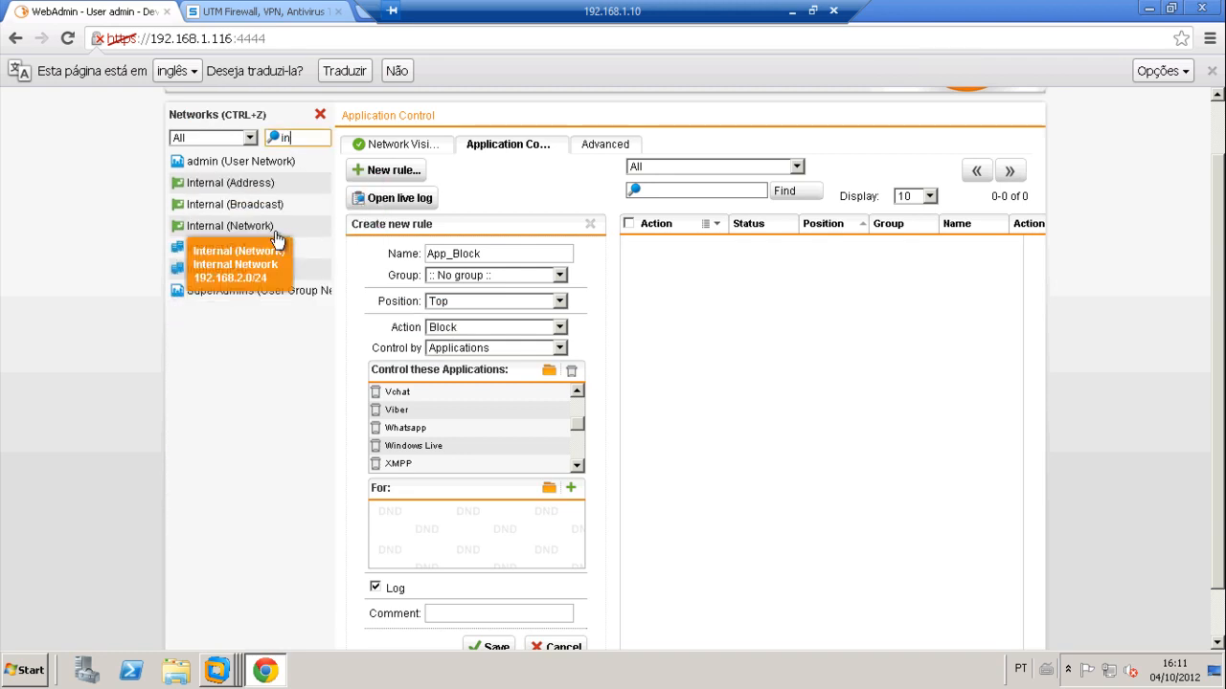
left_click_drag(254, 226, 410, 409)
left_click_drag(444, 484, 440, 514)
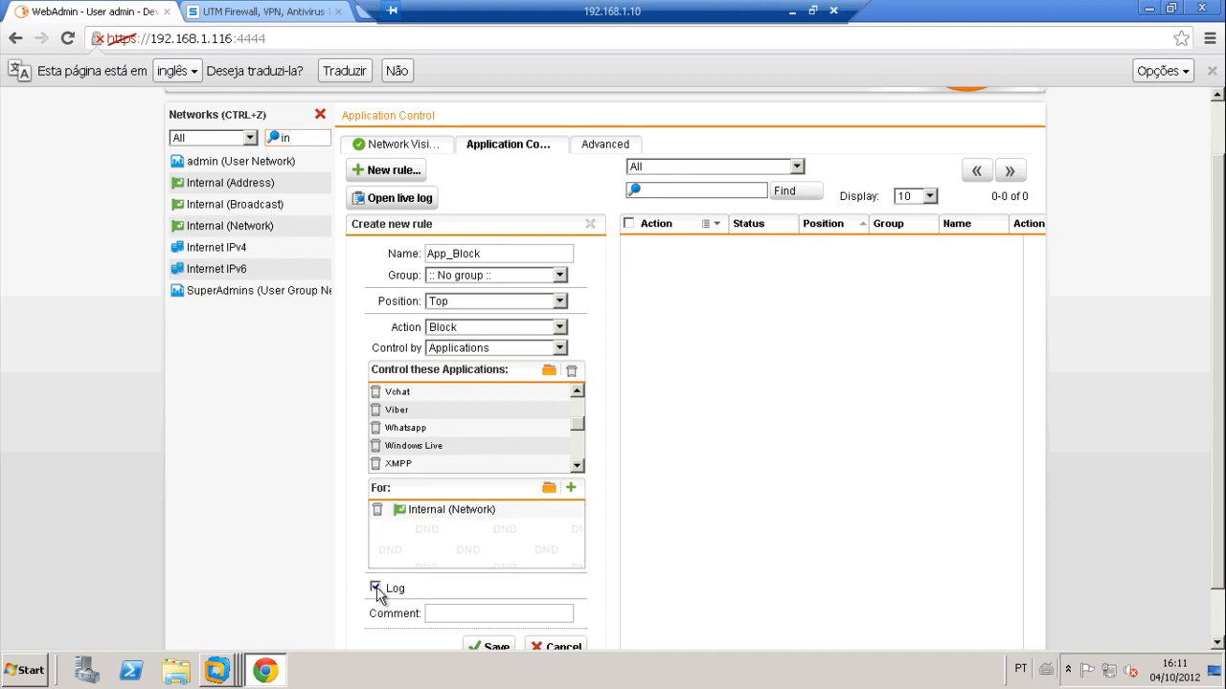
left_click(454, 613)
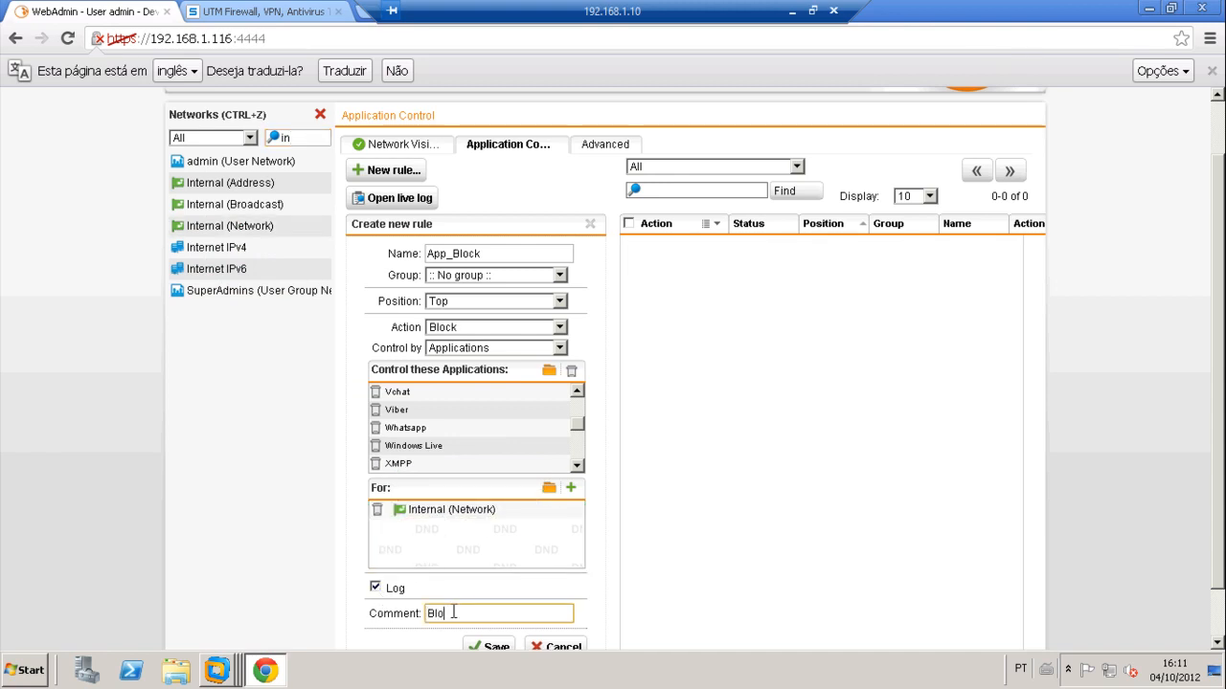
left_click(494, 648)
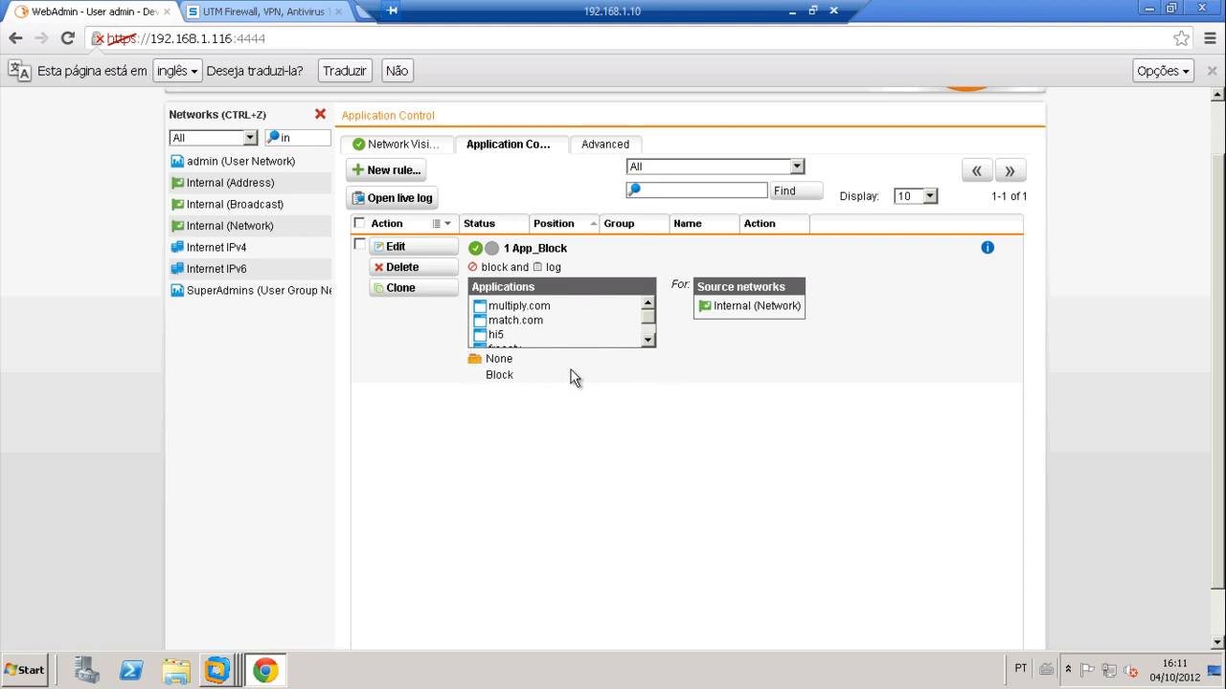
Step: Start another new rule and remove Any from its source networks
left_click(392, 170)
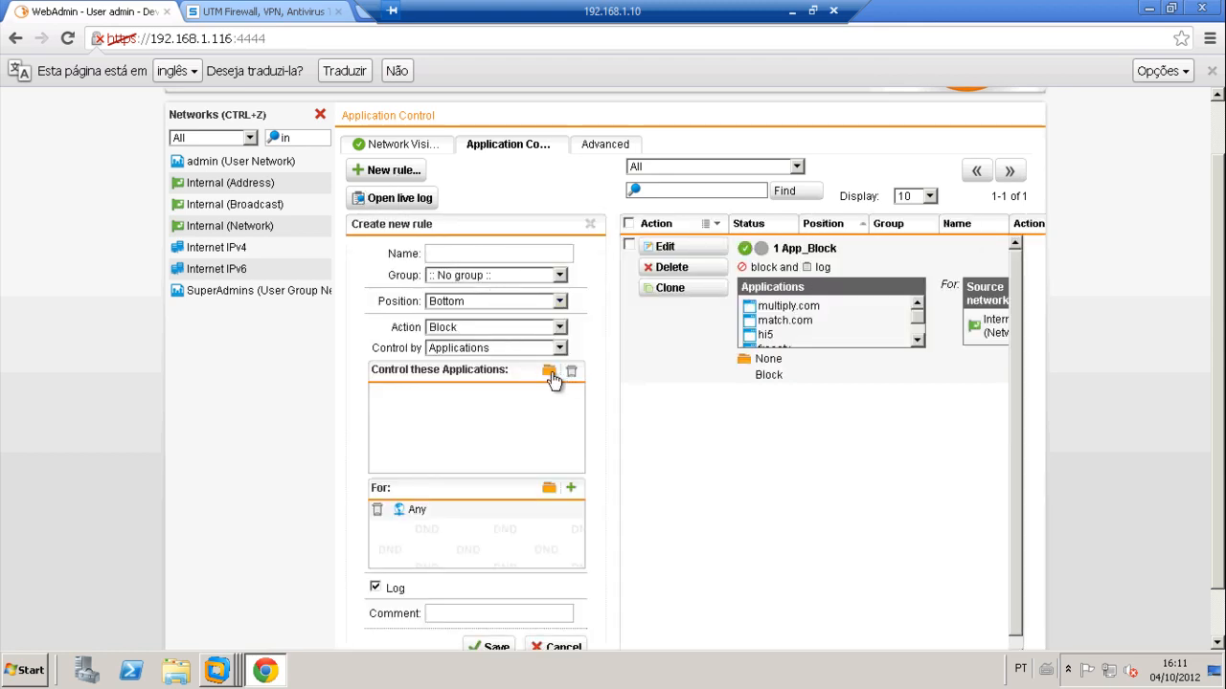
left_click(376, 510)
left_click(552, 493)
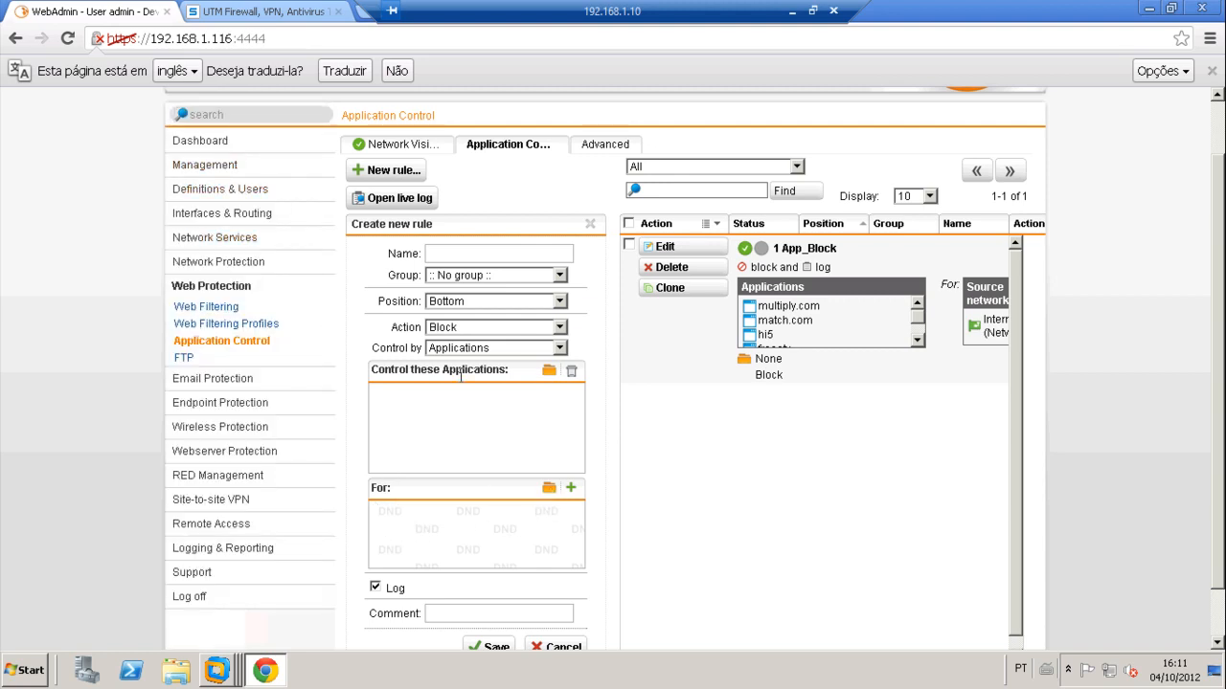
left_click(551, 491)
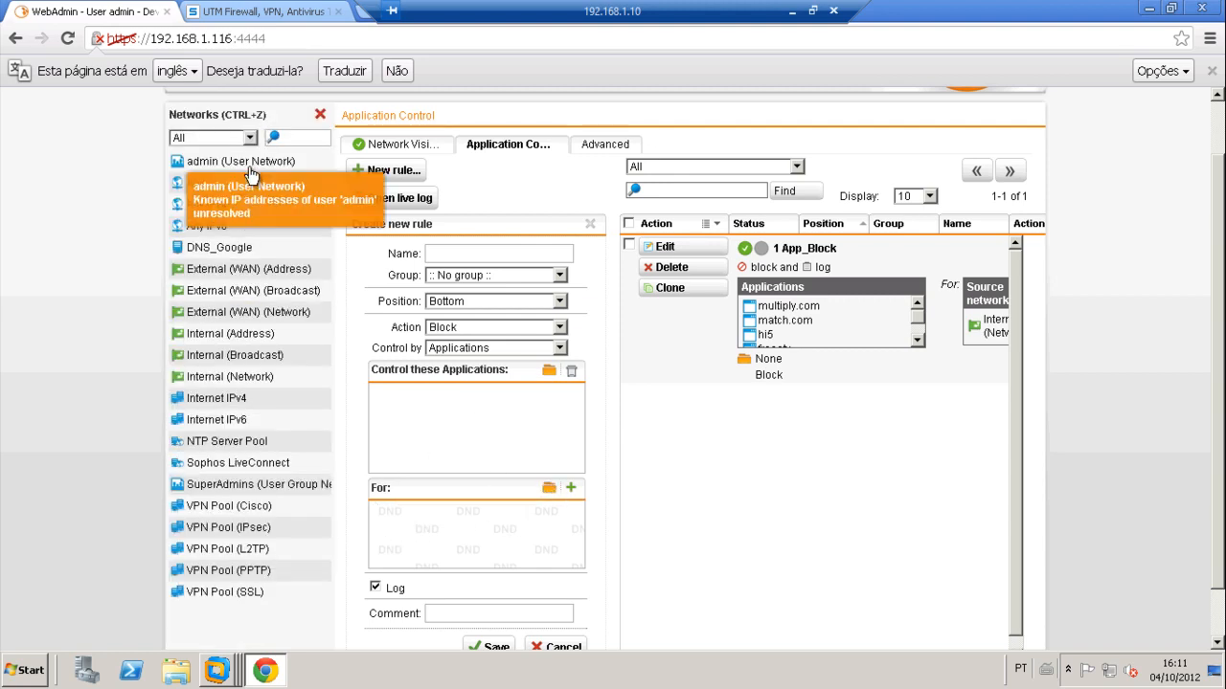
left_click(312, 137)
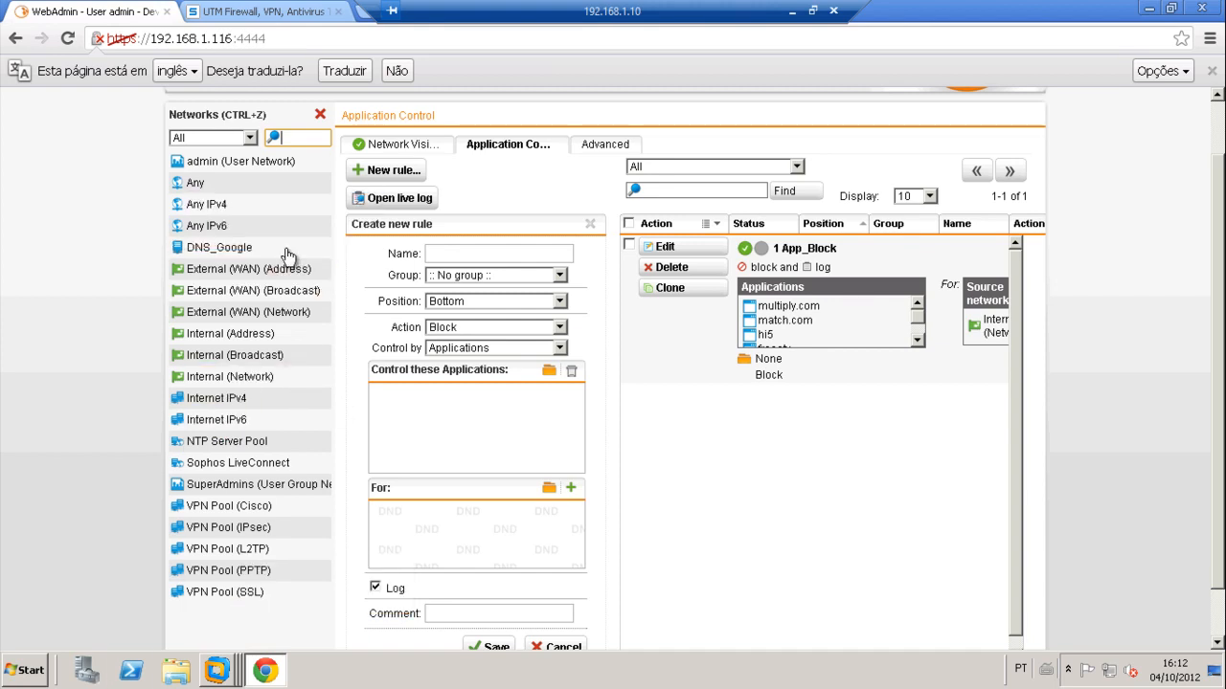
left_click(320, 114)
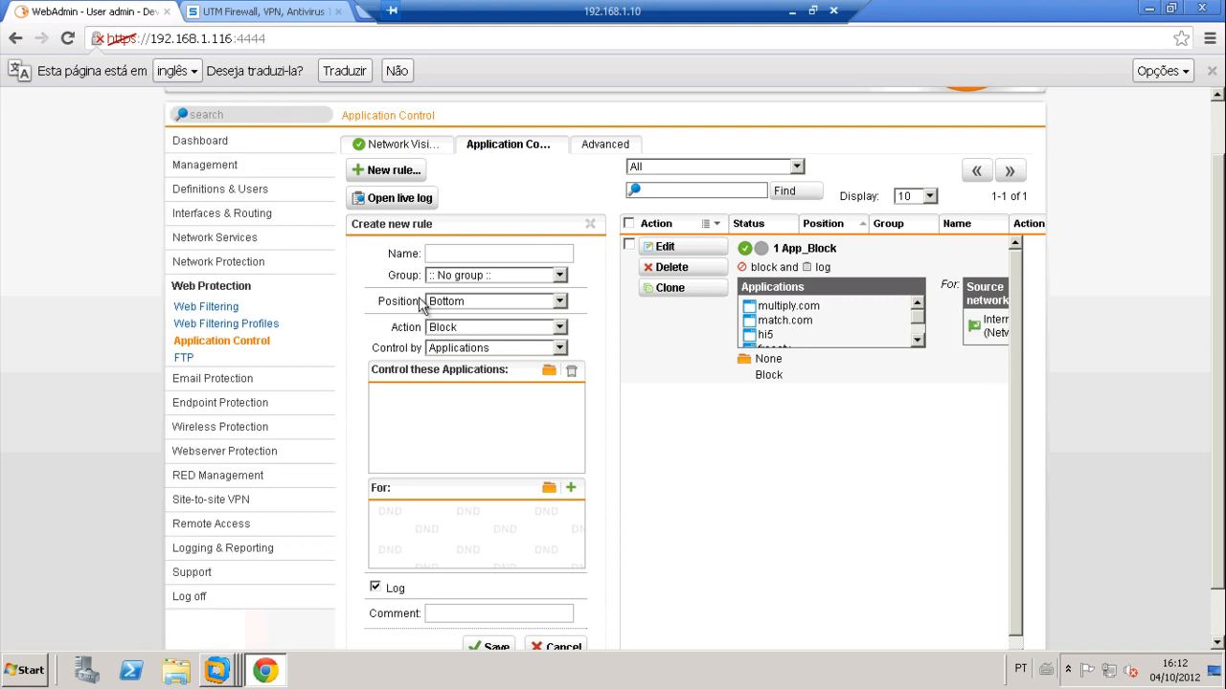
Step: Name the new rule, set it to Allow at Top, controlling by applications
left_click(463, 328)
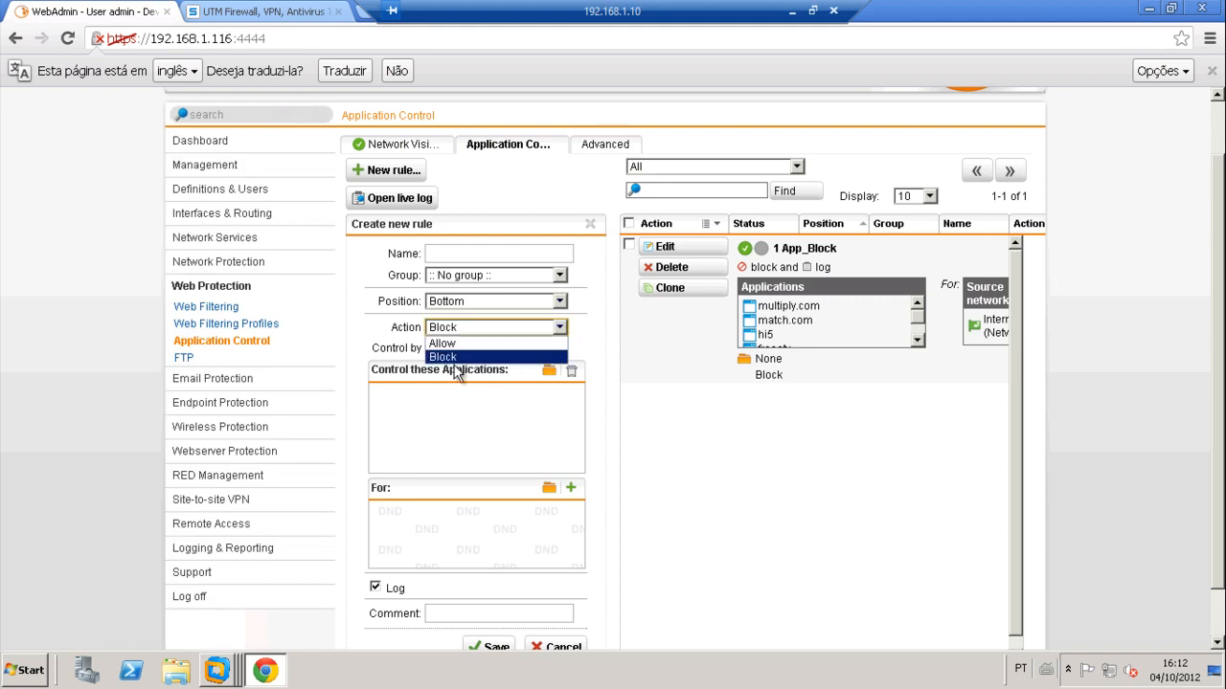
left_click(453, 350)
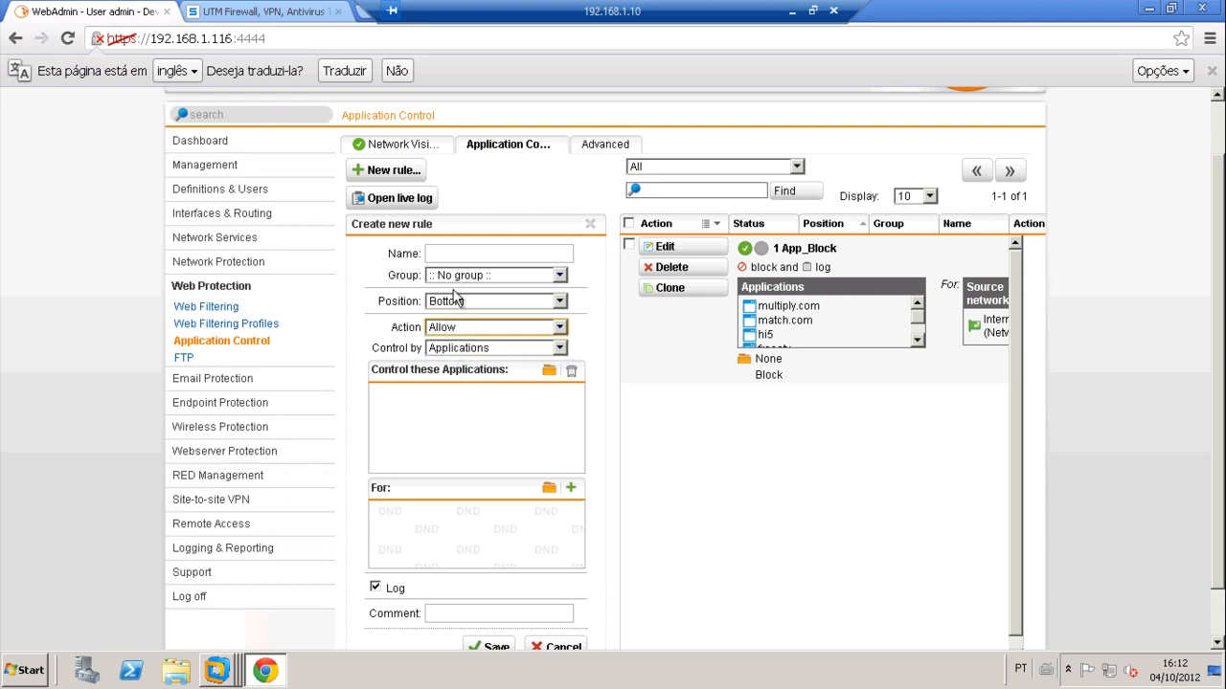
left_click(461, 301)
left_click(459, 313)
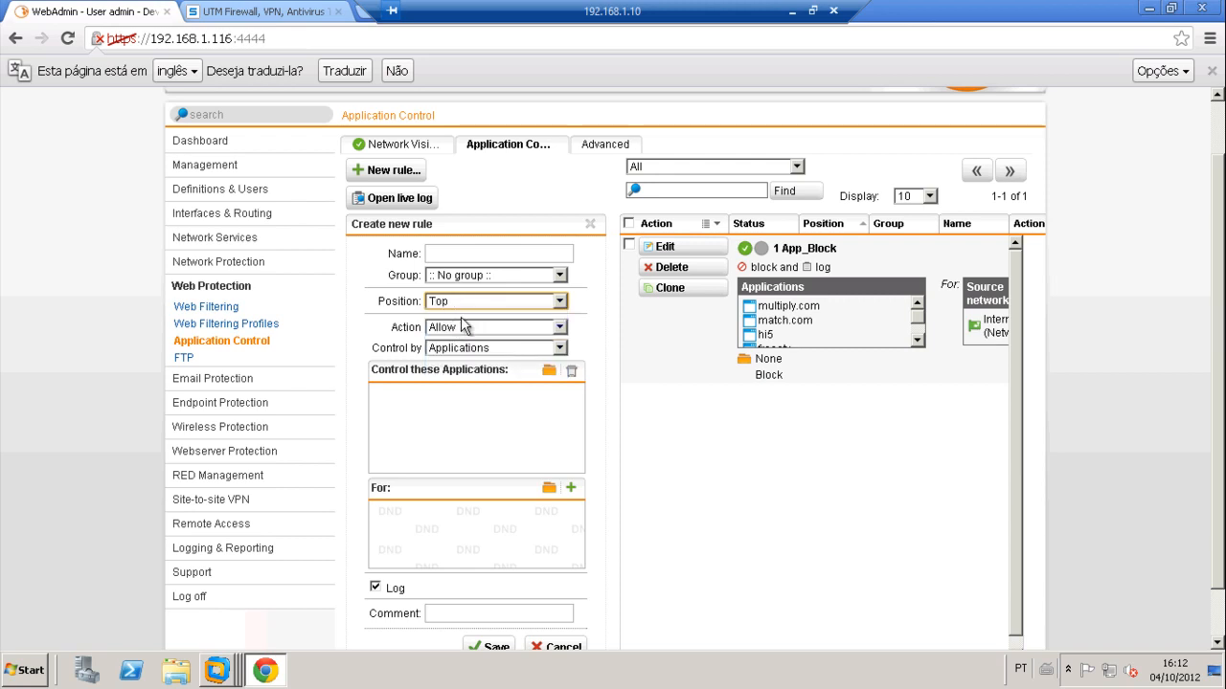
left_click(446, 254)
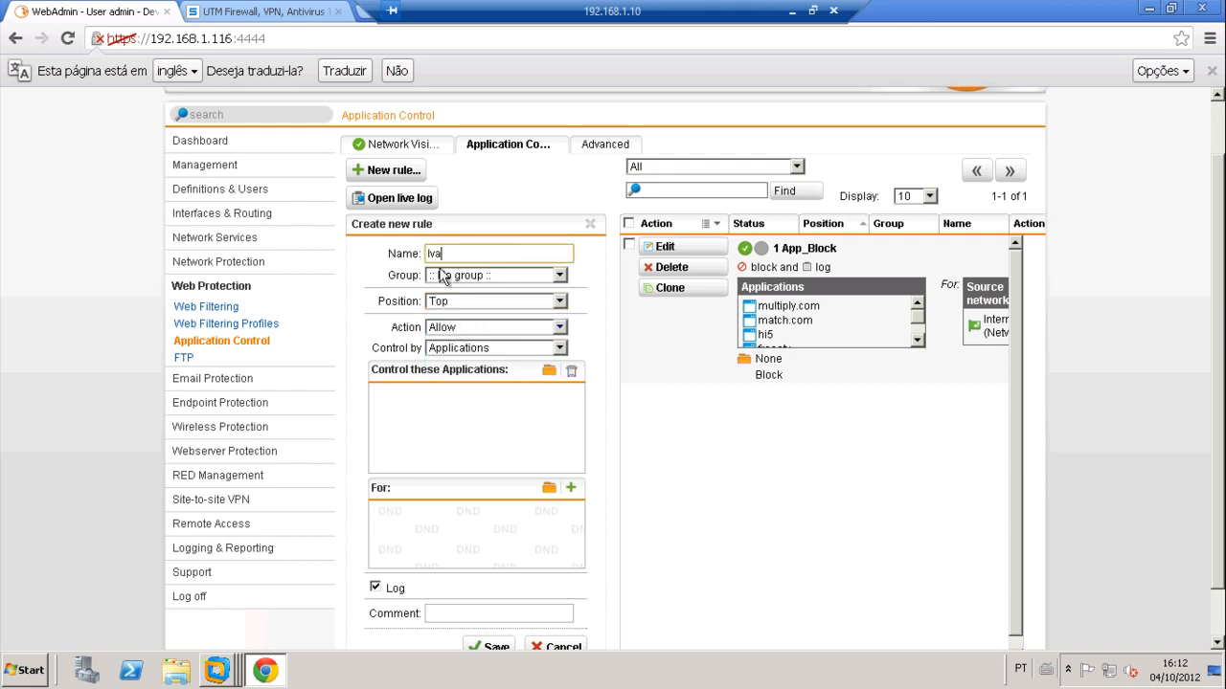
left_click(562, 349)
left_click(536, 364)
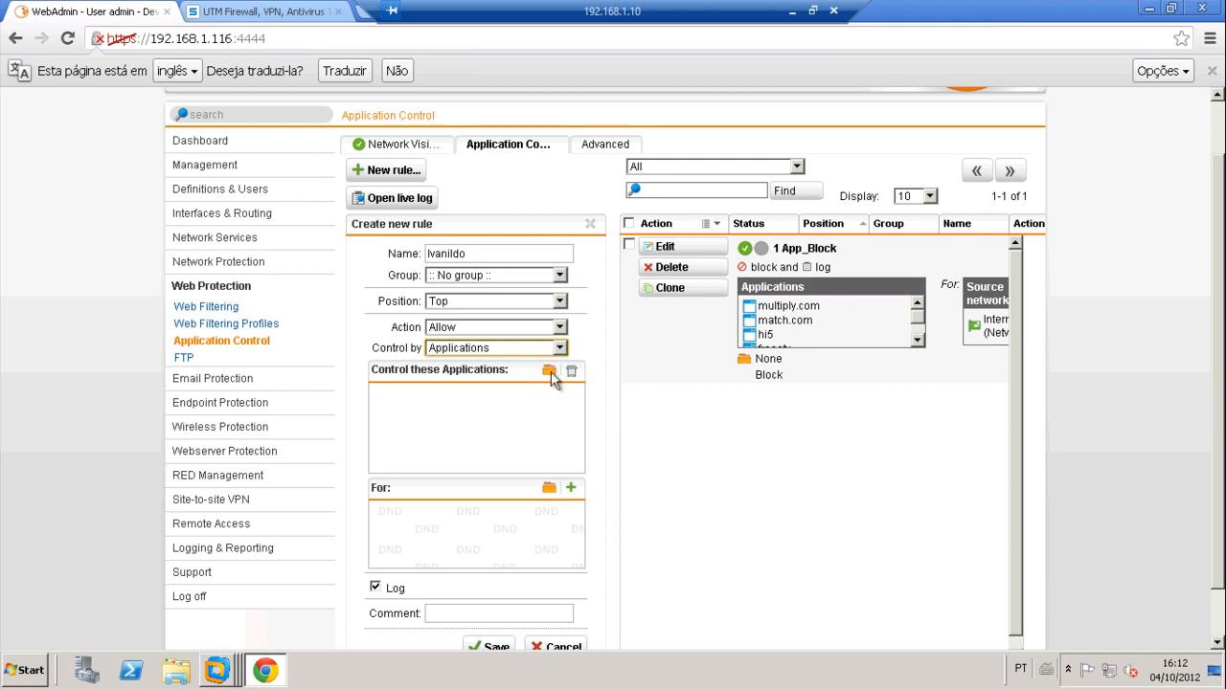
left_click(546, 370)
left_click(444, 205)
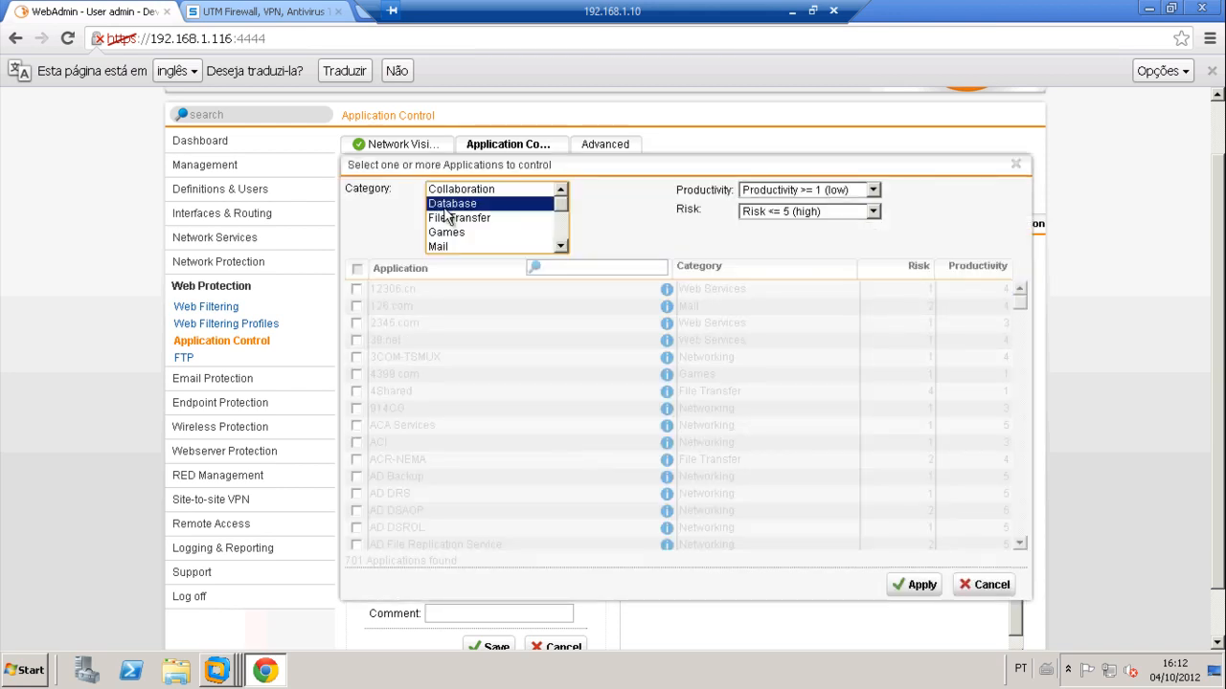
Step: Tick all Messaging and Social Networking applications and apply them to the Allow rule
left_click(444, 246)
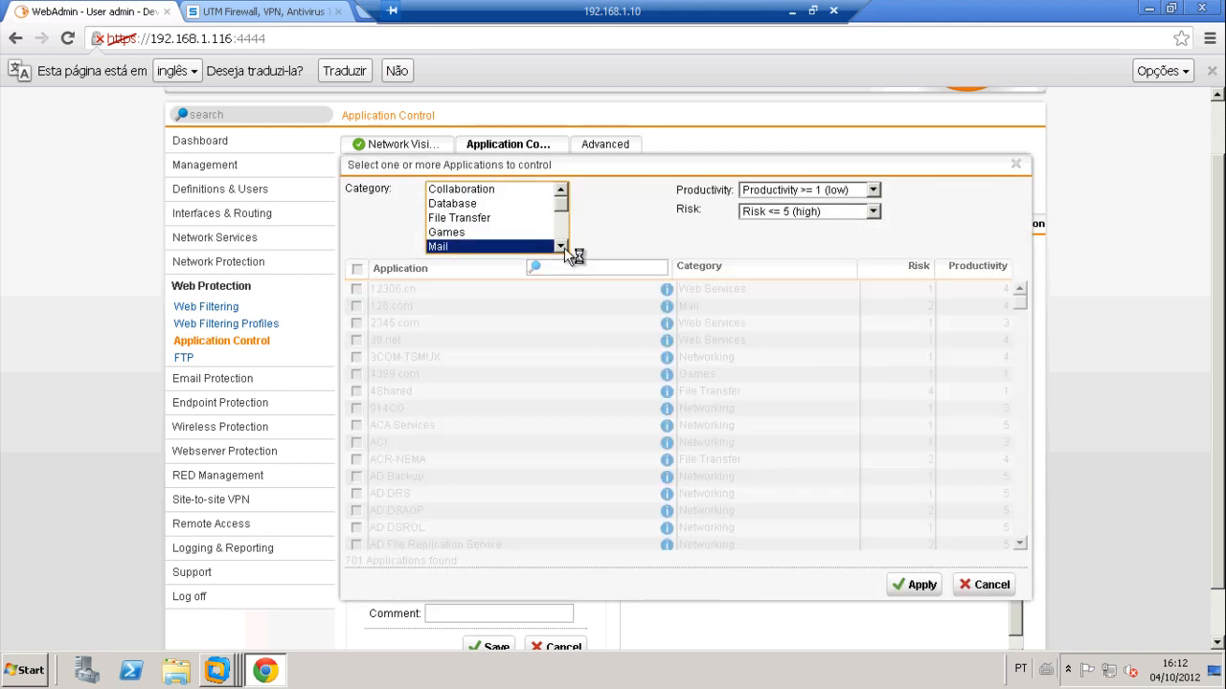
left_click(563, 247)
left_click(564, 247)
left_click(474, 233)
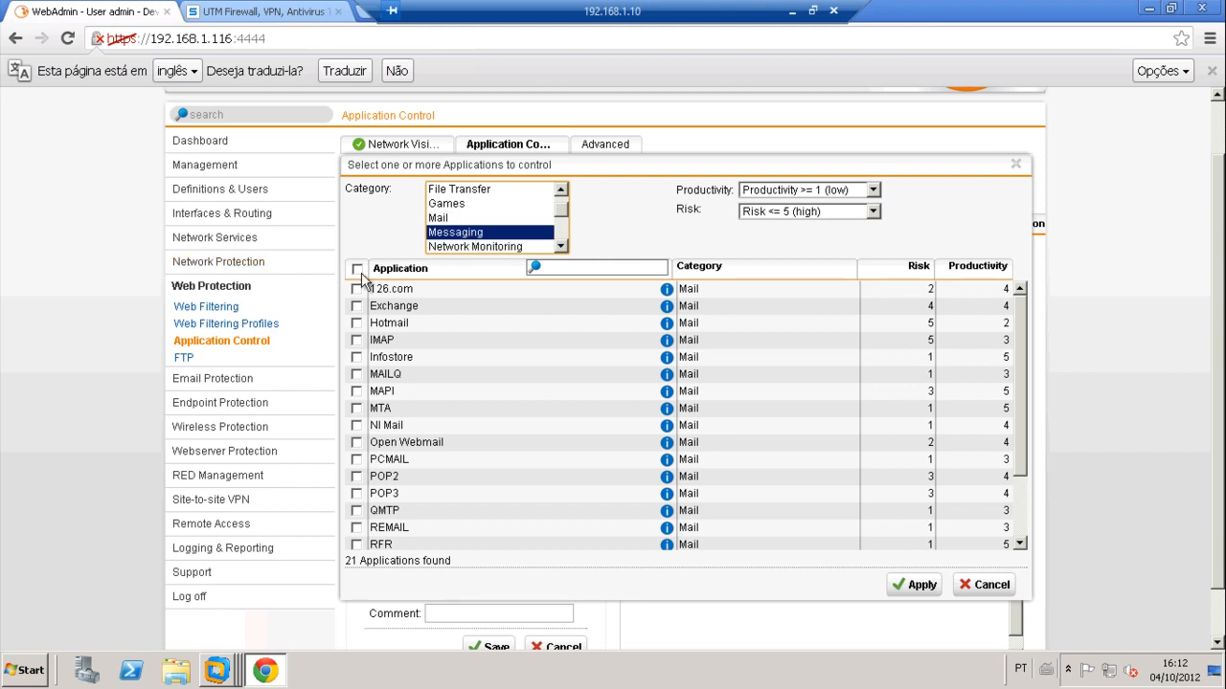
left_click(357, 270)
left_click_drag(480, 250, 481, 248)
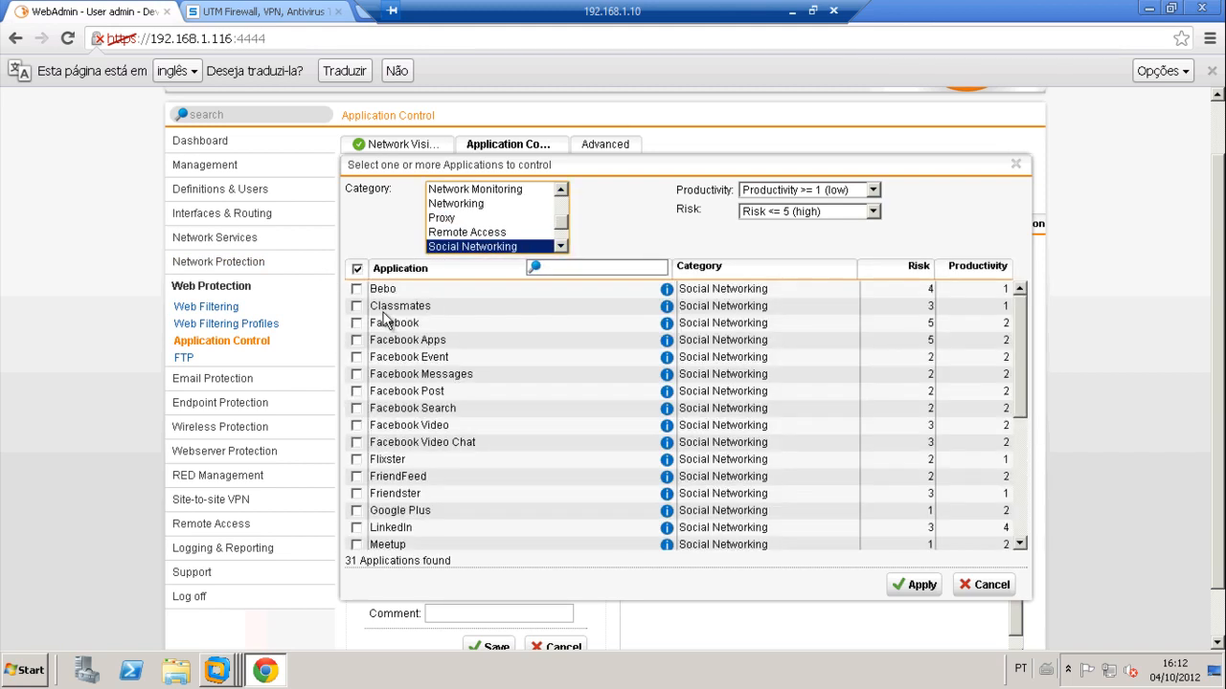
left_click(357, 270)
left_click(357, 271)
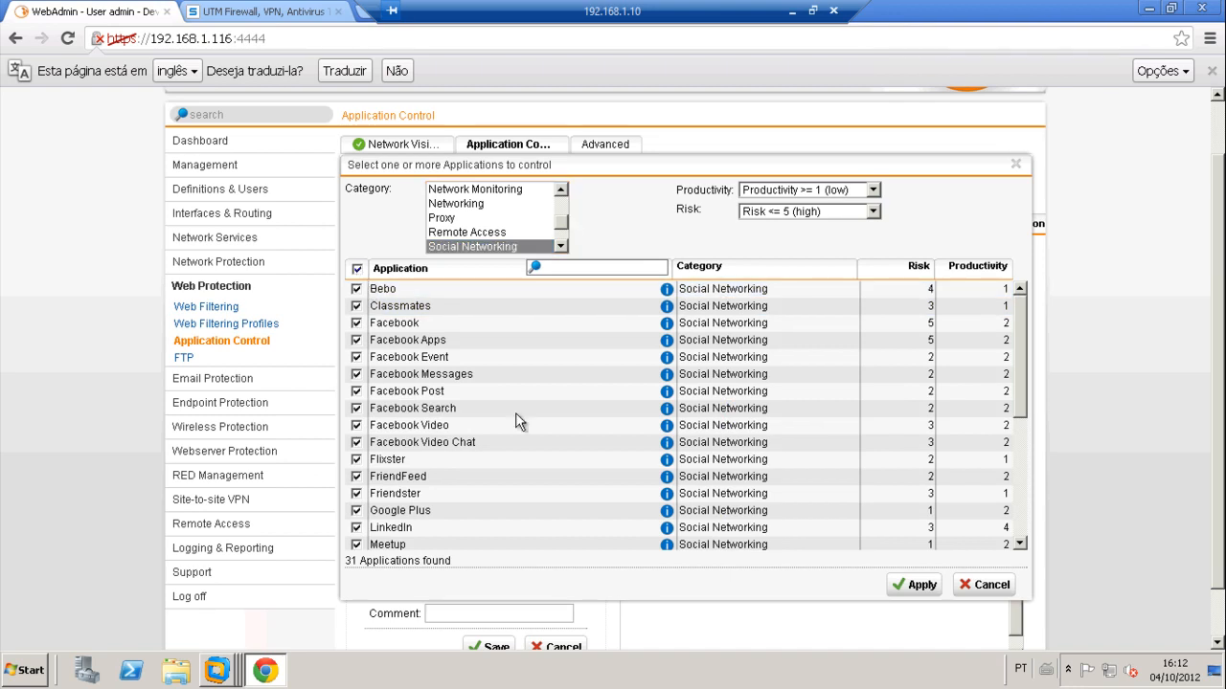
left_click(915, 585)
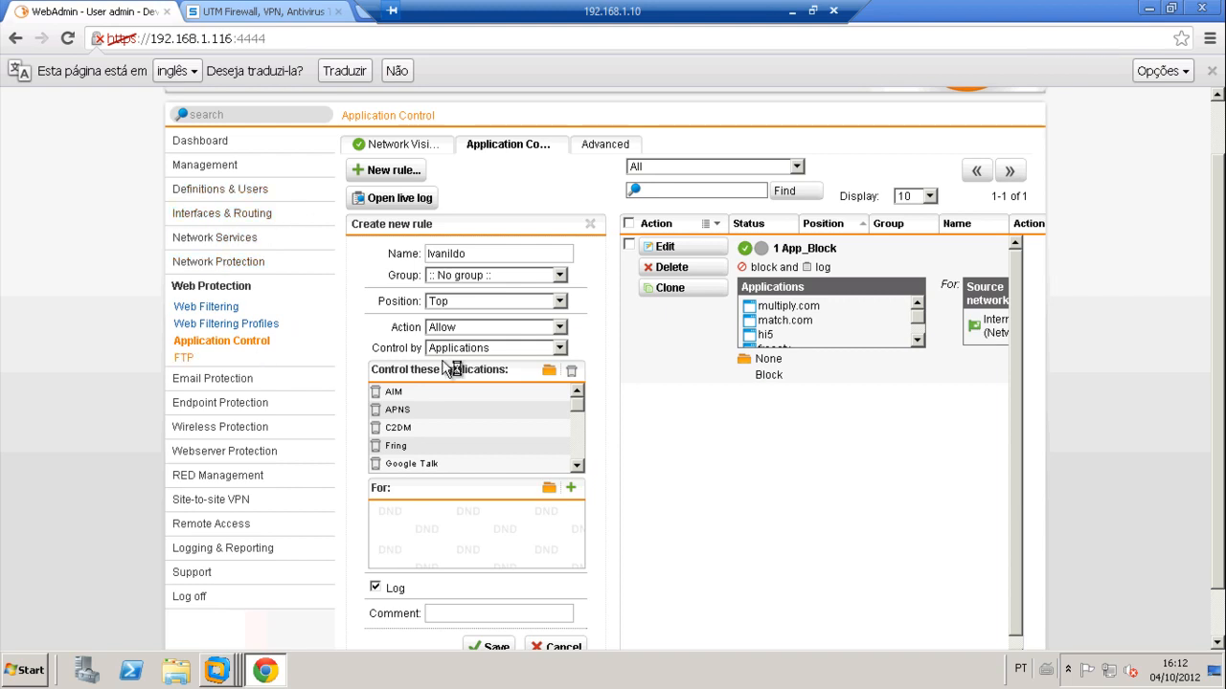
Step: Create a Host definition for 192.168.2.150 and add it to the rule's For list
left_click(571, 488)
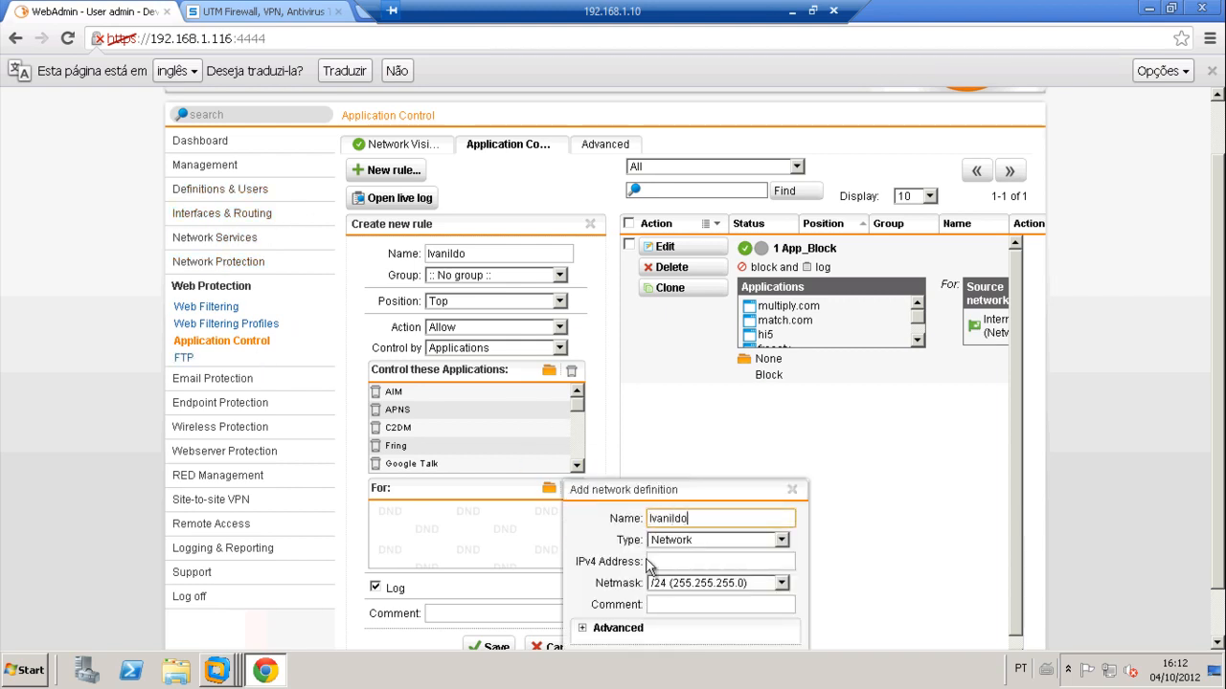
left_click(676, 563)
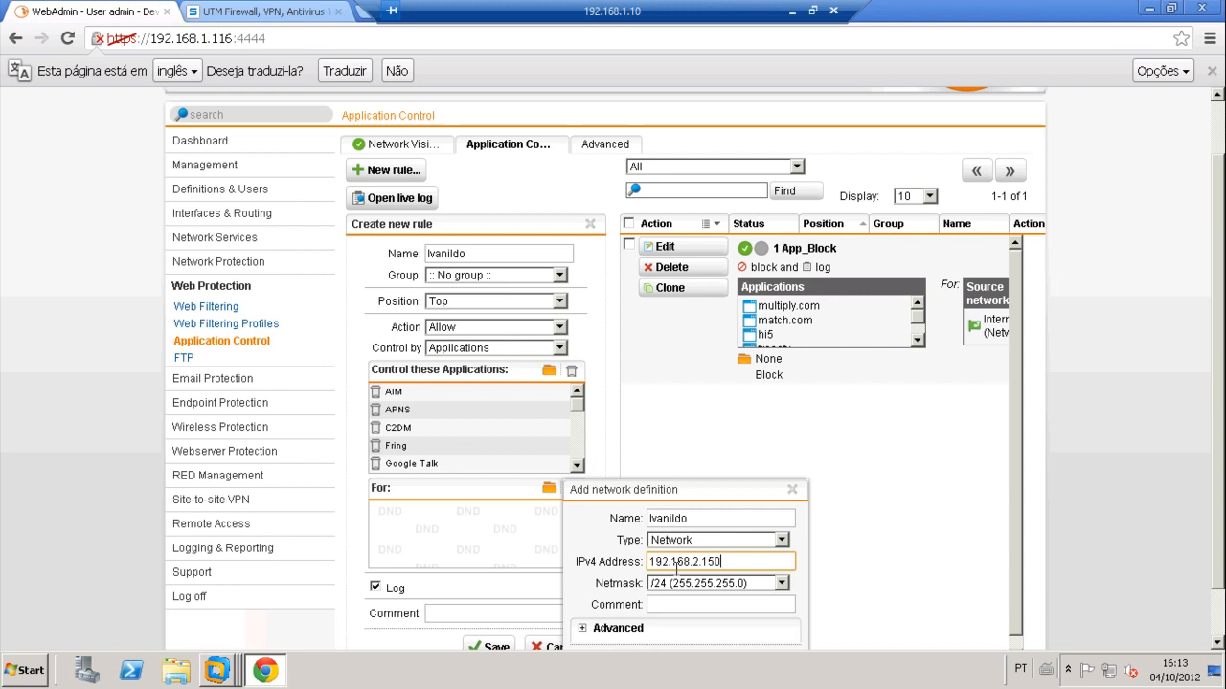
left_click_drag(1017, 510, 1013, 593)
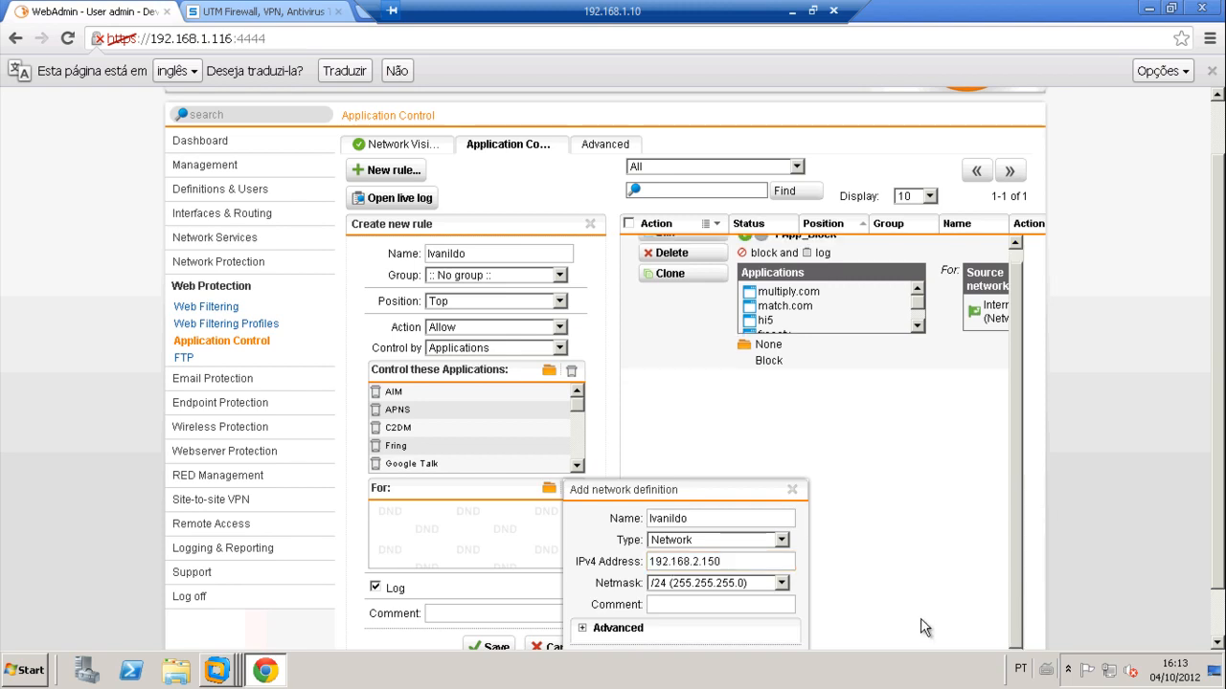
scroll(1025, 541, "down", 1)
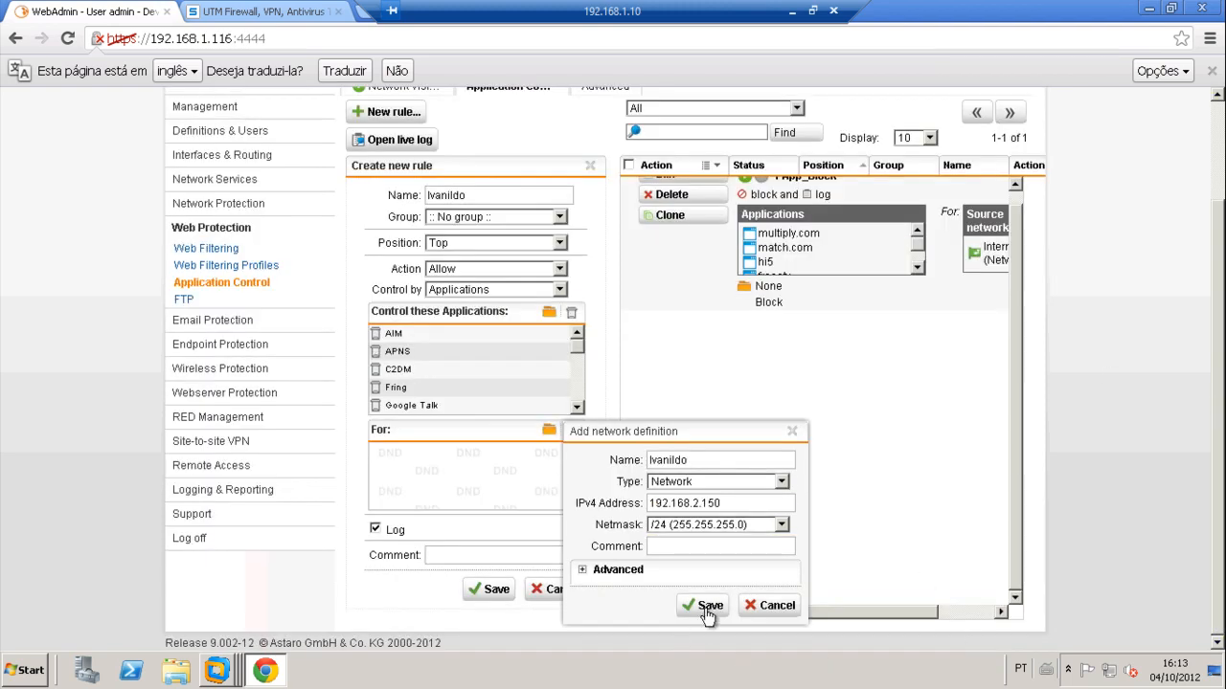
left_click(706, 610)
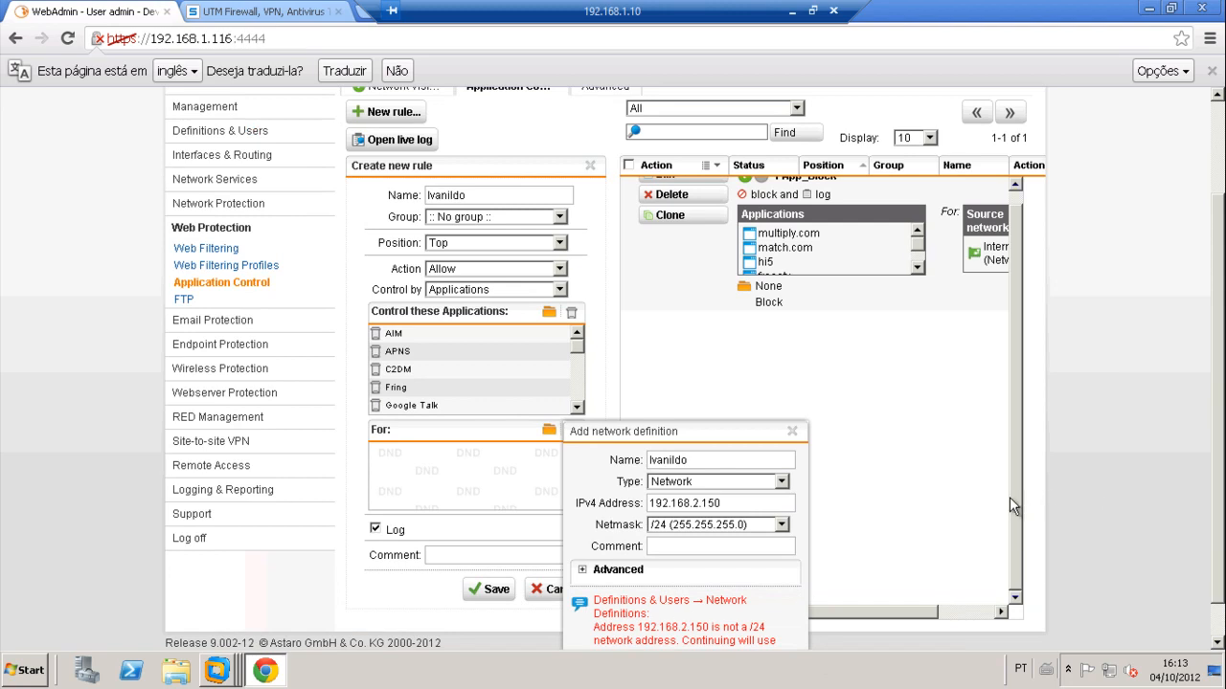
left_click(781, 482)
left_click(694, 546)
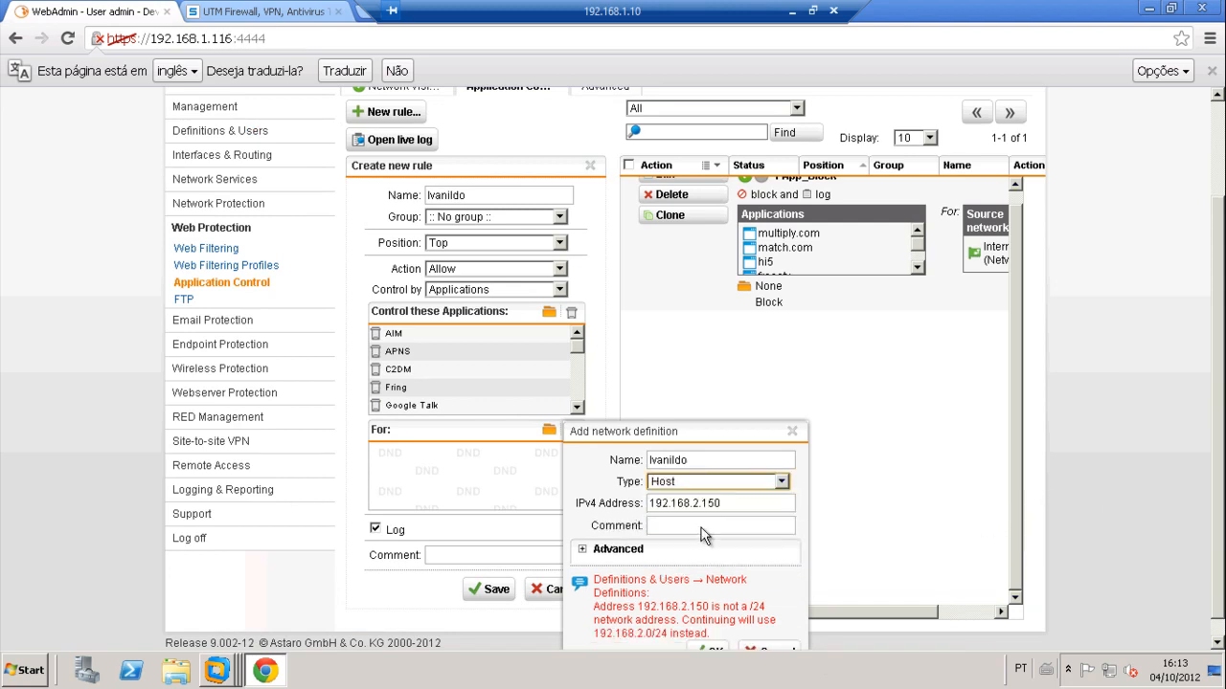
left_click(713, 650)
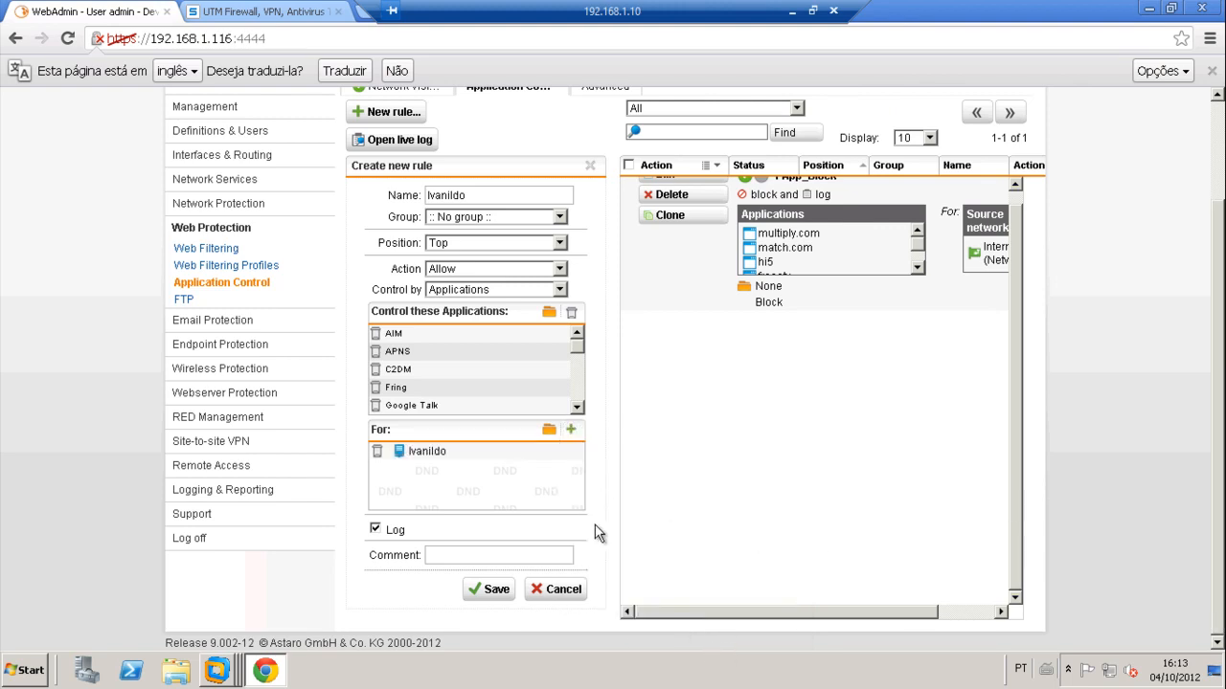
Step: Save the Allow rule with a comment and reload Application Control to confirm it's first
left_click(484, 557)
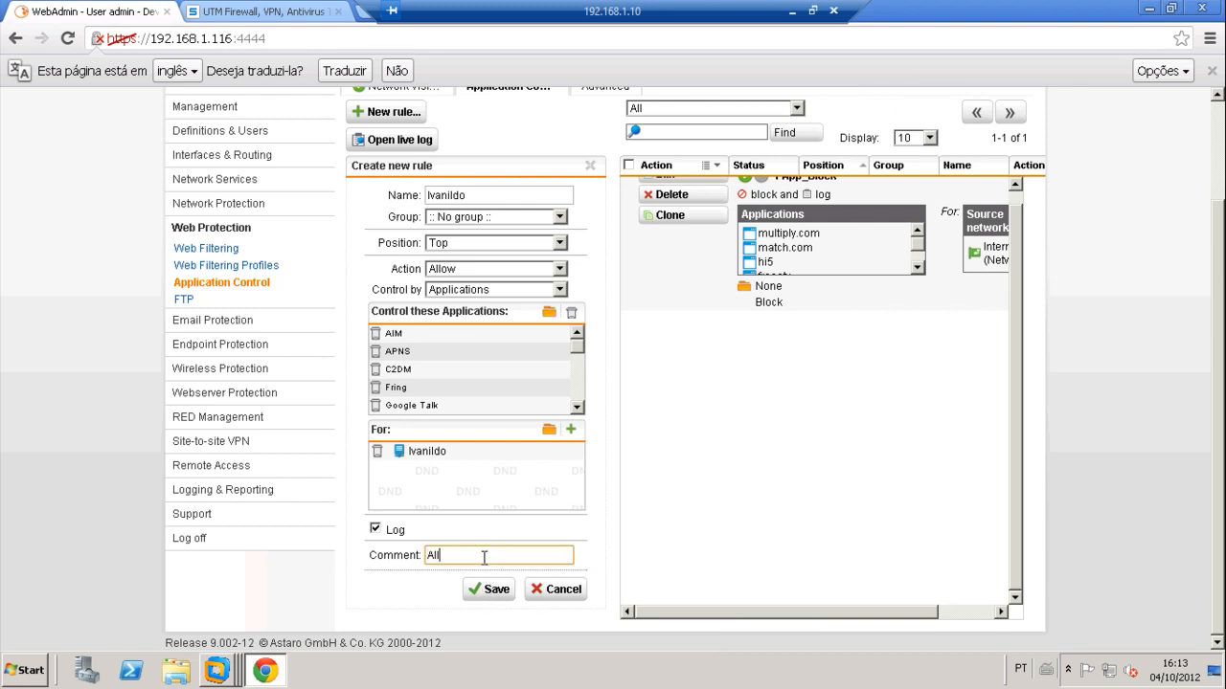
left_click(489, 594)
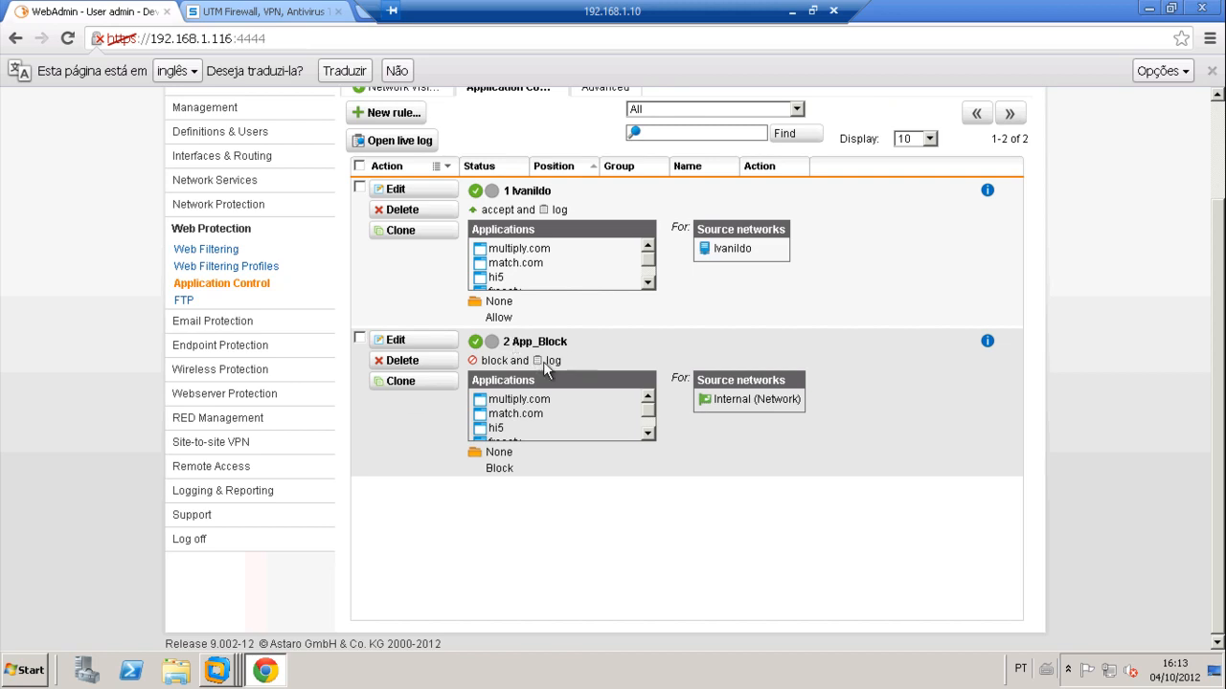
scroll(226, 236, "up", 3)
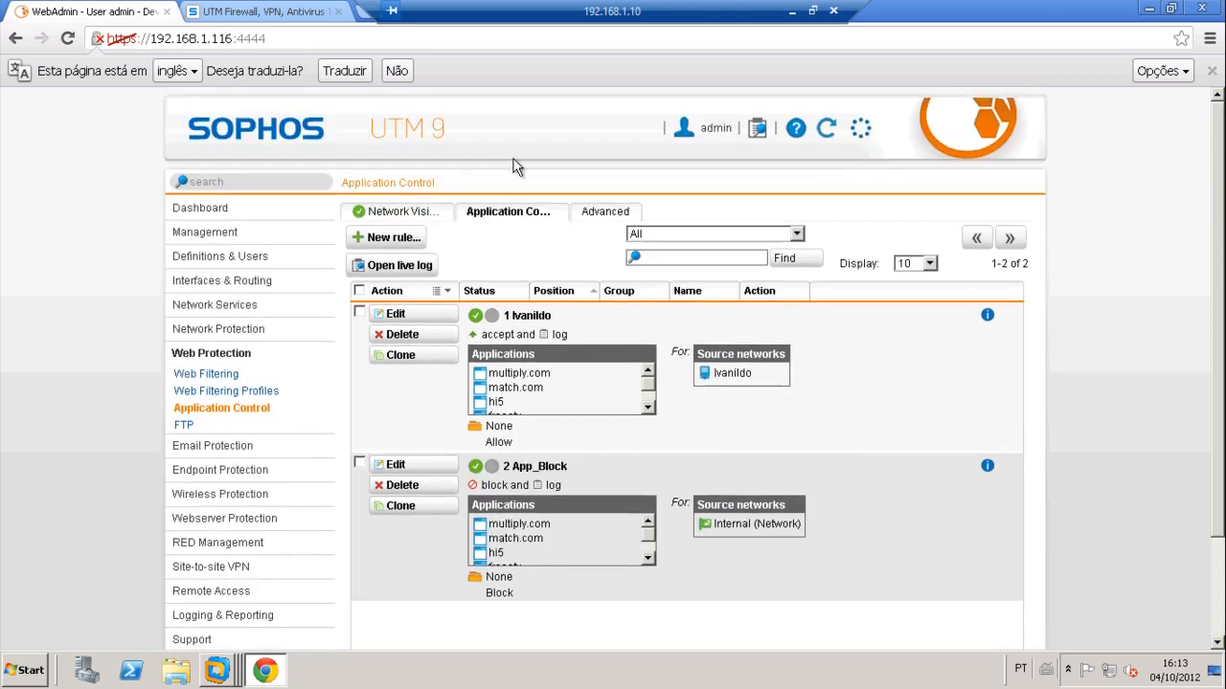
left_click(234, 412)
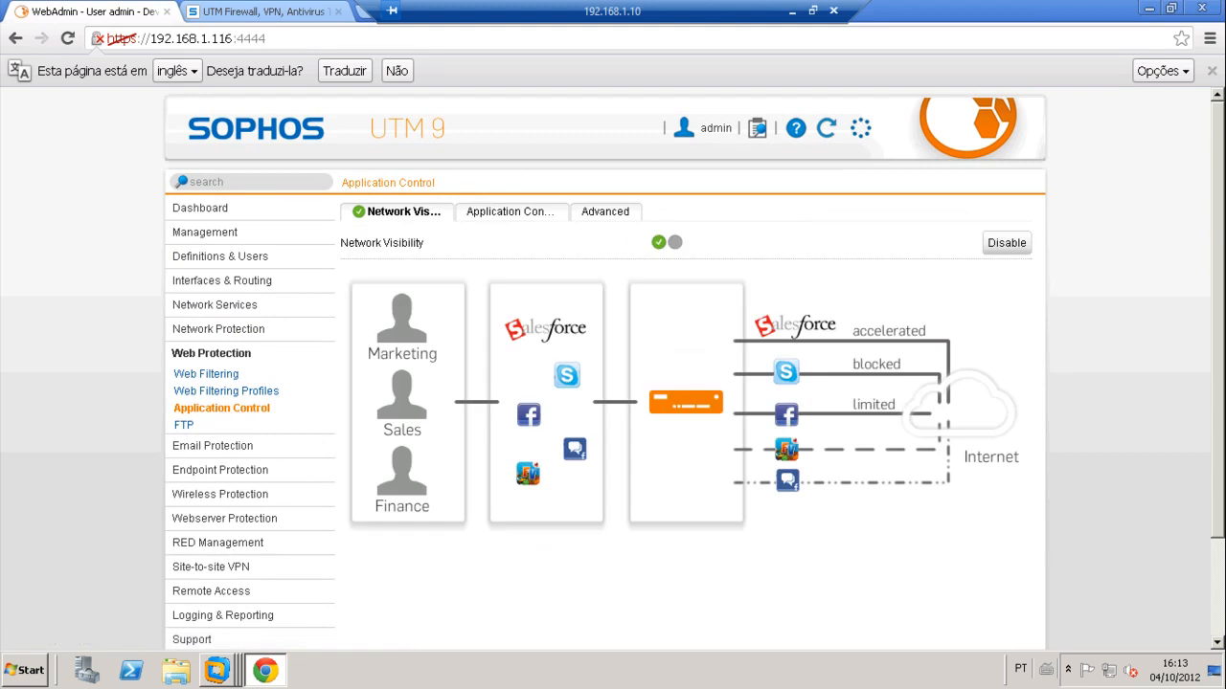
mouse_move(228, 670)
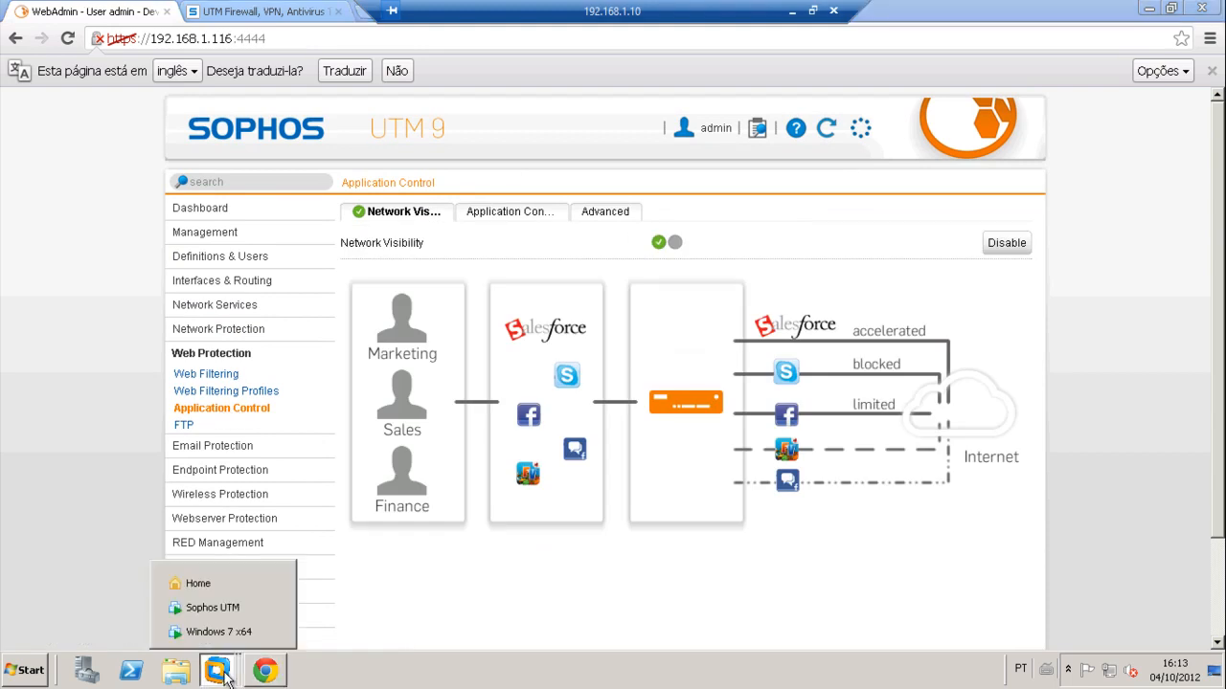
left_click(224, 612)
left_click(261, 673)
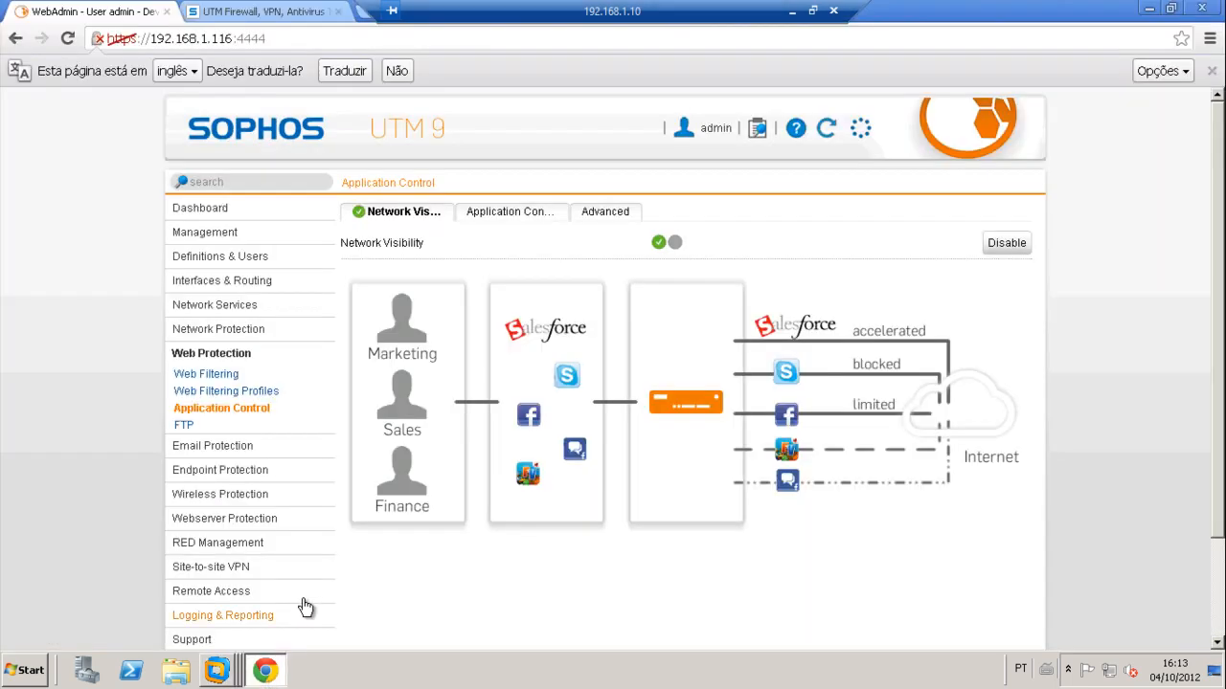
Step: In the Windows 7 VM, browse to facebook.com to test the block
mouse_move(216, 666)
left_click(230, 632)
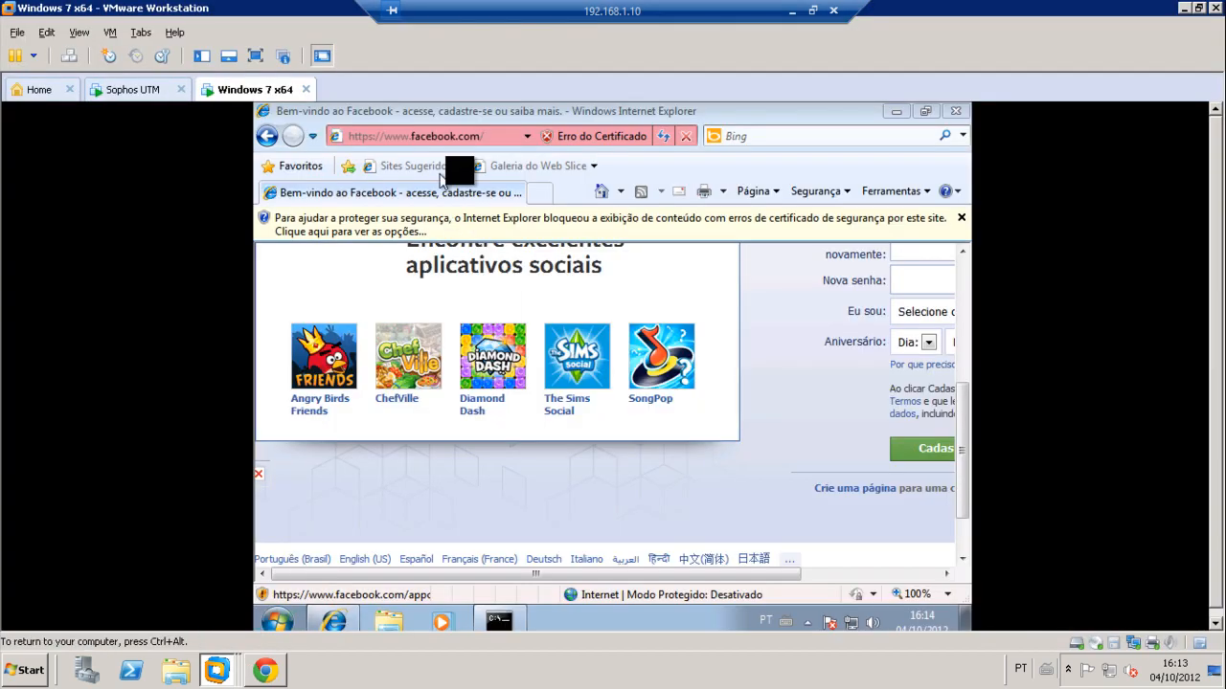
left_click(490, 136)
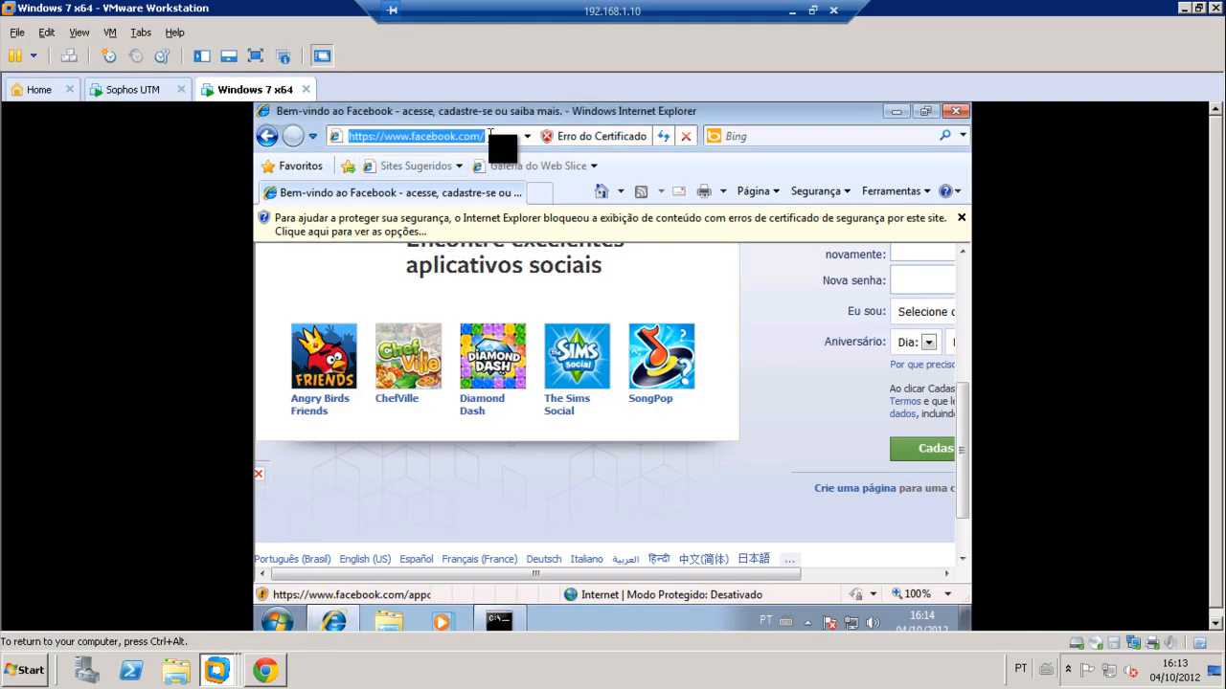
type("www")
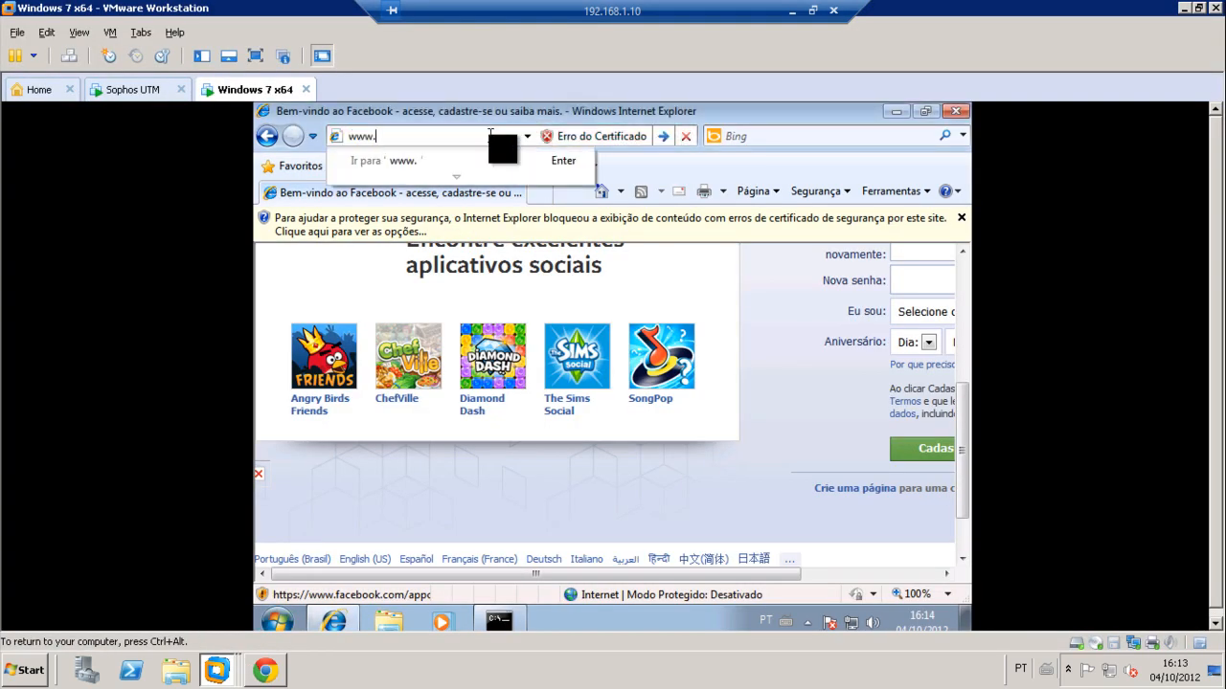
type(".face")
key("Down")
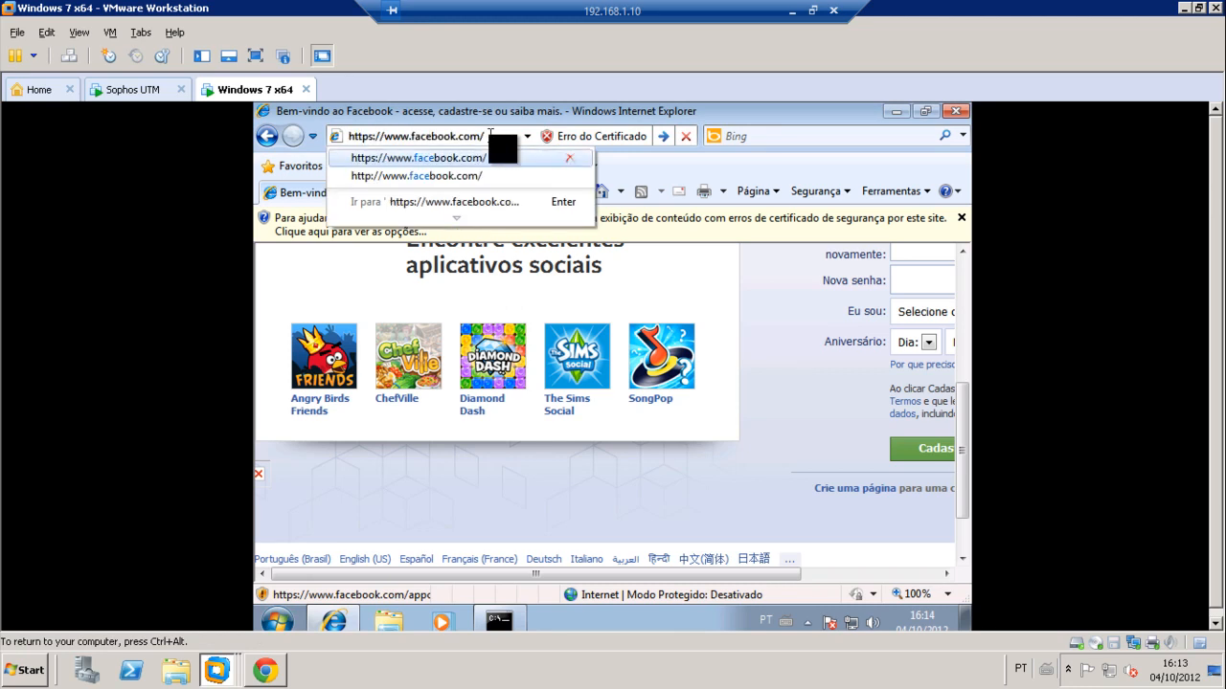
key("Return")
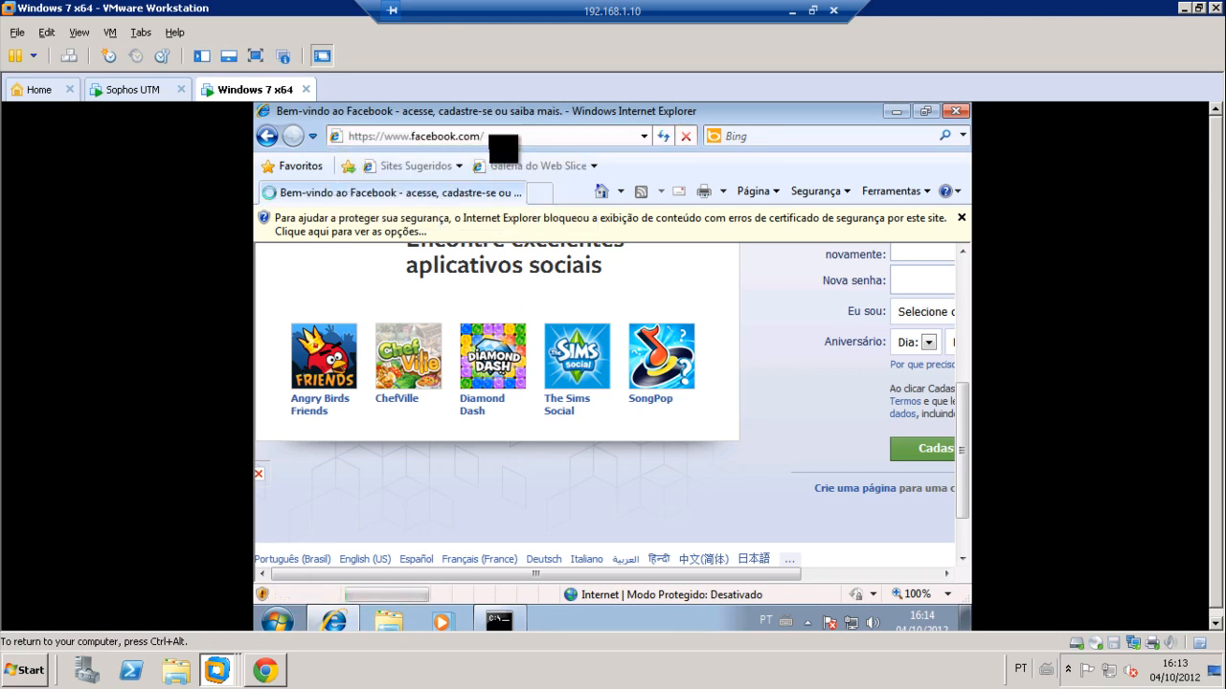
Step: Check the Application line on the 'Content blocked' page, then return to Sophos WebAdmin
scroll(654, 505, "down", 1)
scroll(654, 506, "down", 2)
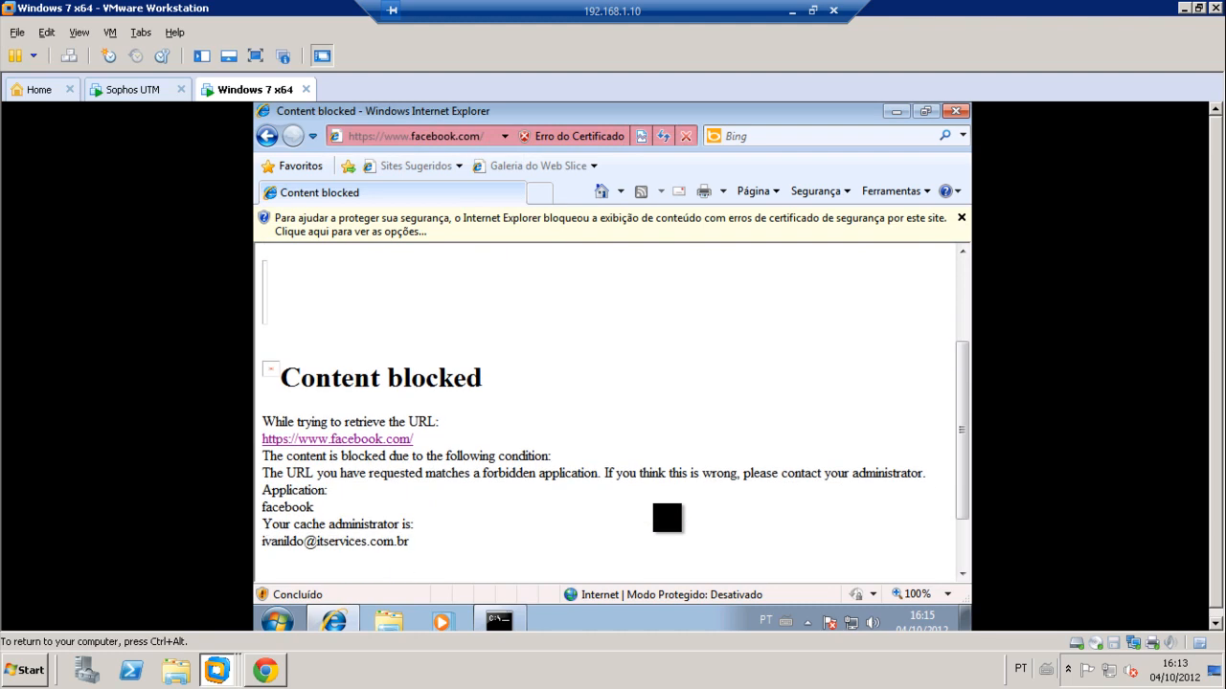
scroll(661, 518, "down", 1)
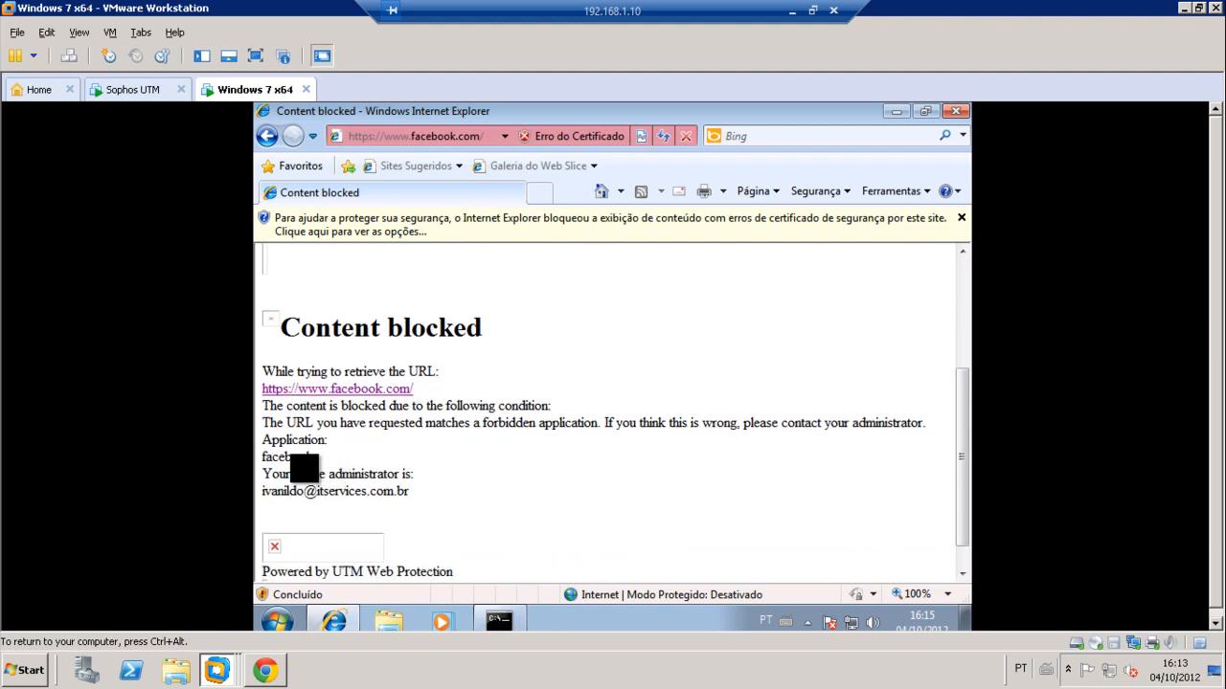
left_click_drag(266, 439, 331, 446)
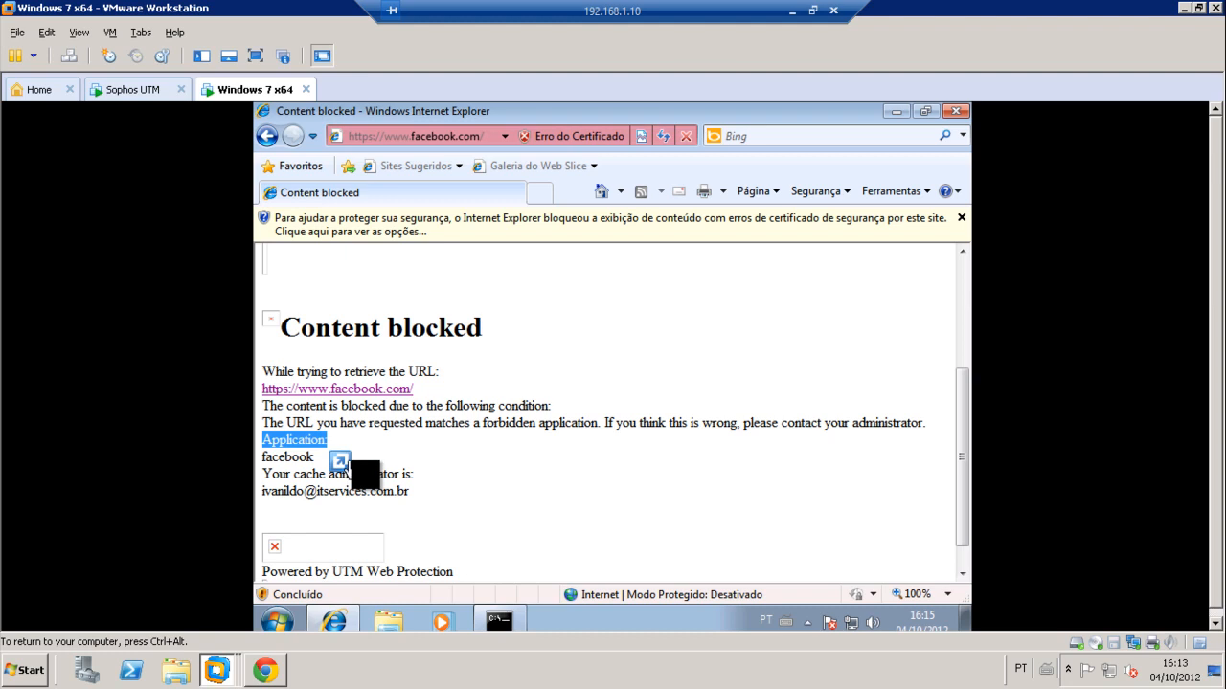
left_click(425, 452)
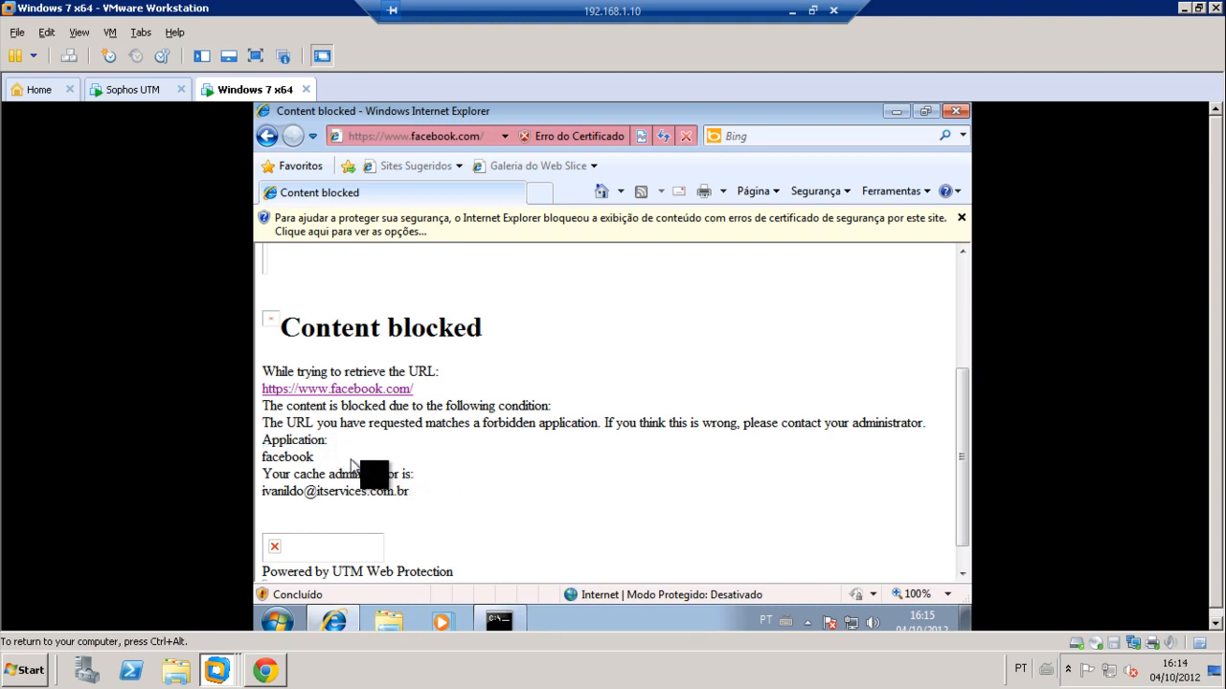
scroll(335, 479, "up", 4)
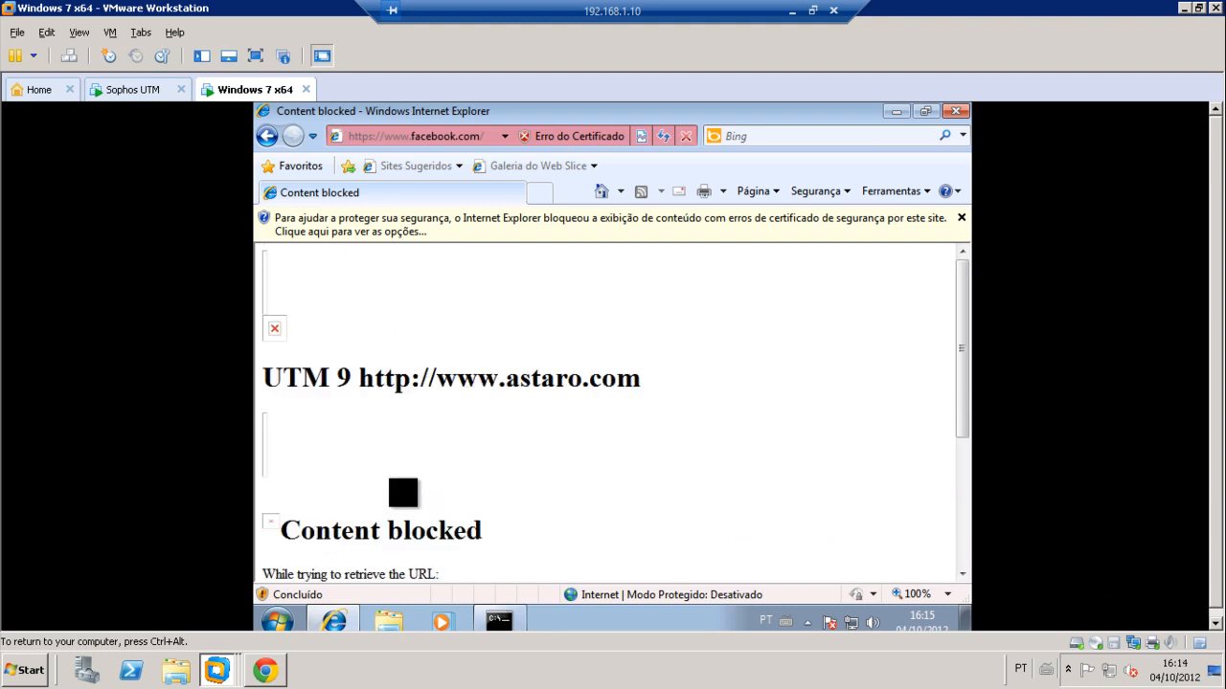
left_click(266, 674)
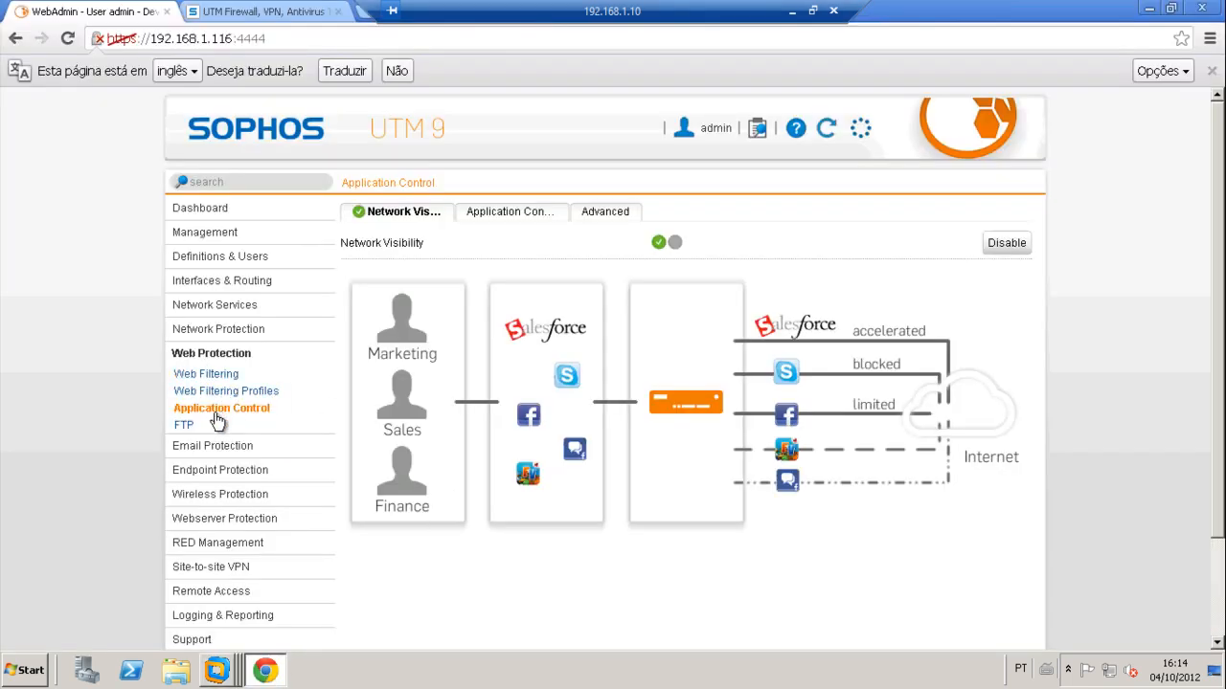
Step: Review Web Filtering's URL Filtering and Categories tabs, where only Nudity is blocked
left_click(219, 379)
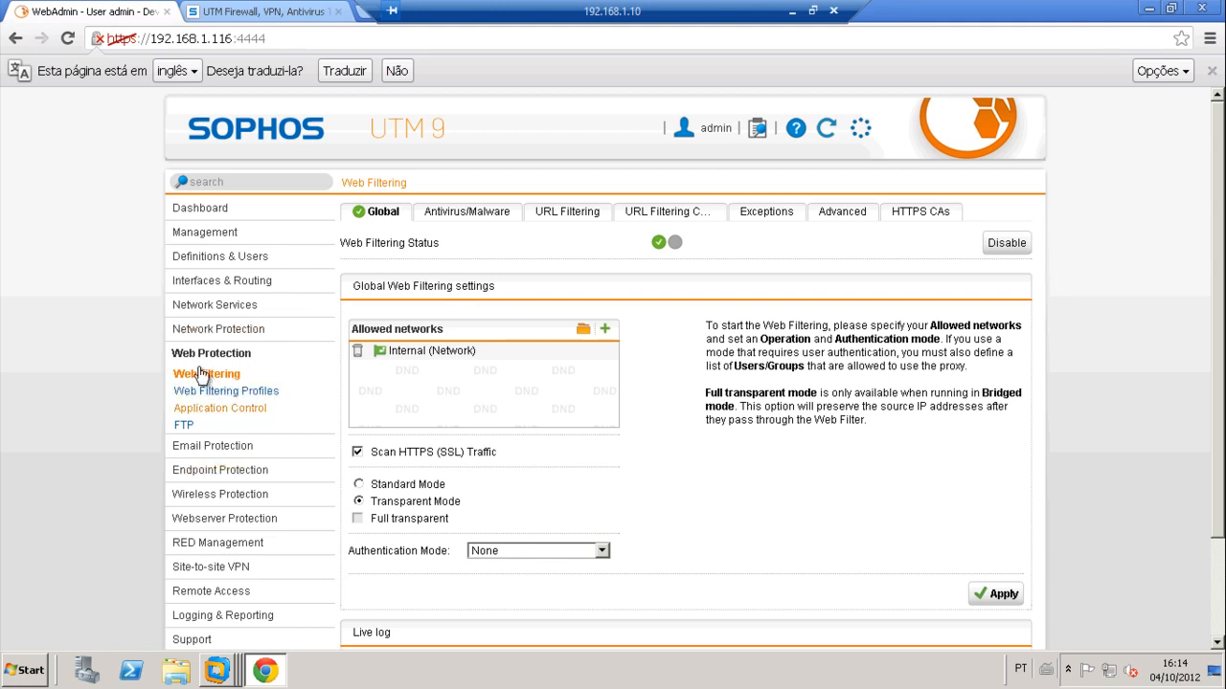
left_click(560, 213)
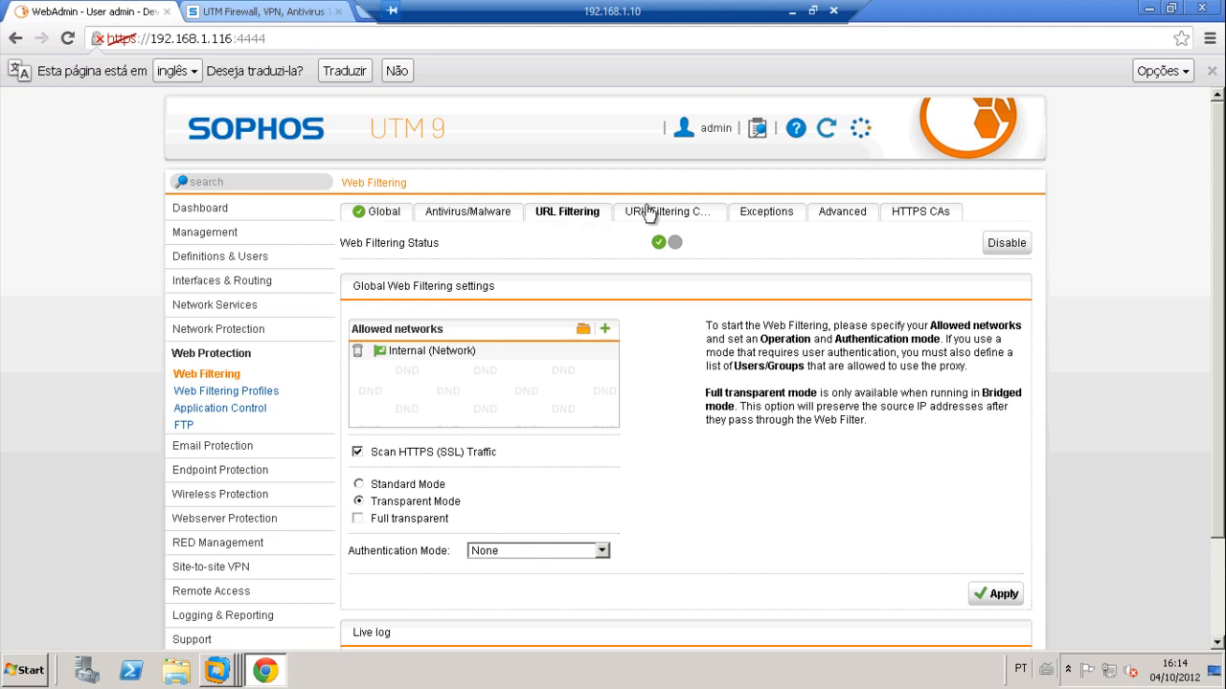
left_click(655, 215)
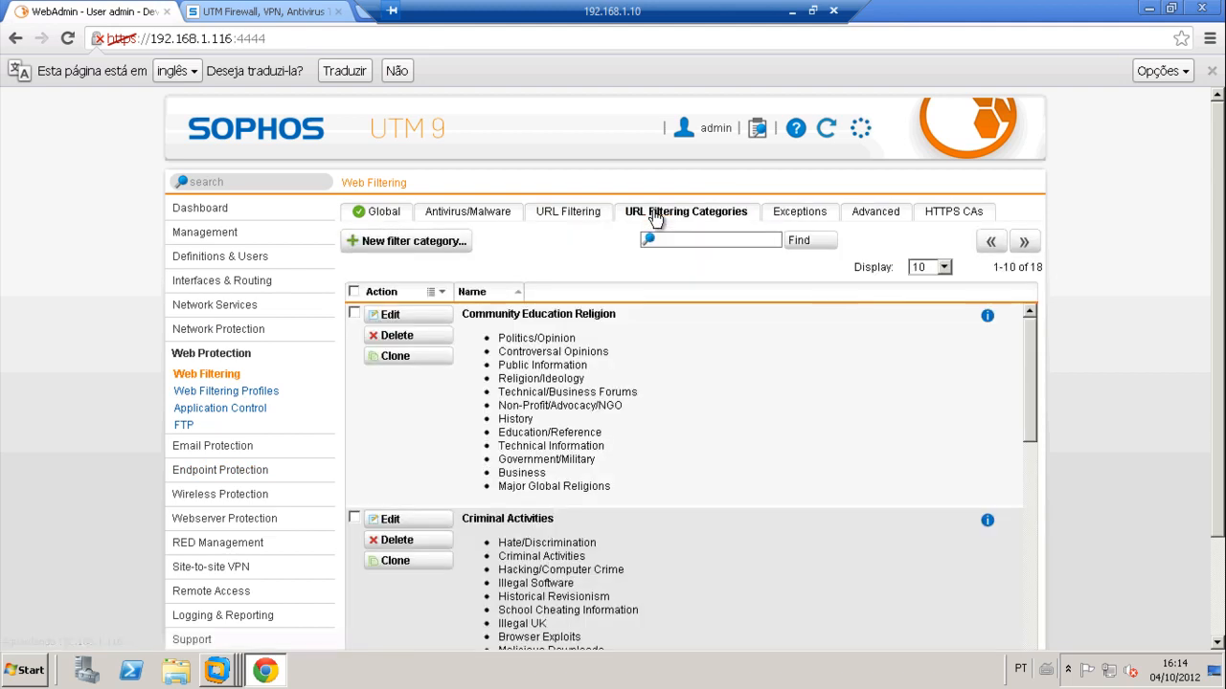
left_click(559, 214)
scroll(431, 527, "down", 2)
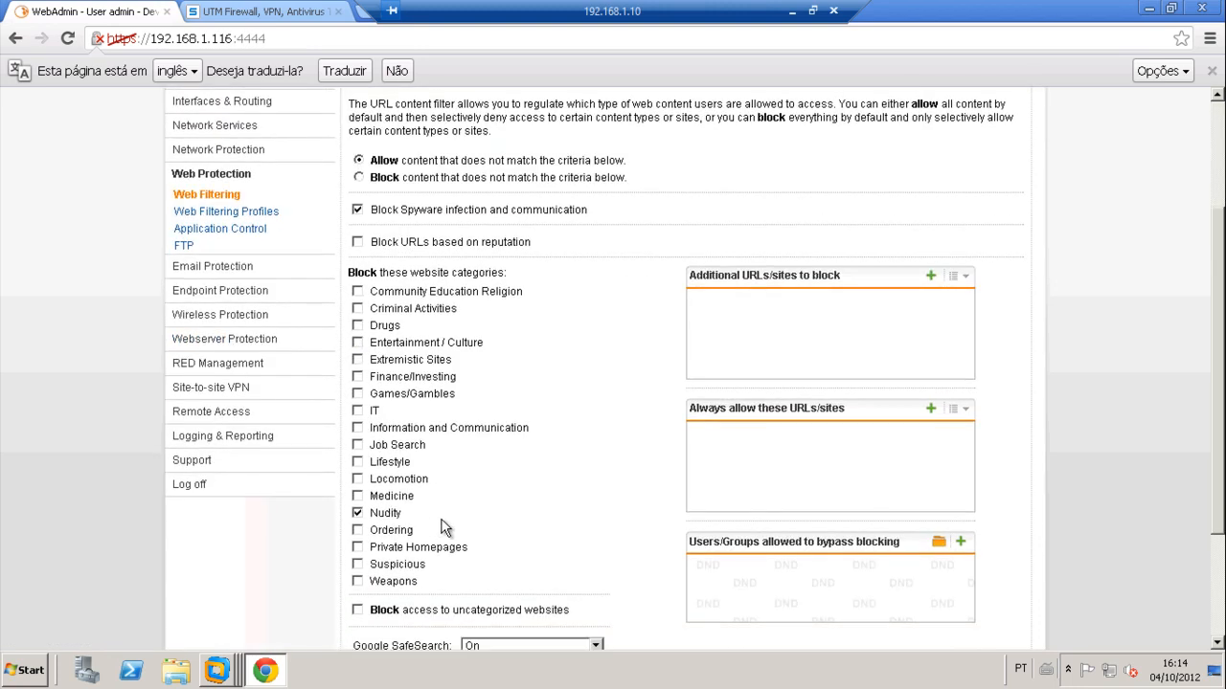
scroll(443, 527, "up", 2)
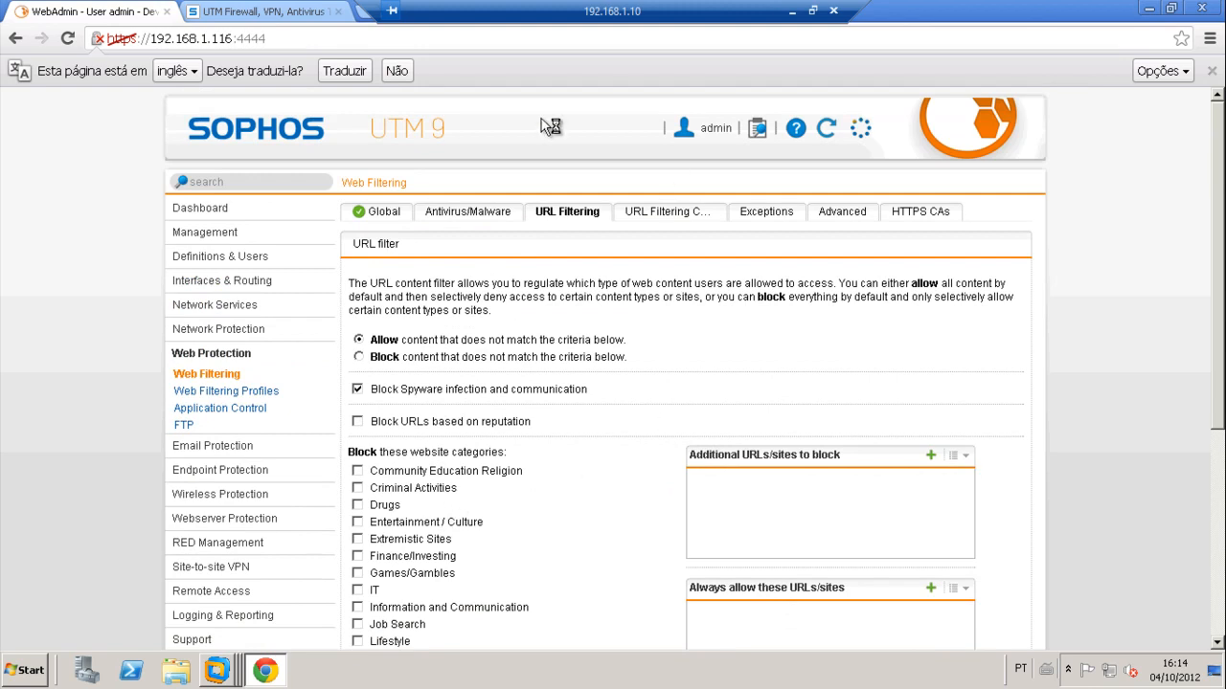
Step: Return to the Application Control Rules list and cancel the empty new-rule form
left_click(232, 411)
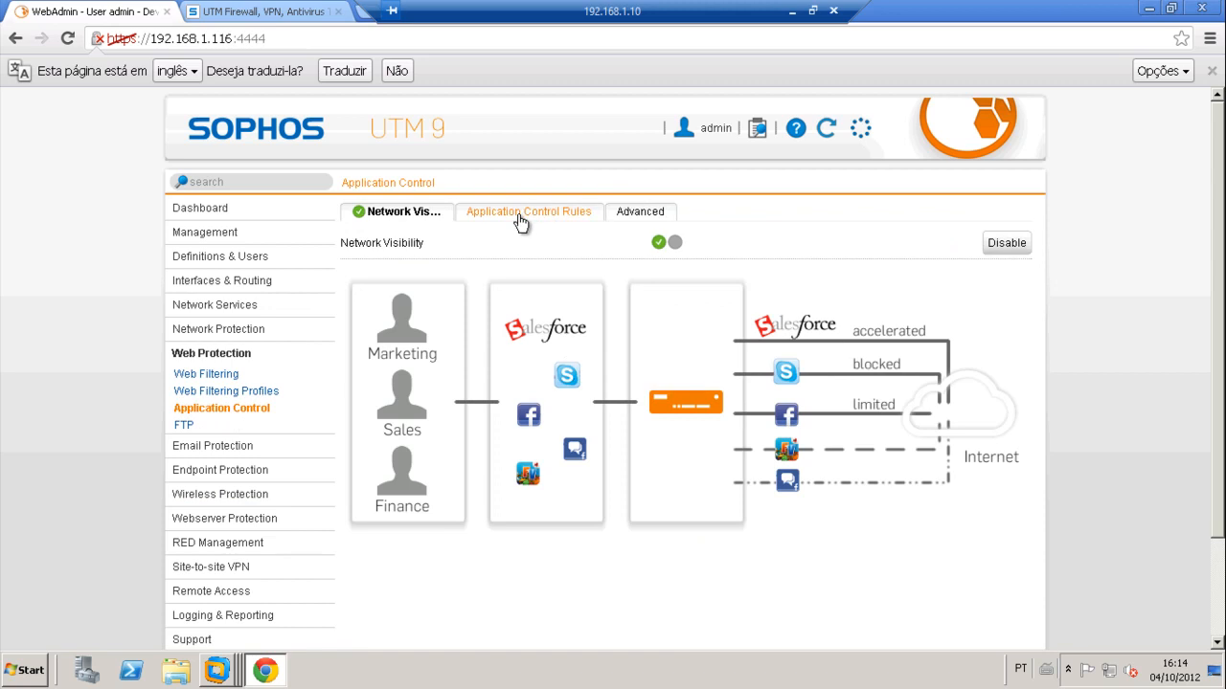
left_click(518, 212)
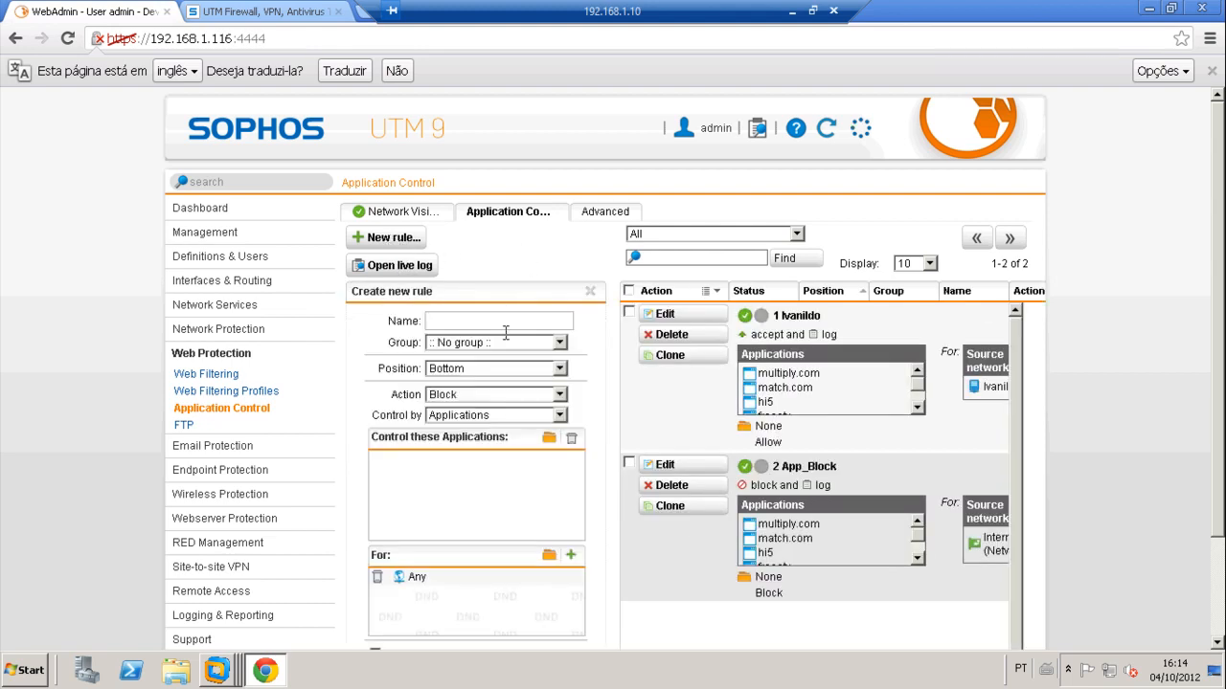
scroll(1125, 383, "down", 3)
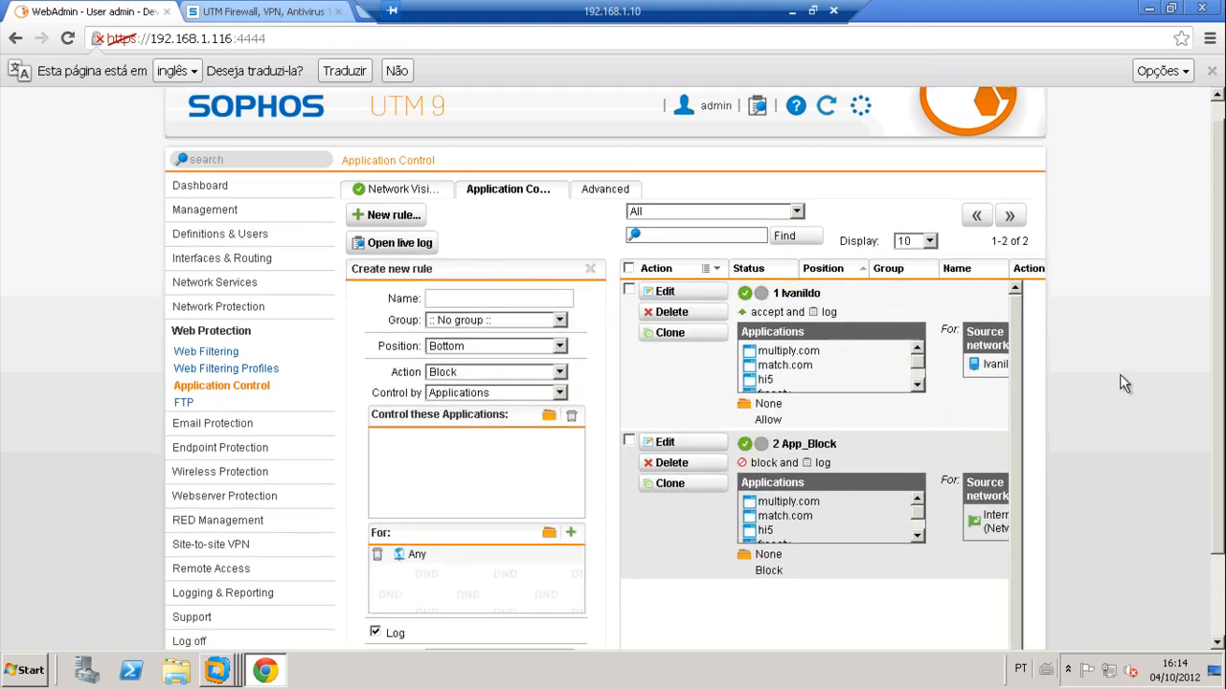
left_click(557, 592)
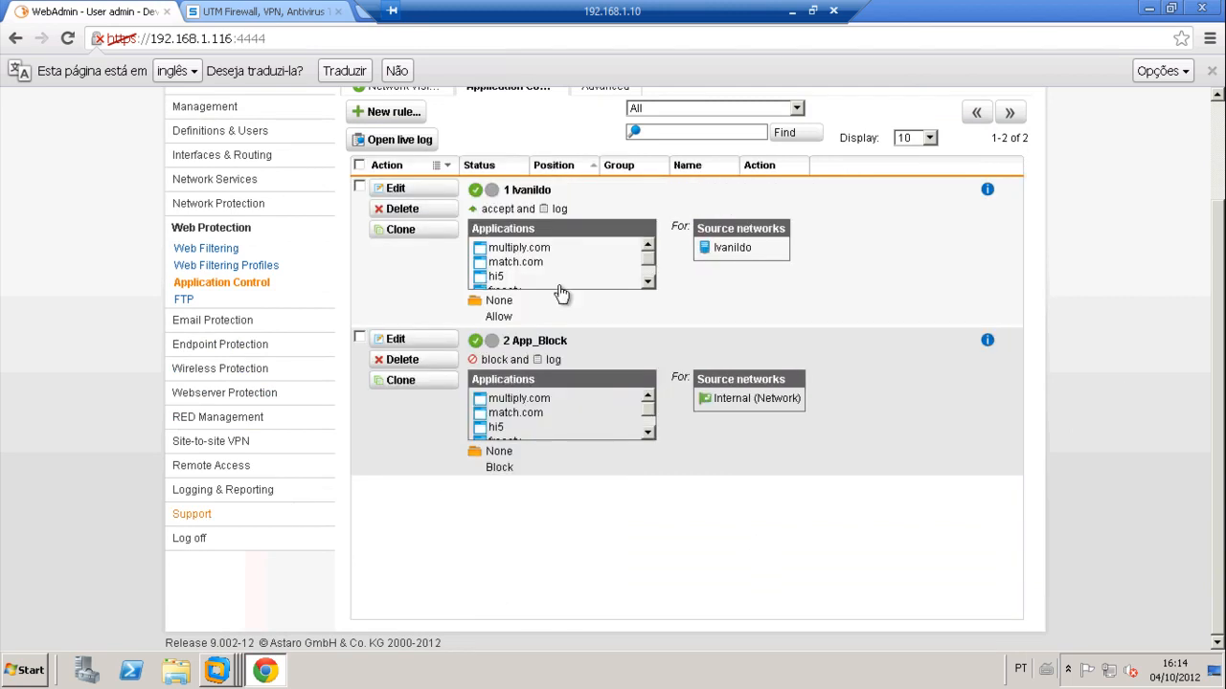
left_click(396, 188)
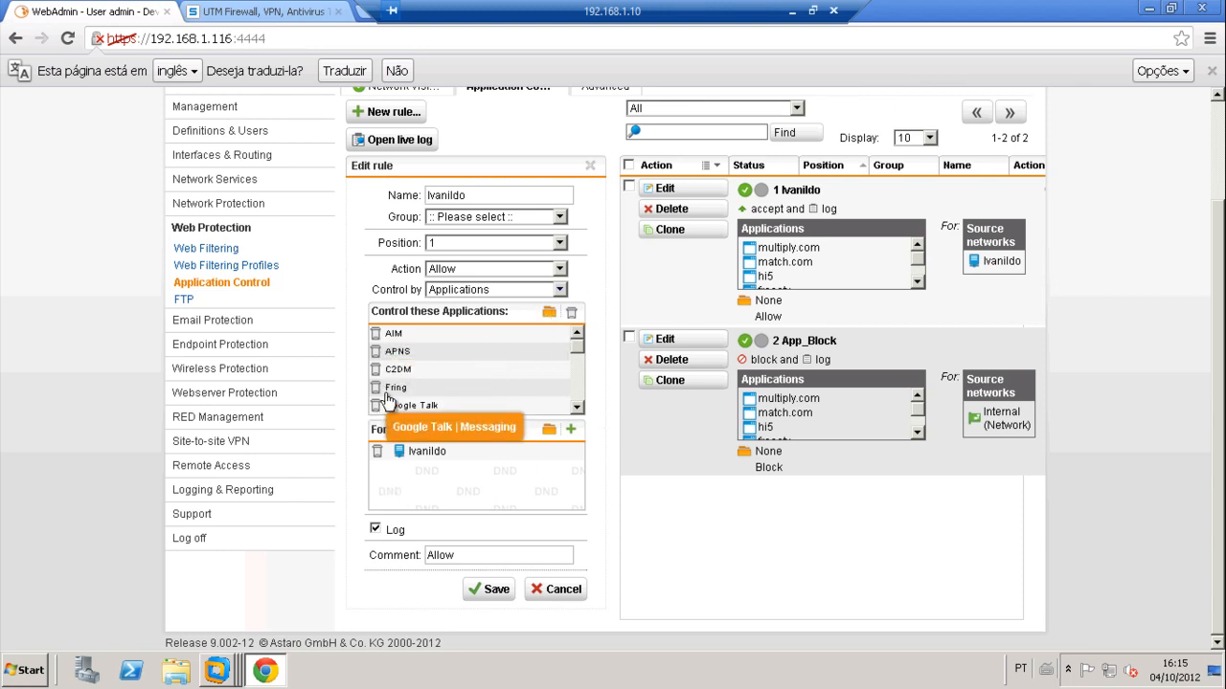
left_click(548, 312)
left_click(457, 145)
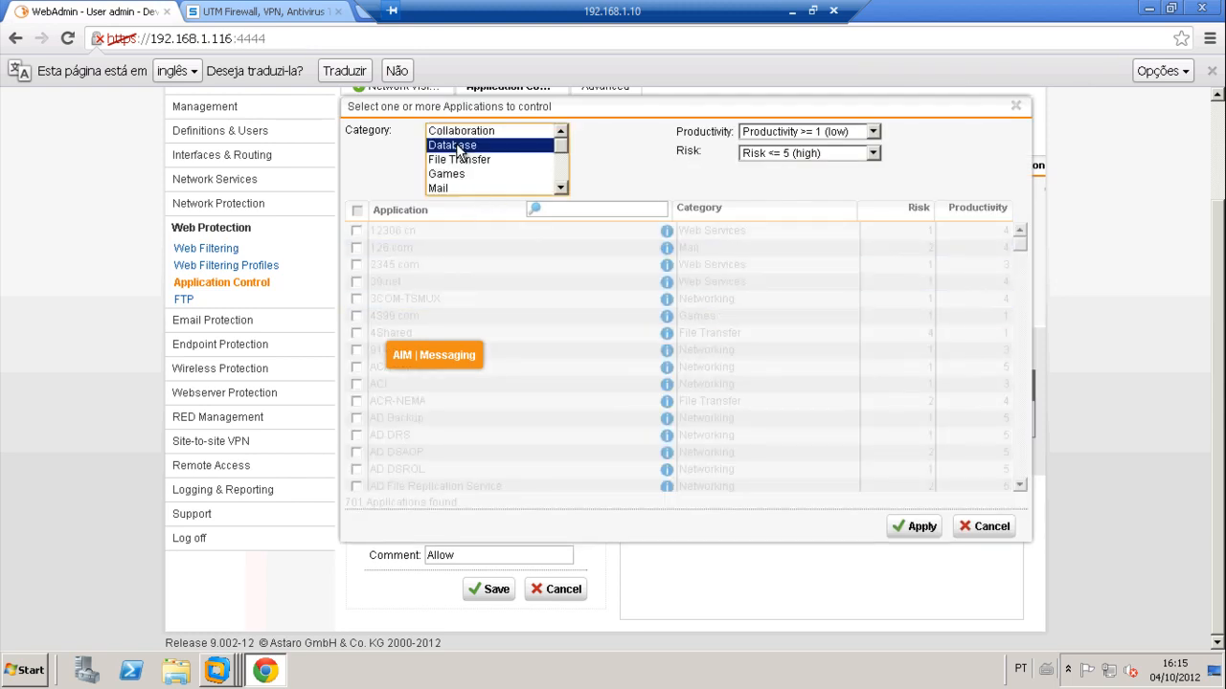
key("p")
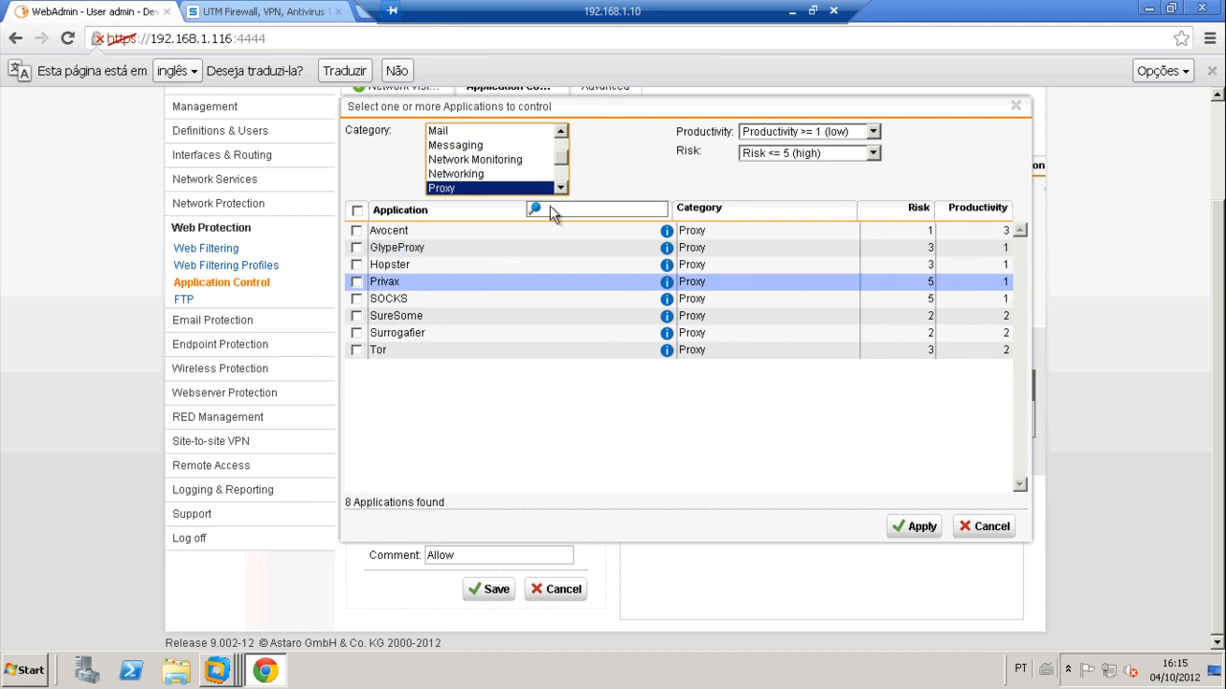
left_click(988, 529)
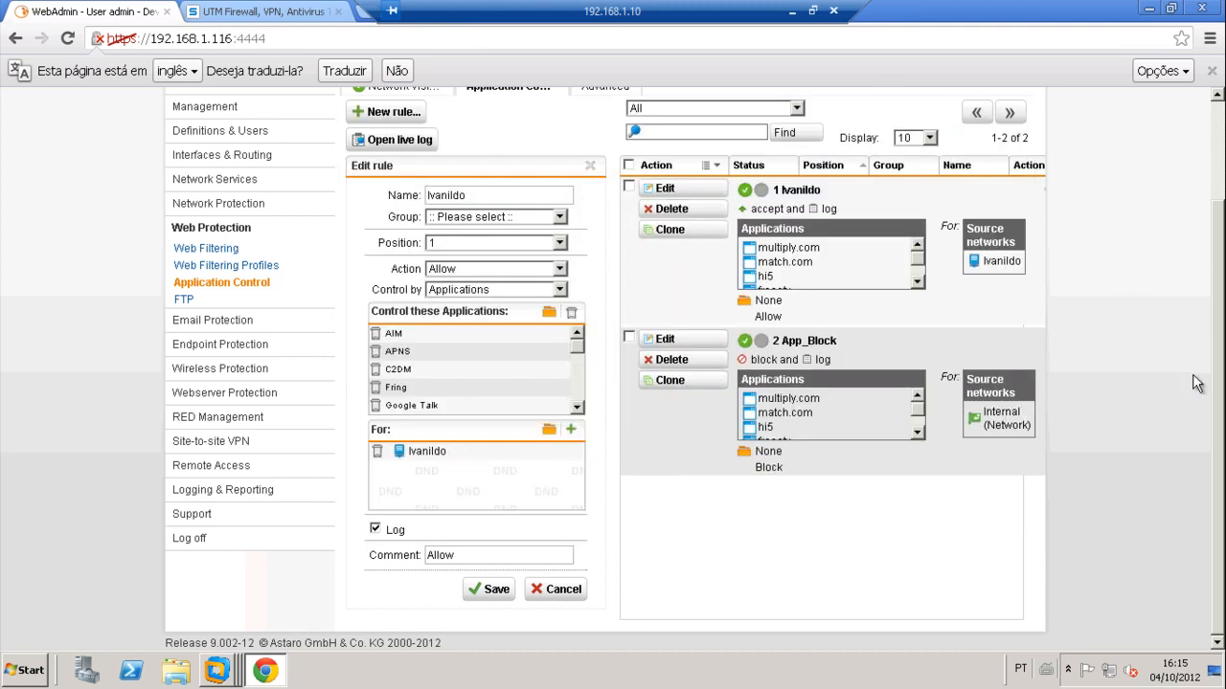
left_click(555, 589)
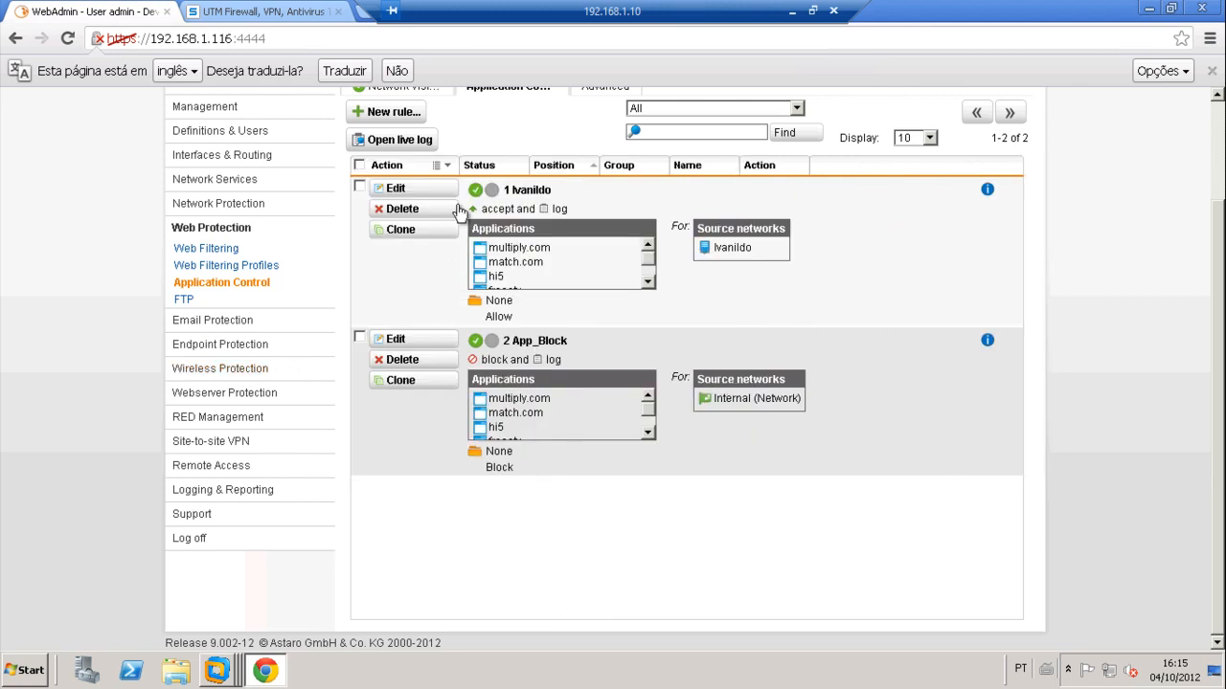
left_click(389, 139)
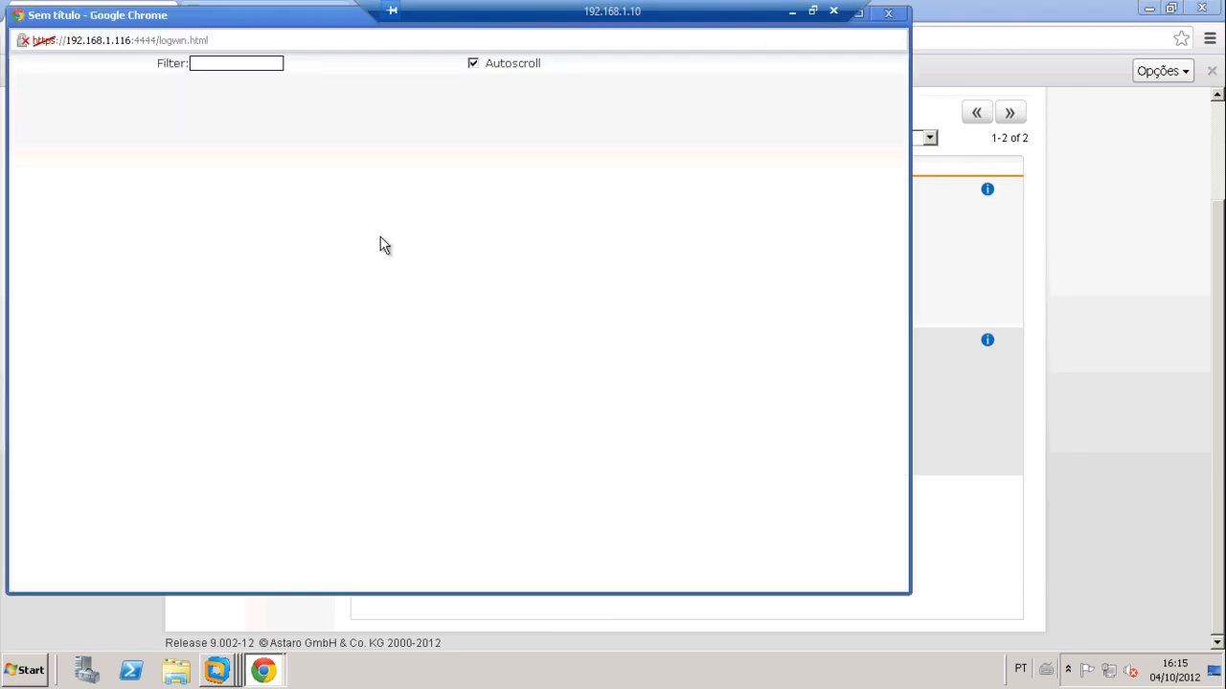
left_click(891, 15)
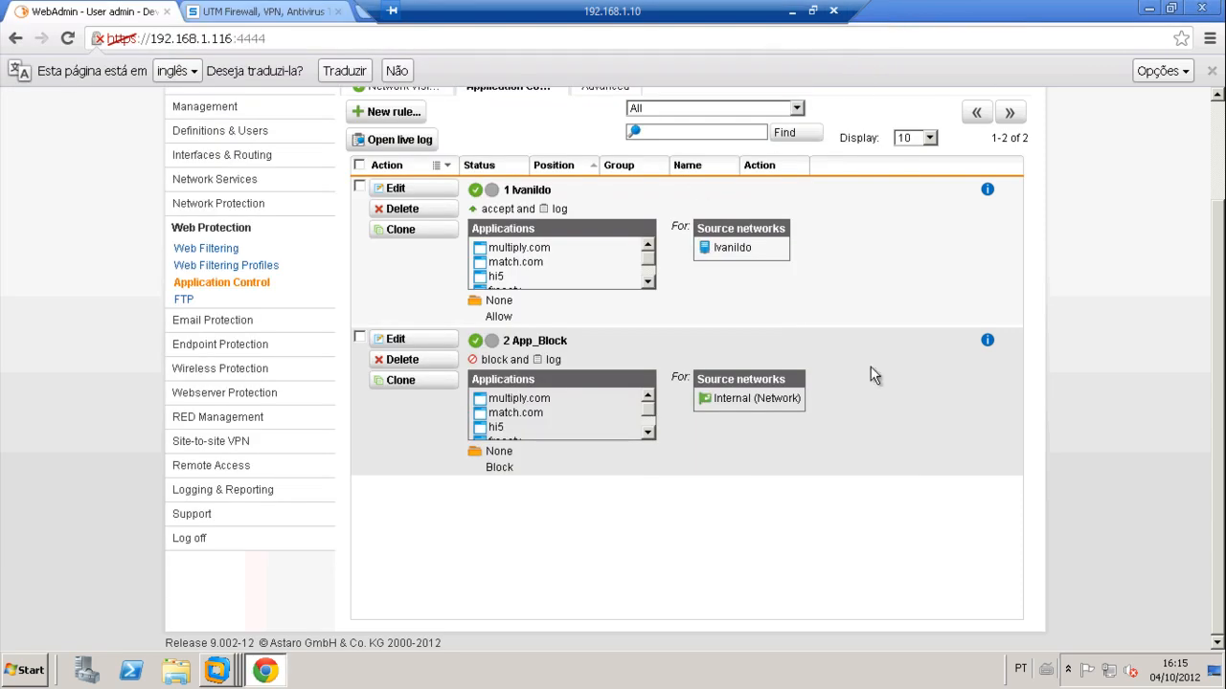
scroll(1138, 370, "up", 3)
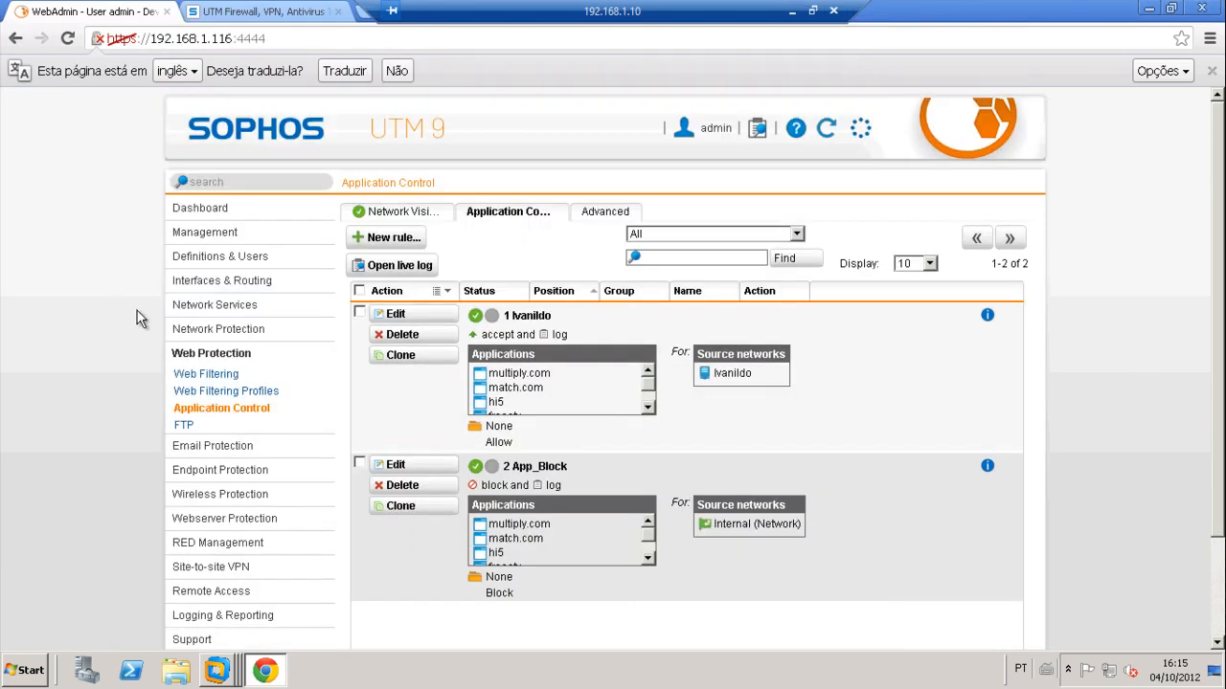
Step: Browse Management and Web Filtering Profiles, then return to the Dashboard showing 2 Application Control rules active
left_click(231, 235)
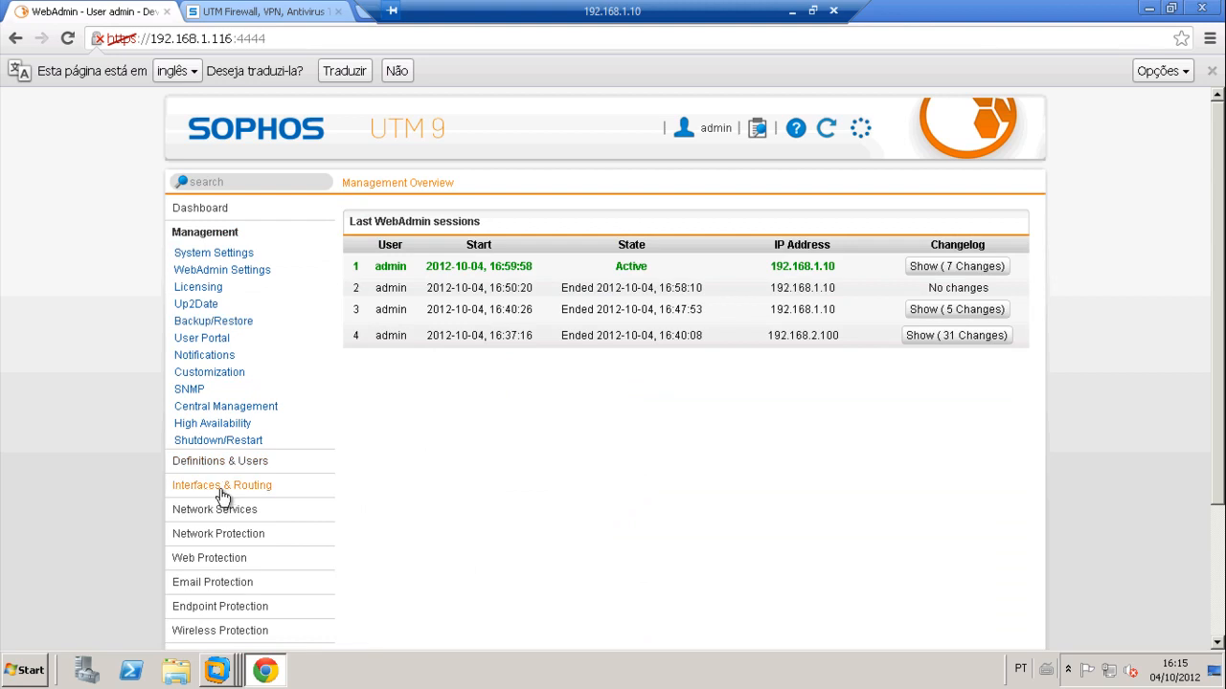
left_click(228, 558)
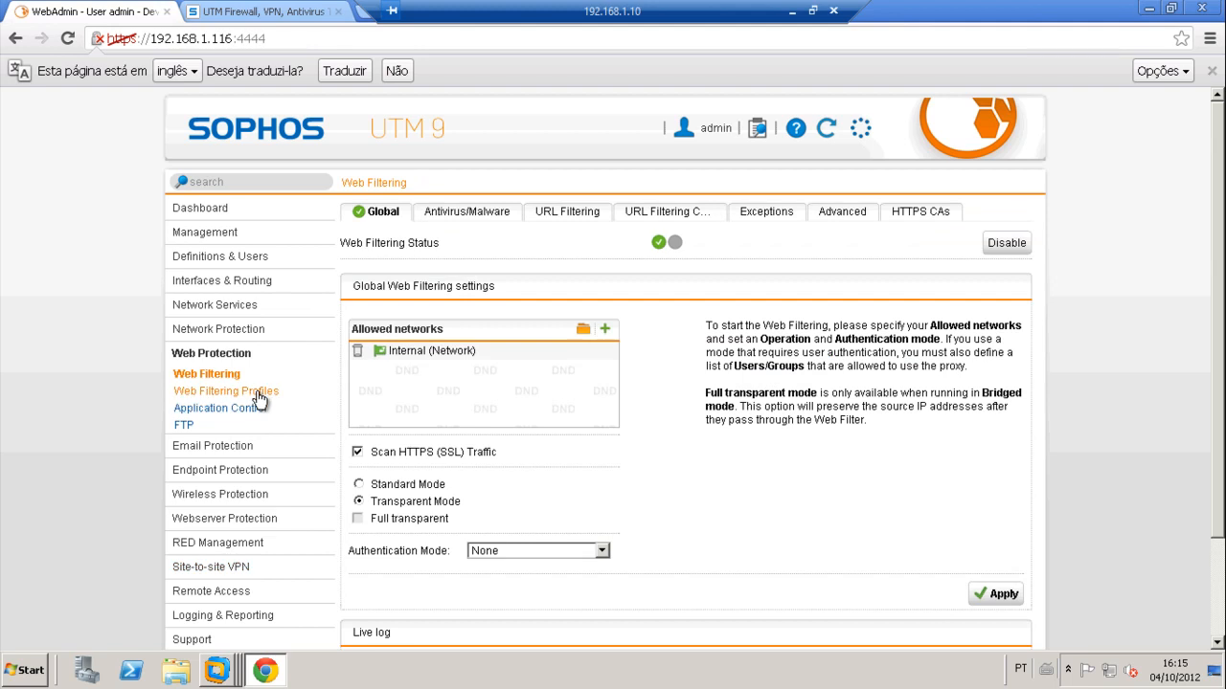
left_click(257, 393)
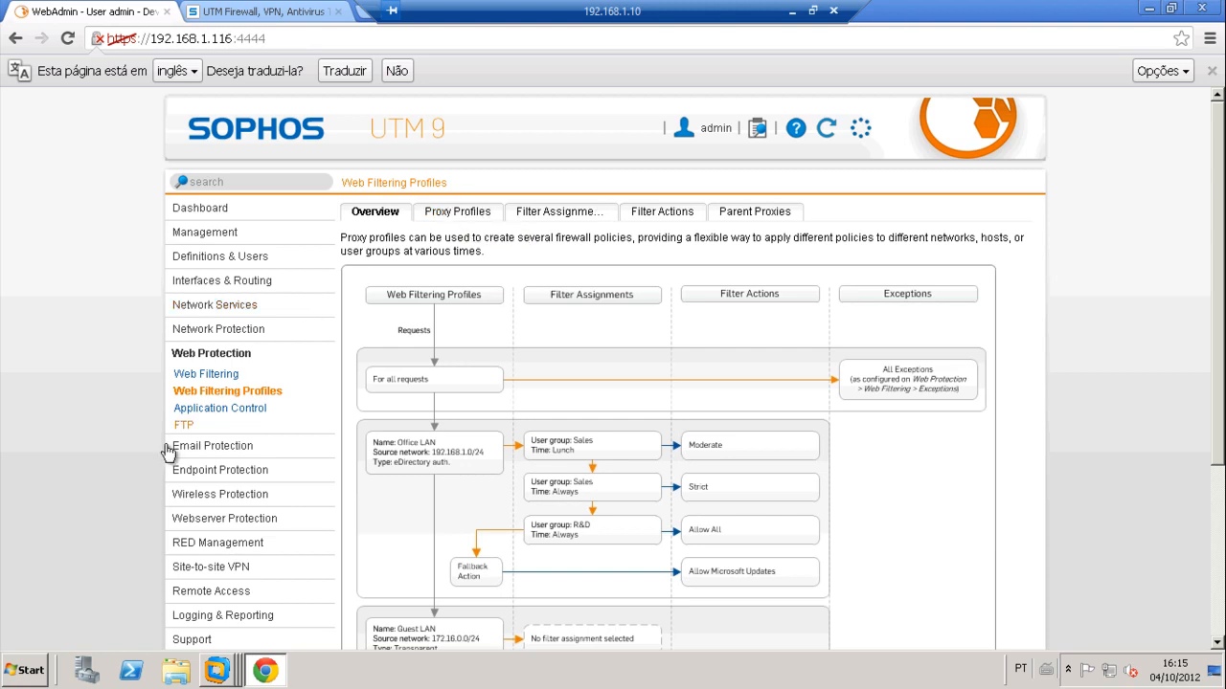
left_click(209, 210)
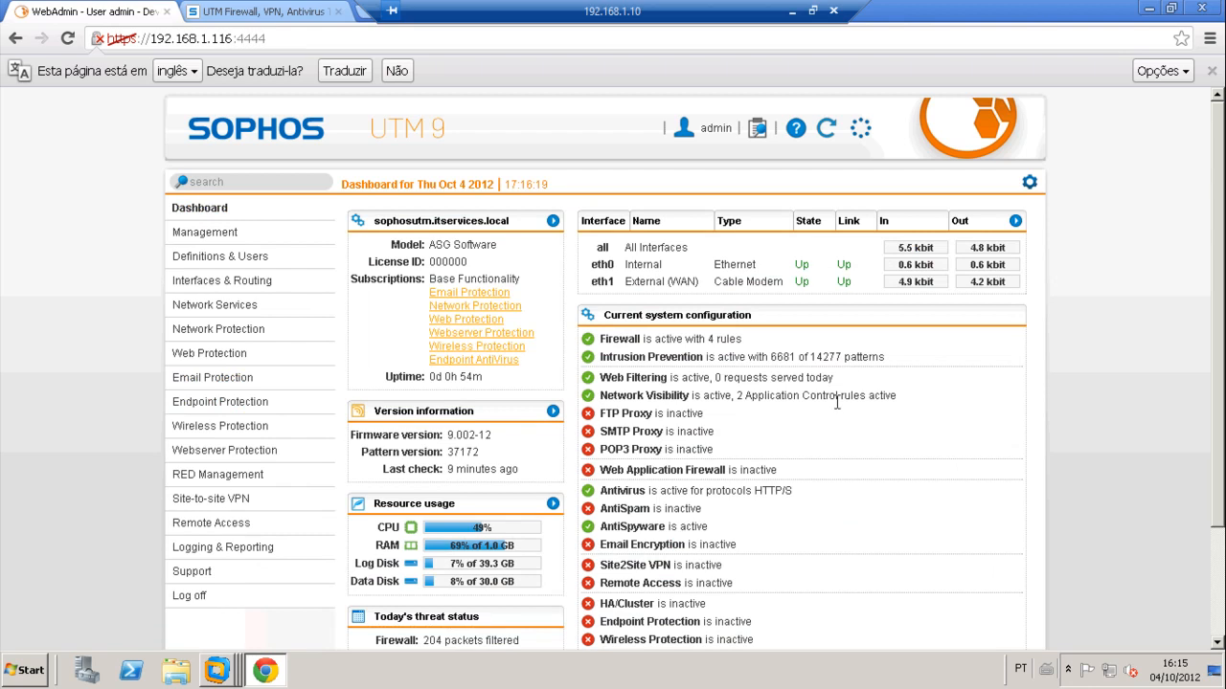
Step: Review the Dashboard, then minimise the remote session to reveal the 'Web Filter e Application Control' slide
scroll(835, 419, "down", 2)
scroll(836, 419, "up", 2)
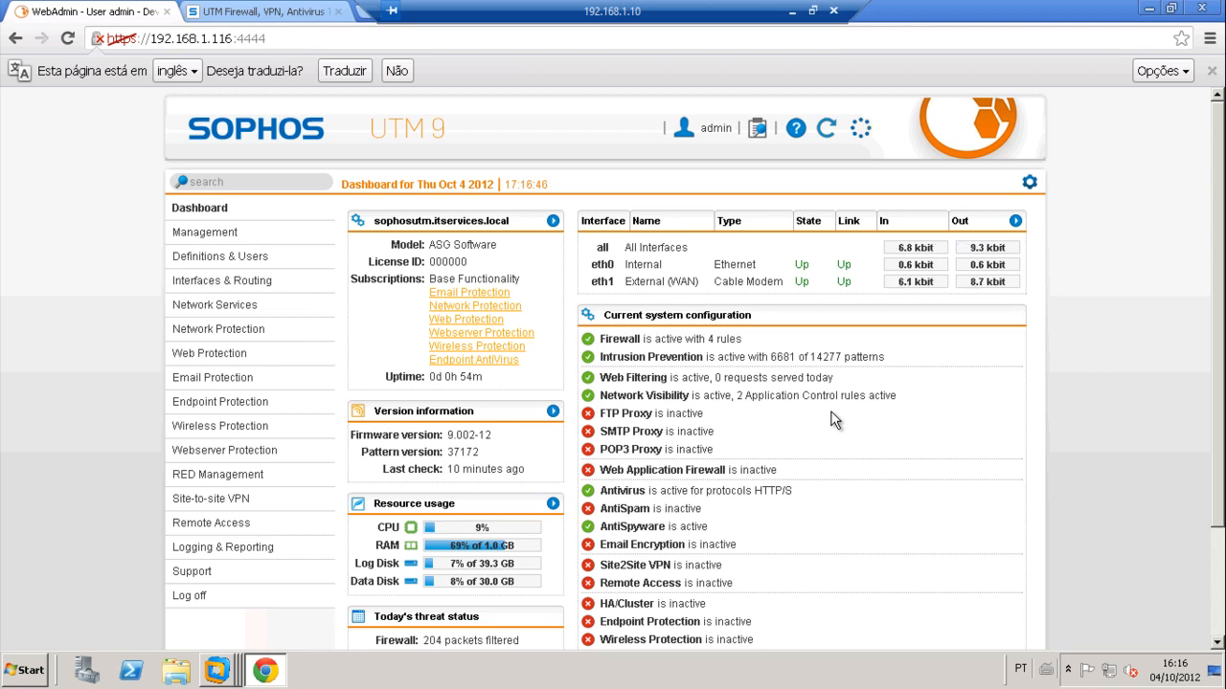
left_click(791, 19)
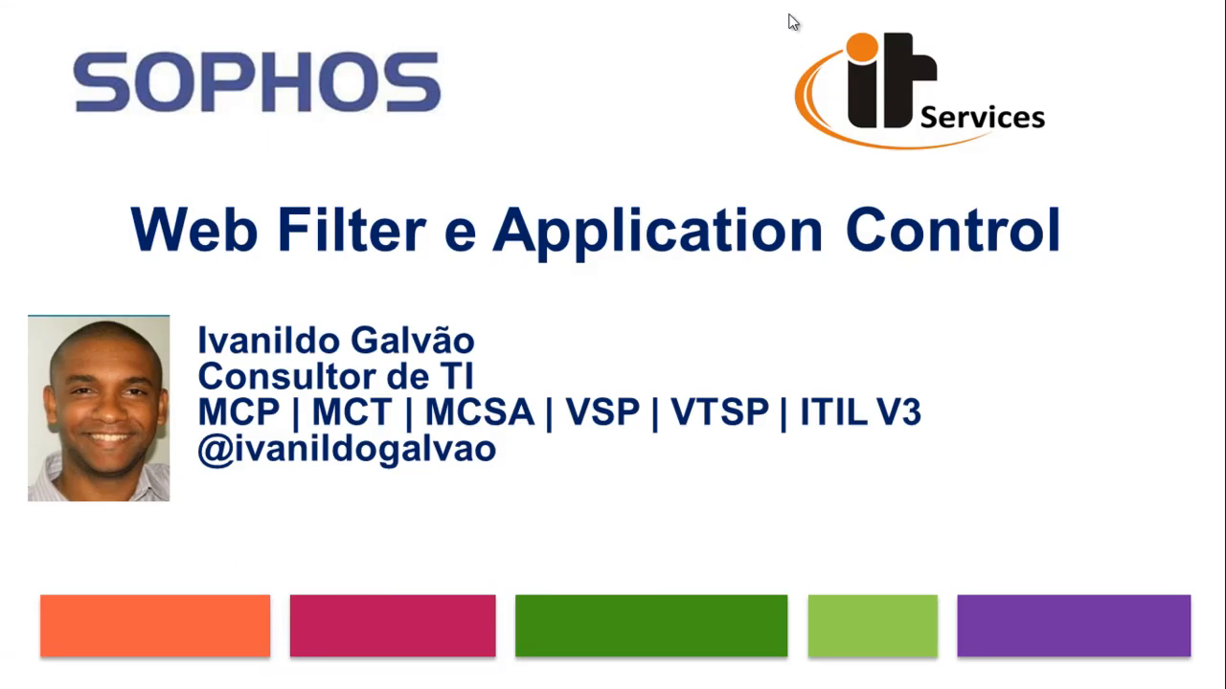